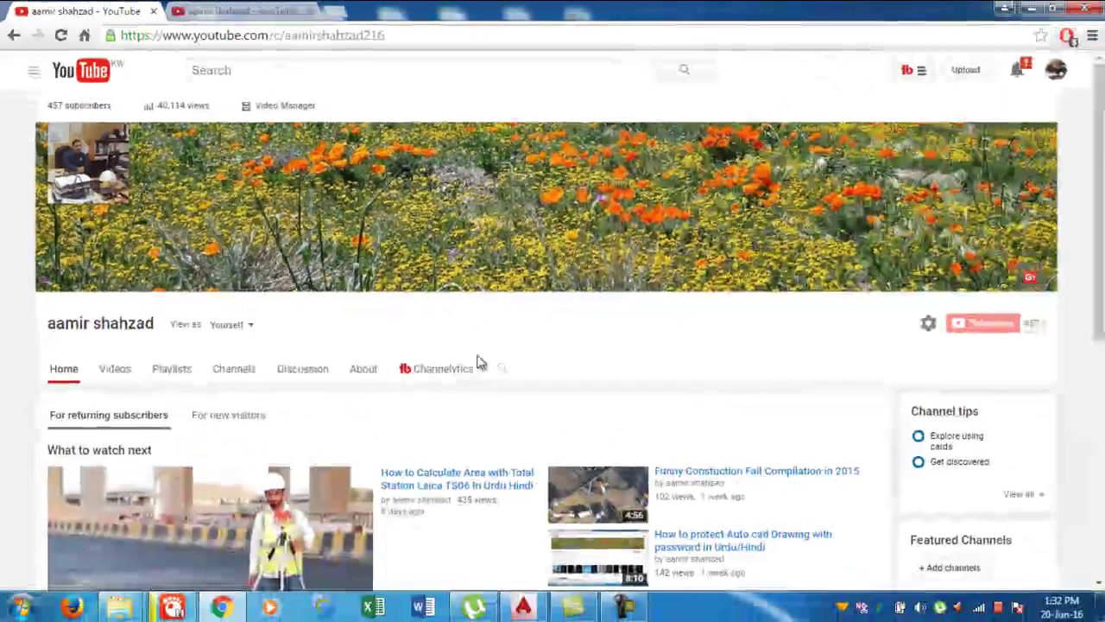
Look through the YouTube channel's home page and its playlists, including the AutoCAD training playlist for beginners
scroll(505, 434, "down", 1)
scroll(505, 434, "up", 1)
key("ctrl+Tab")
scroll(466, 404, "down", 1)
scroll(164, 500, "up", 1)
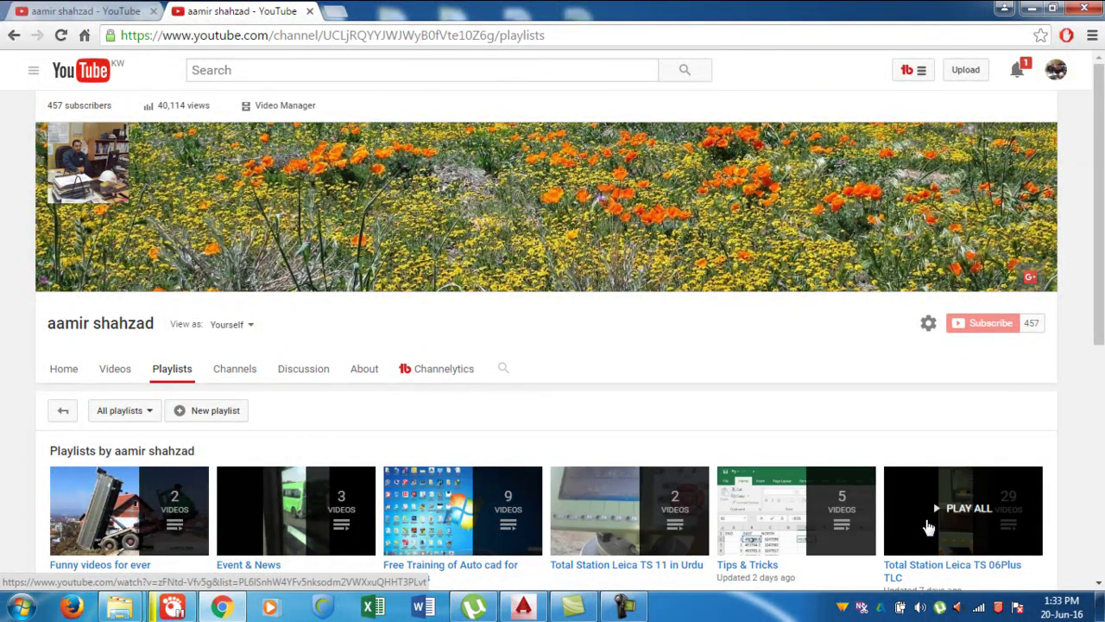
scroll(928, 526, "down", 1)
scroll(945, 479, "up", 1)
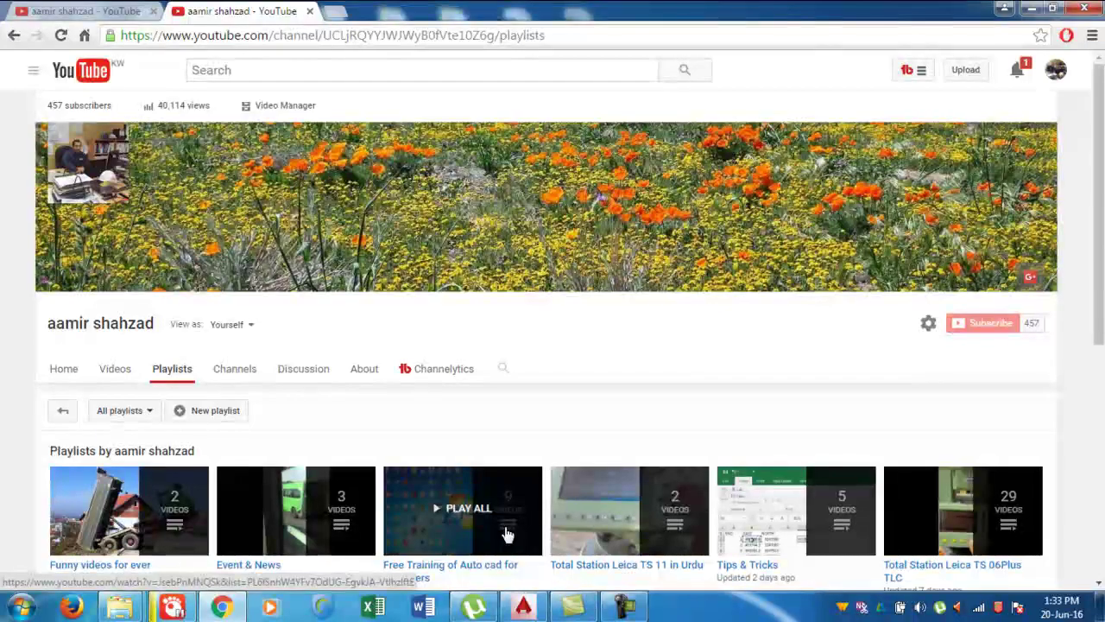
scroll(480, 518, "down", 1)
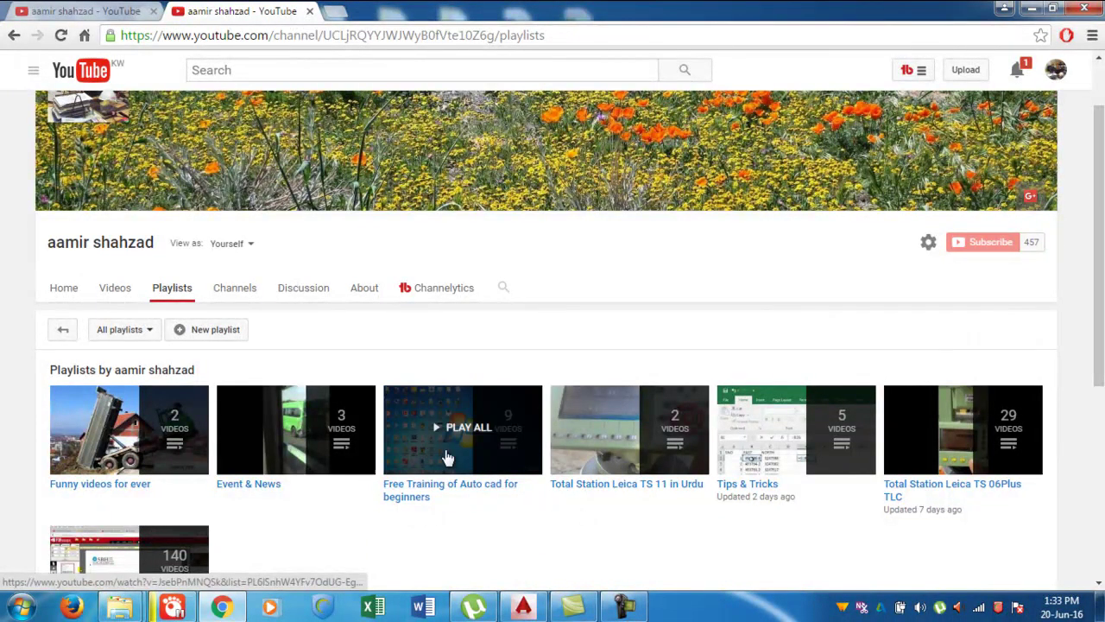
Switch to AutoCAD and draw a circle by centre and radius, with a radius of about 3.83 units
left_click(1032, 9)
left_click(523, 607)
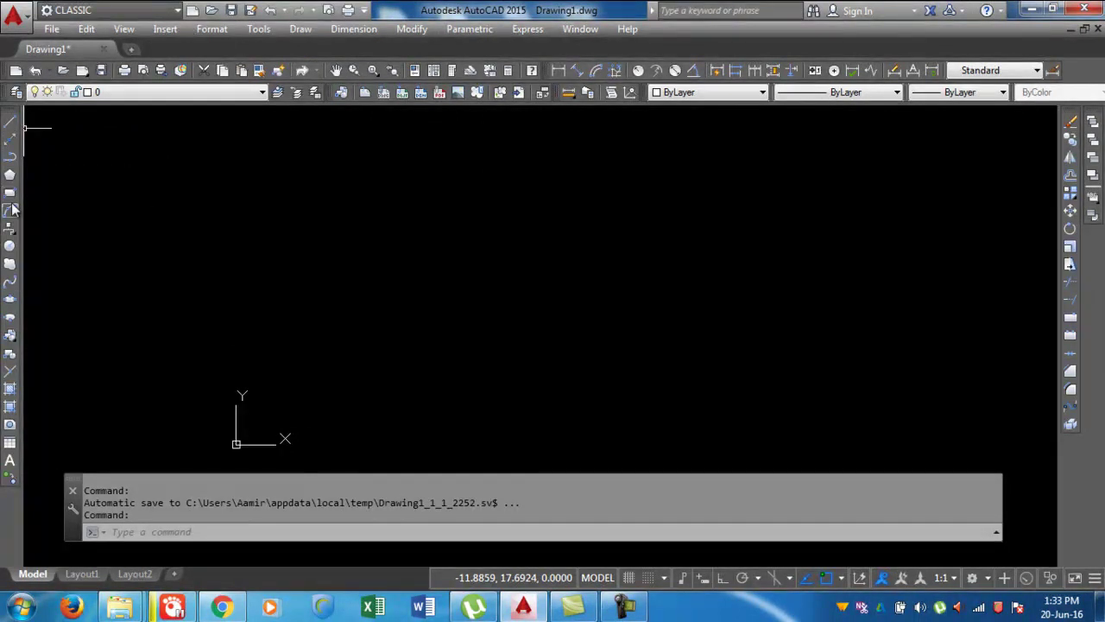
left_click(10, 248)
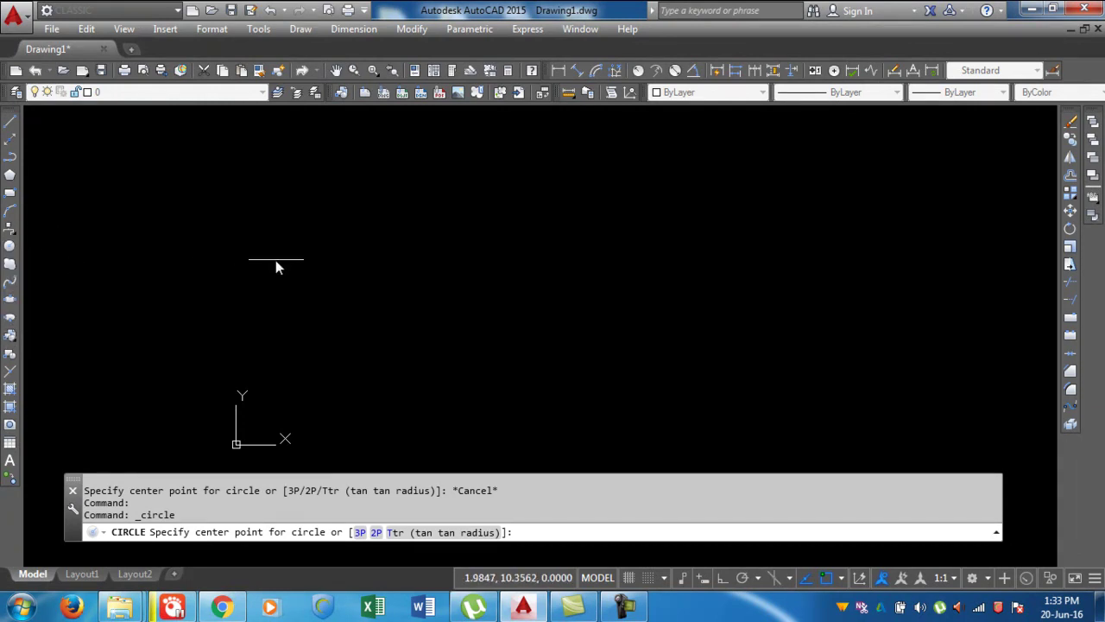
left_click(332, 259)
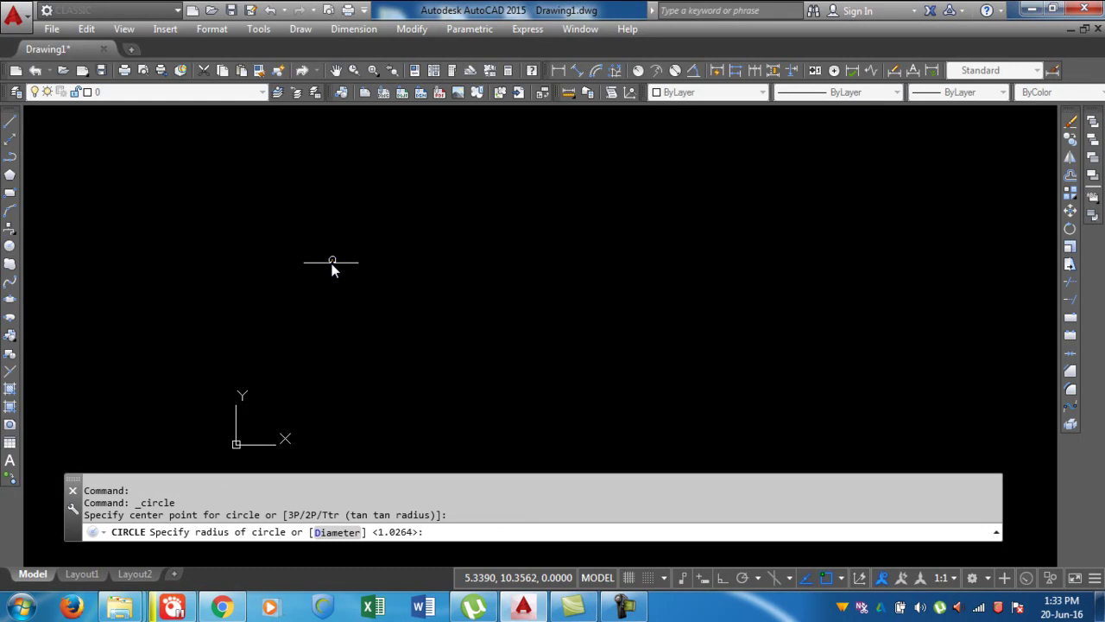
left_click(375, 313)
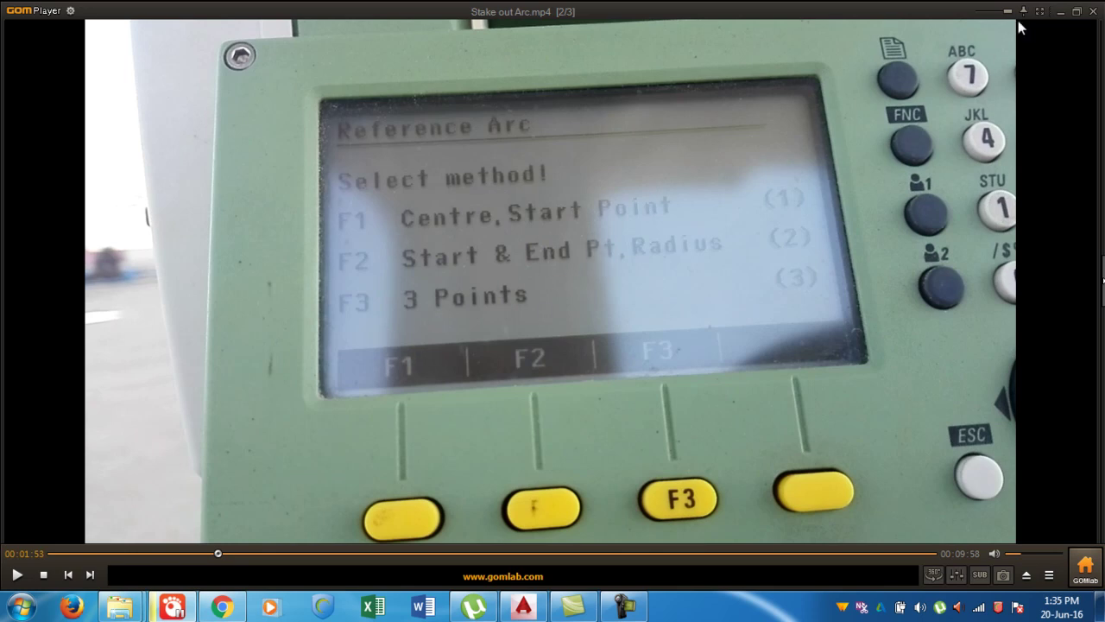
Return from the video player to the drawing and draw a second circle, about 2.03 units in radius, to the right of the first
left_click(1059, 12)
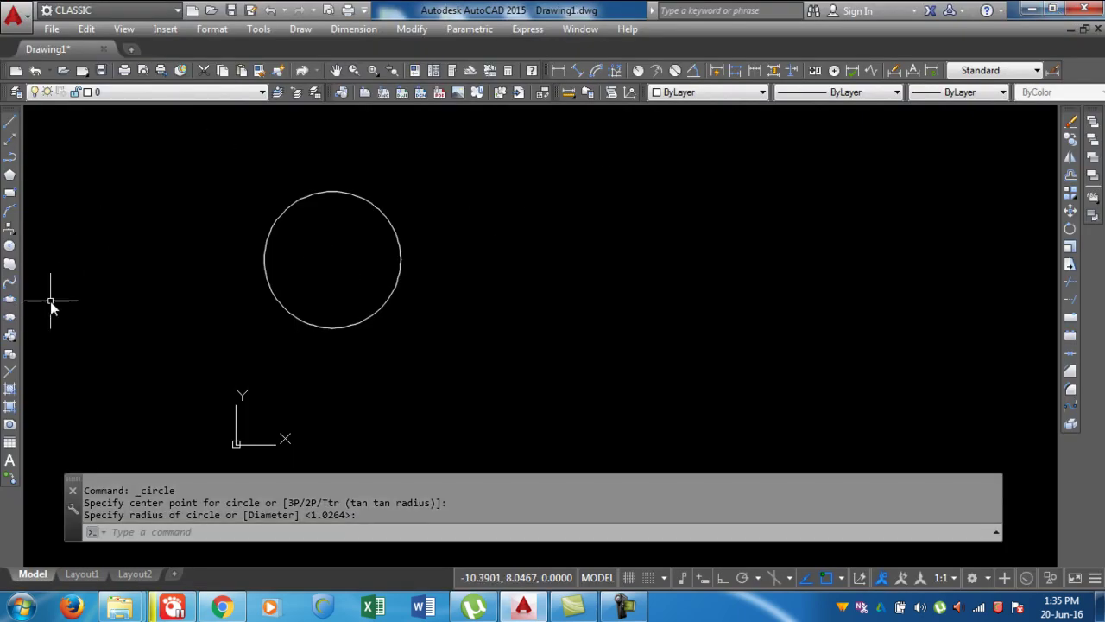
scroll(135, 217, "down", 1)
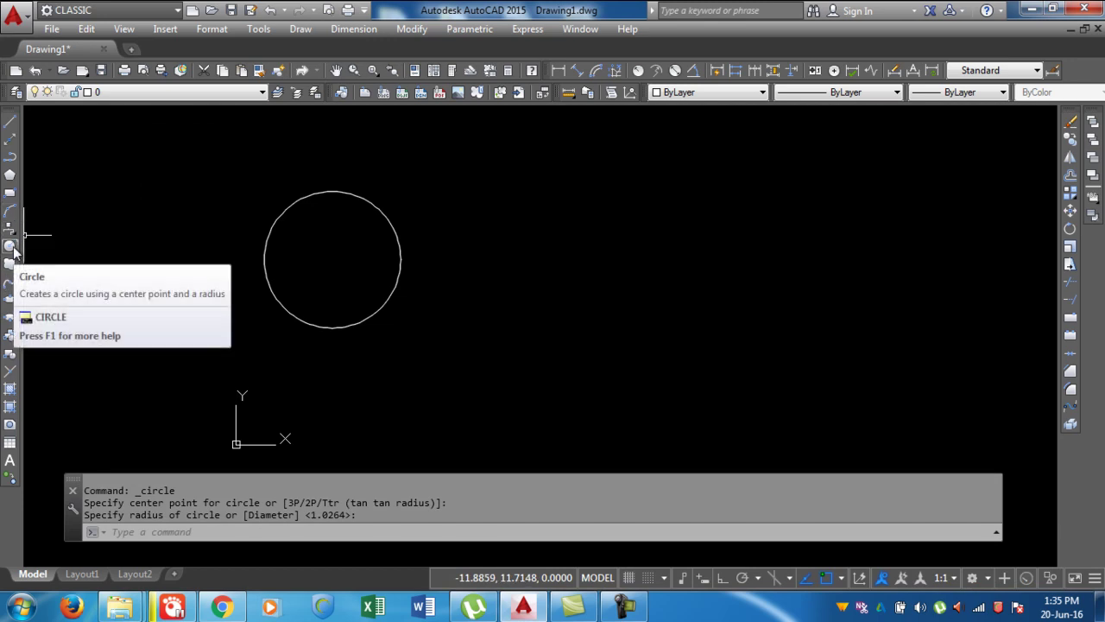
left_click(161, 533)
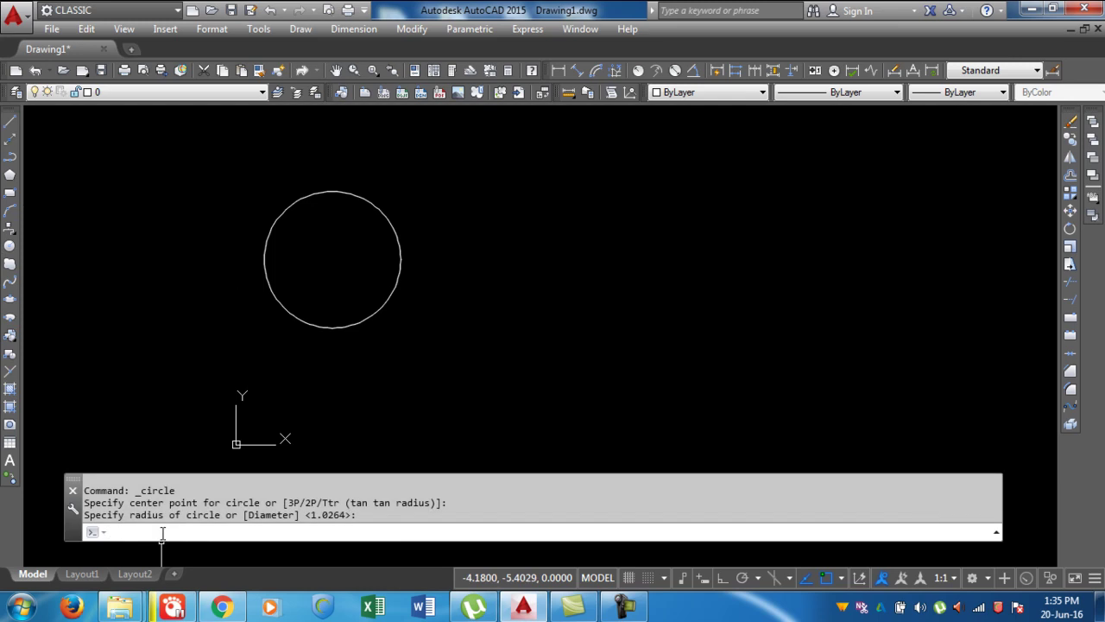
type("c")
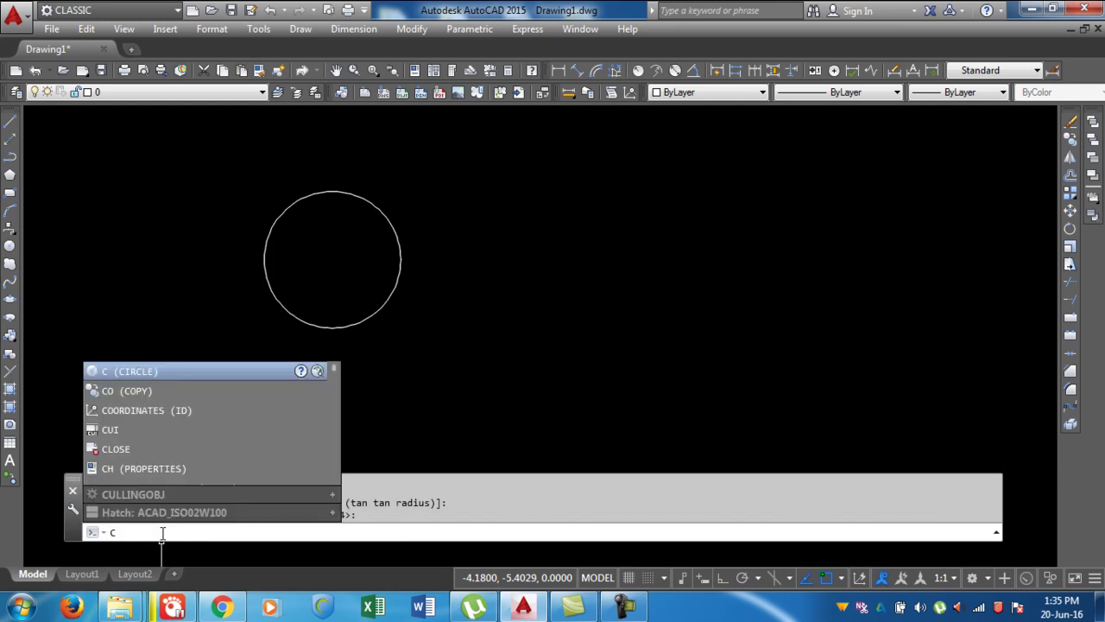
key("Return")
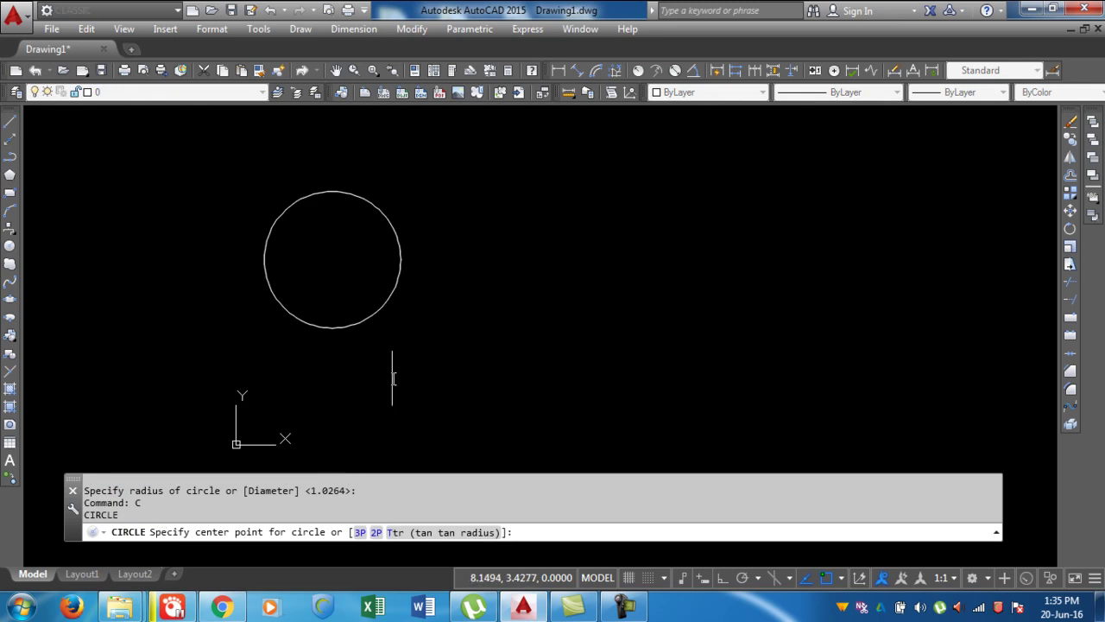
left_click(536, 262)
left_click(543, 297)
mouse_move(426, 292)
middle_mouse_down()
mouse_move(320, 314)
mouse_move(170, 316)
middle_mouse_up()
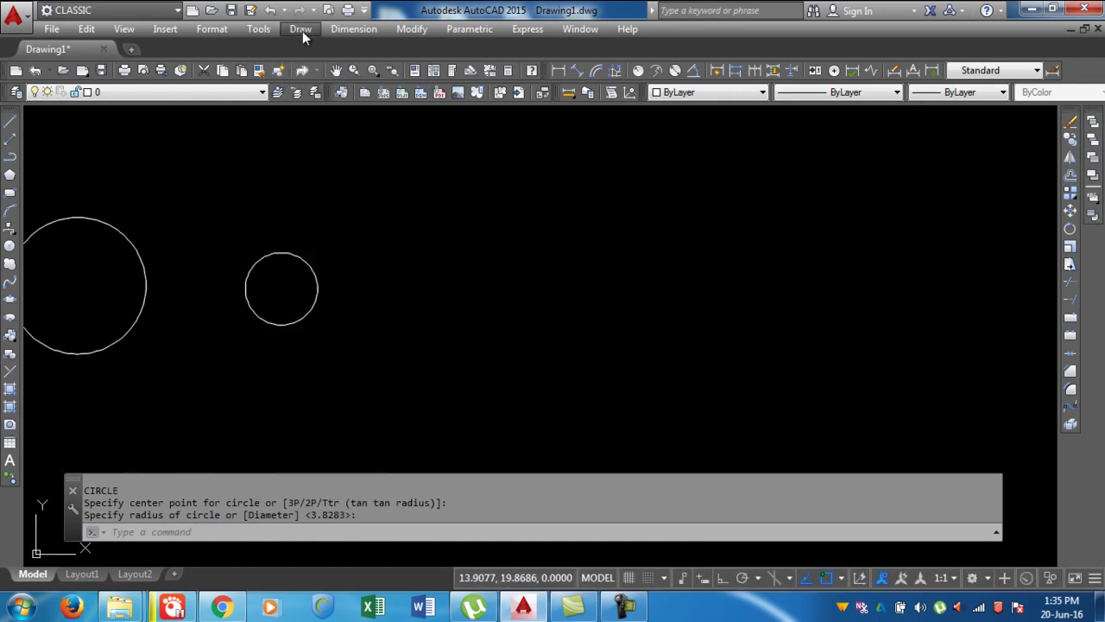
left_click(302, 31)
mouse_move(341, 270)
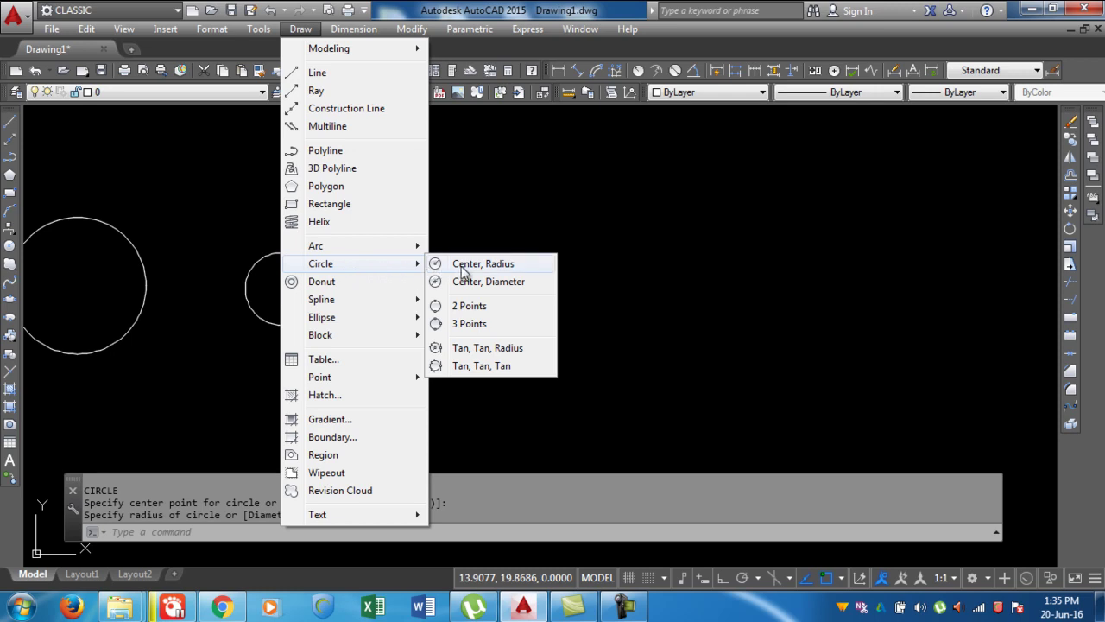
left_click(694, 263)
left_click(610, 281)
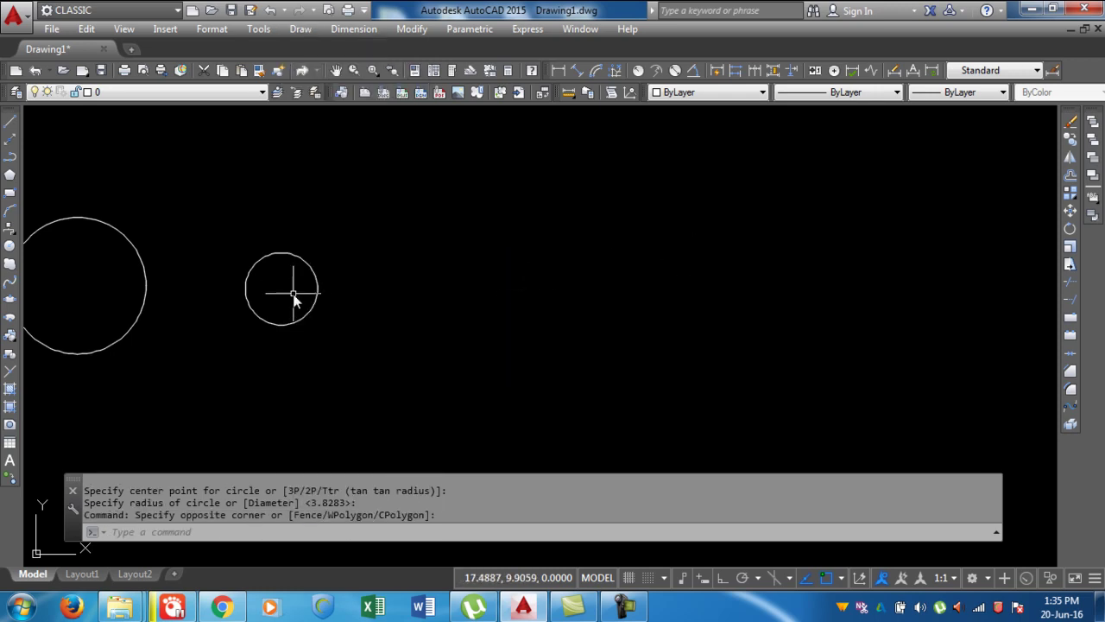
Draw a horizontal line 10 units long to the right of the small circle, with Ortho mode on
type("l")
key("Return")
left_click(430, 292)
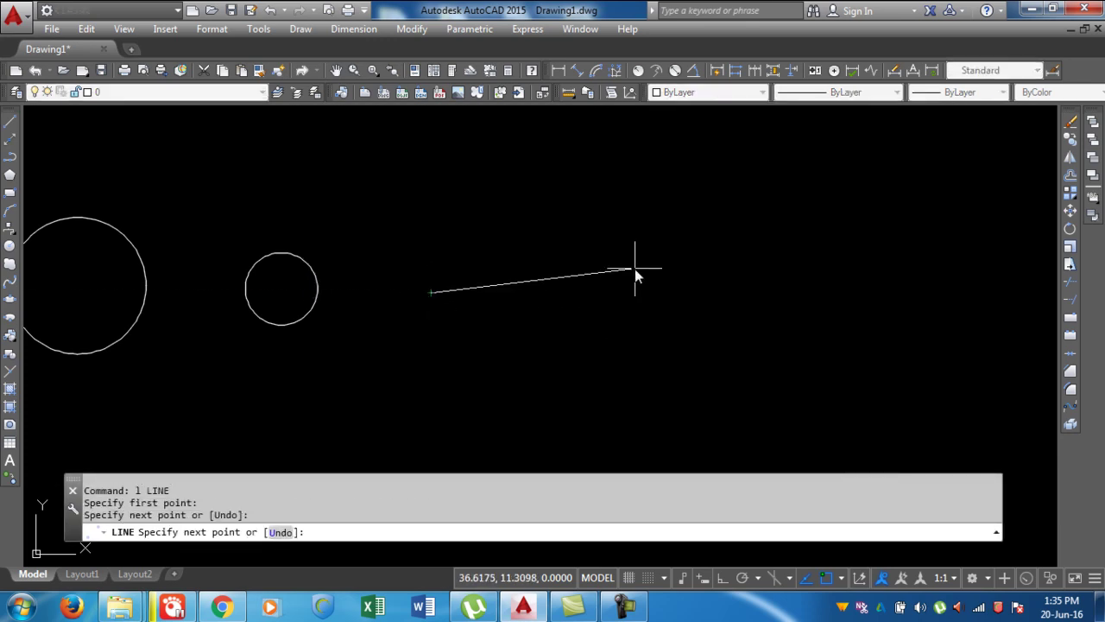
key("F8")
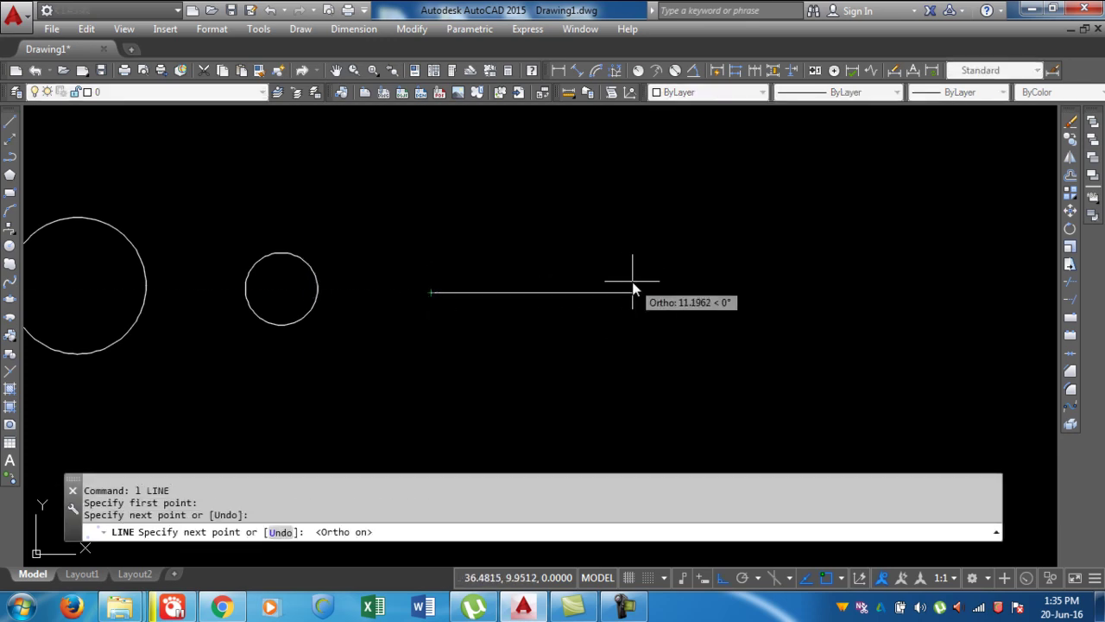
type("10")
key("Return")
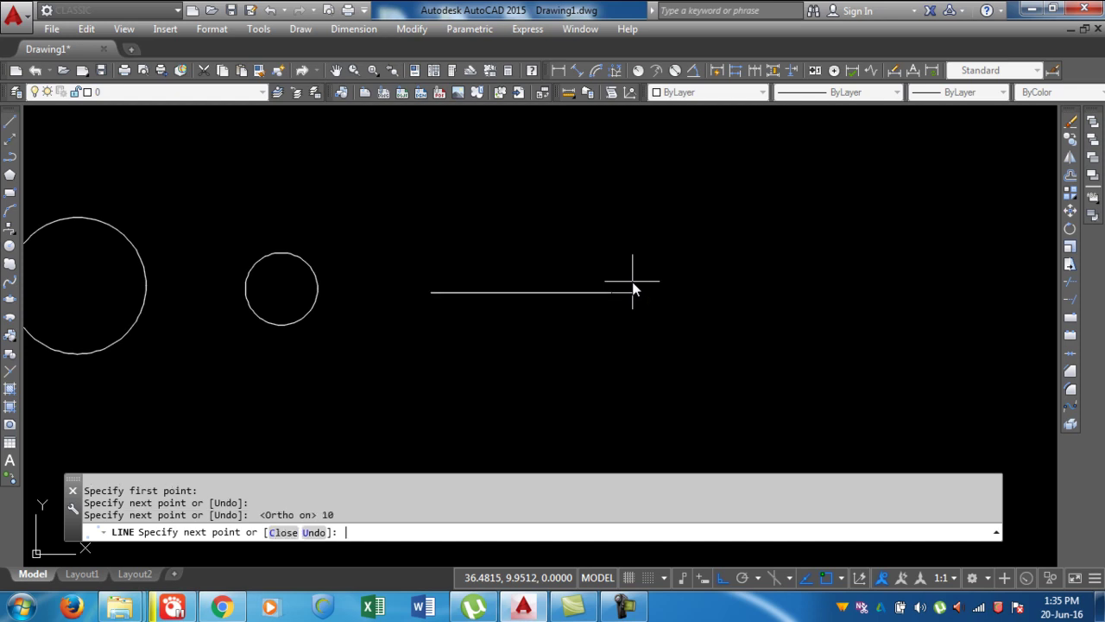
key("Return")
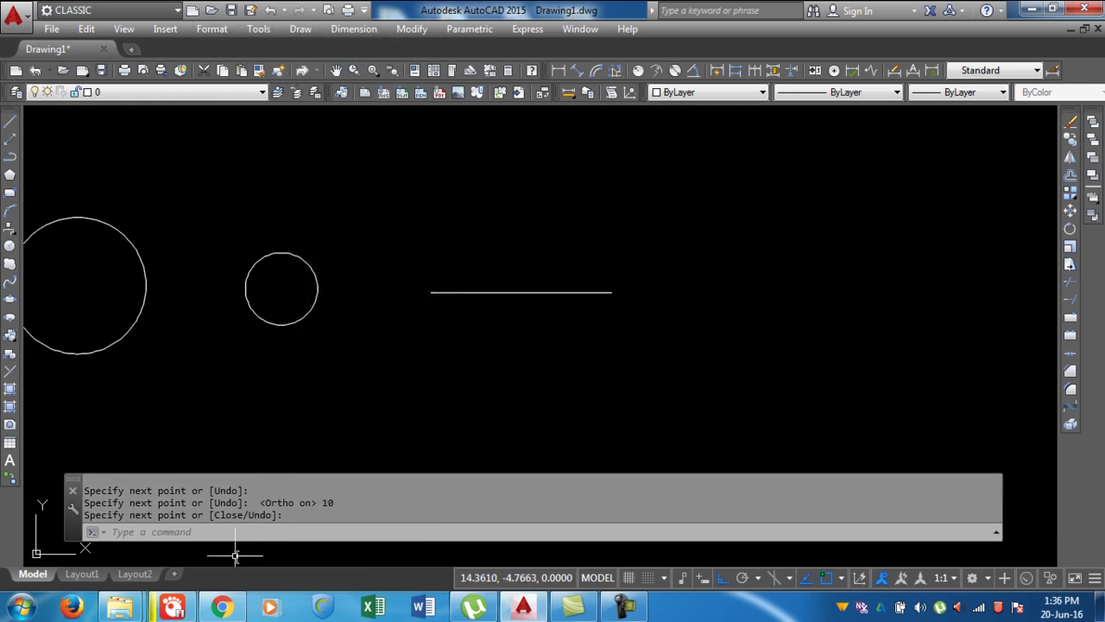
left_click(212, 530)
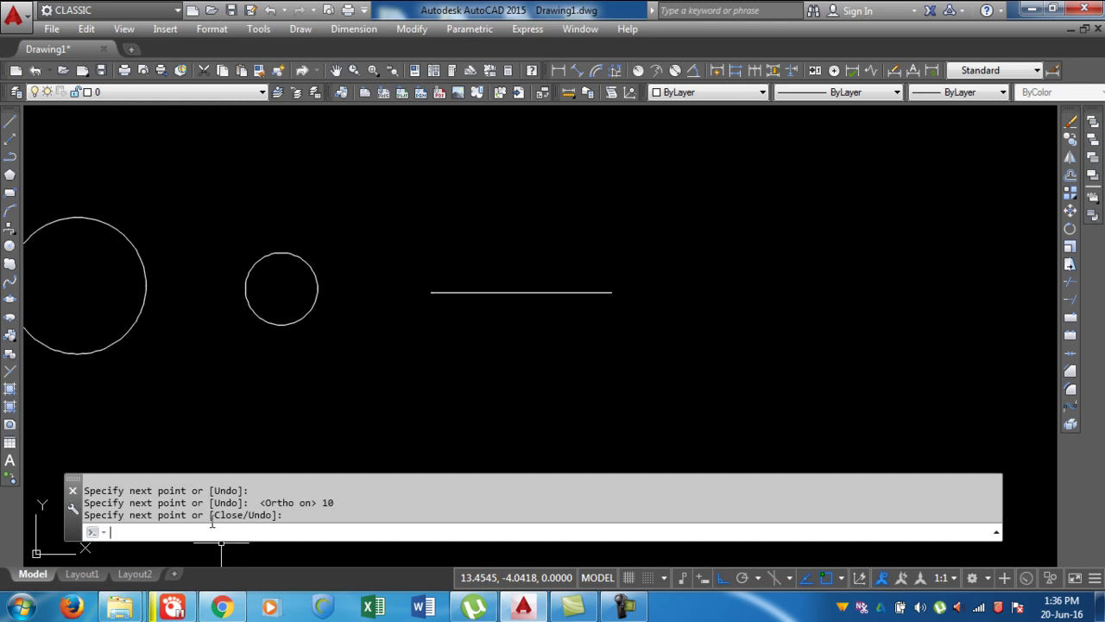
type("c")
key("Return")
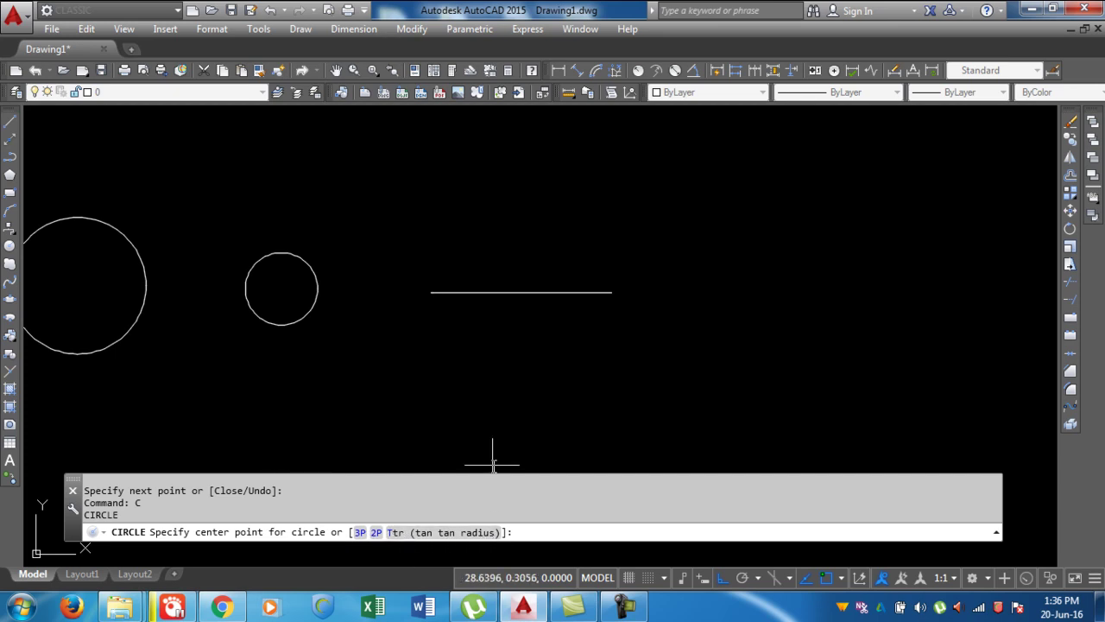
key("Escape")
left_click(310, 30)
mouse_move(364, 265)
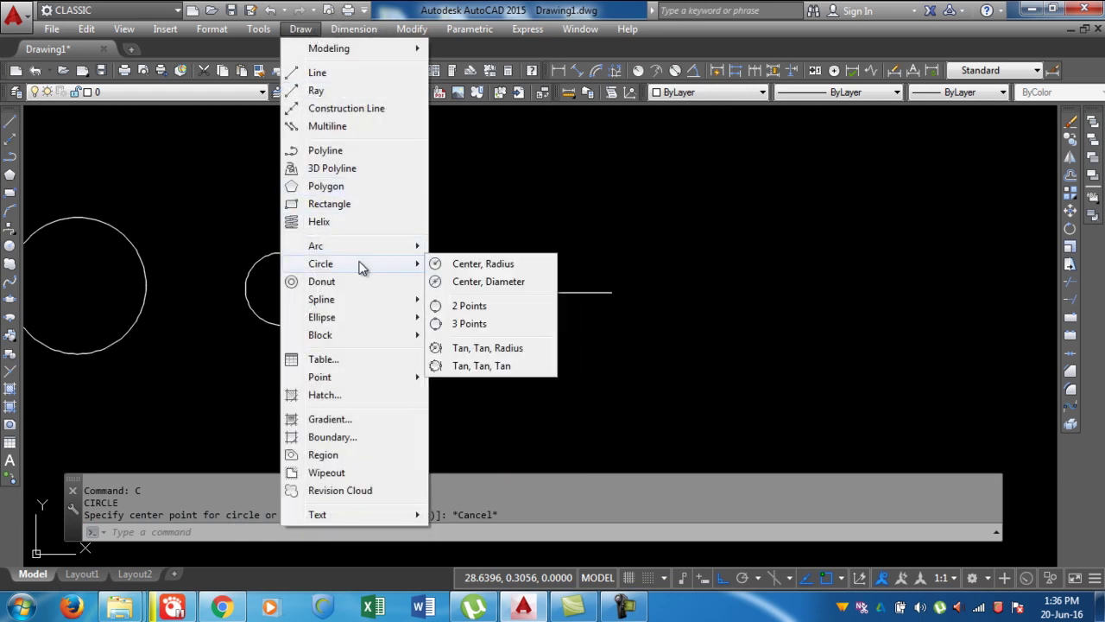
left_click(451, 263)
left_click(450, 263)
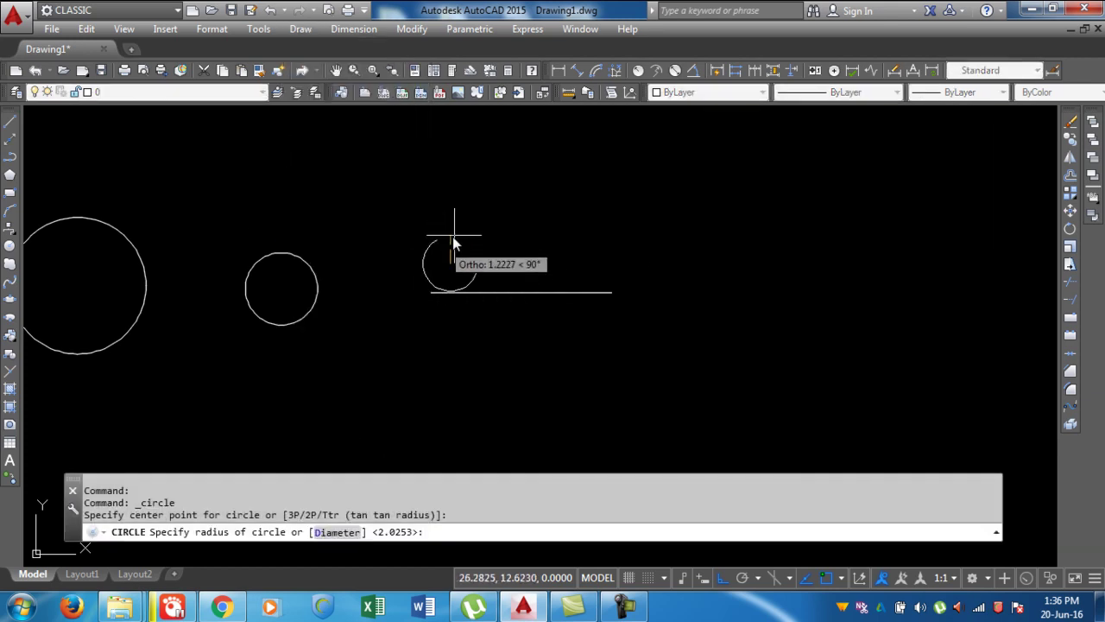
key("Escape")
left_click(300, 29)
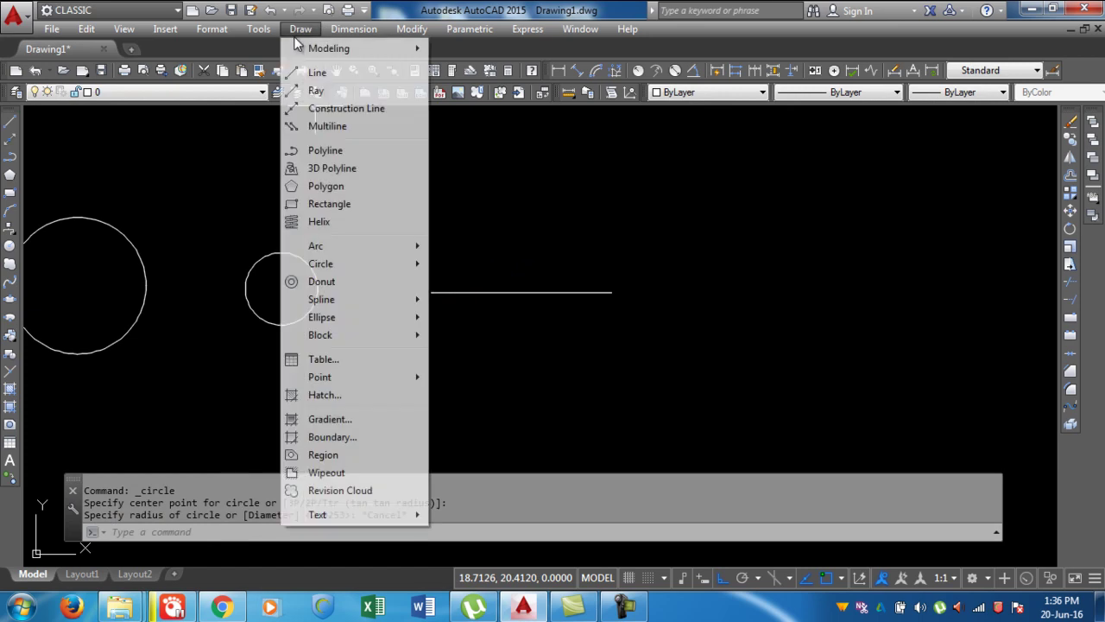
mouse_move(406, 266)
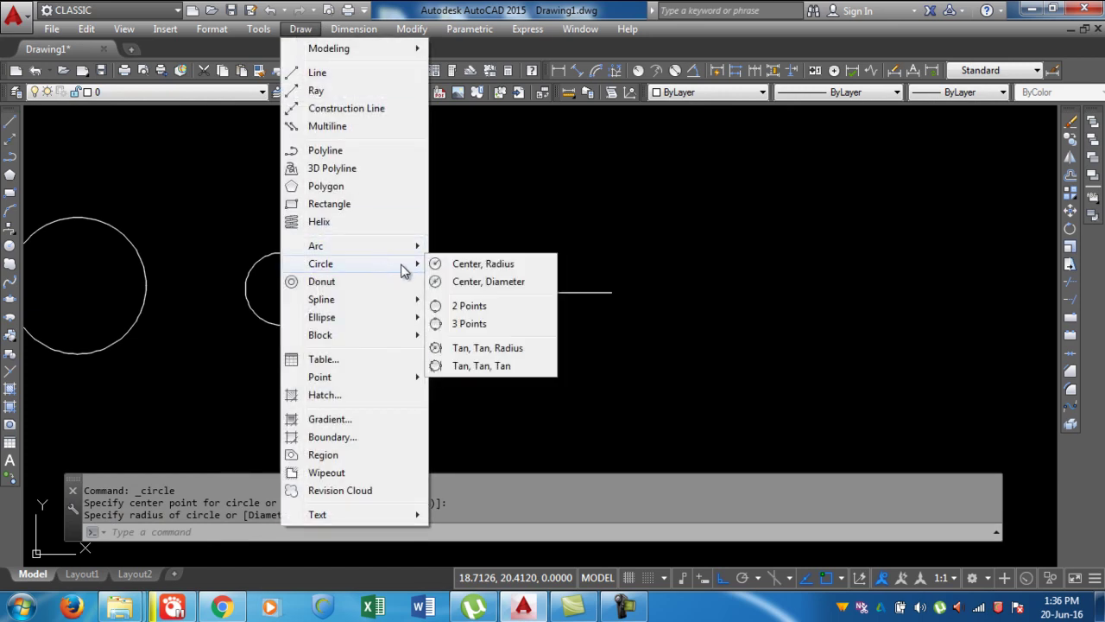
left_click(452, 264)
left_click(451, 264)
key("Escape")
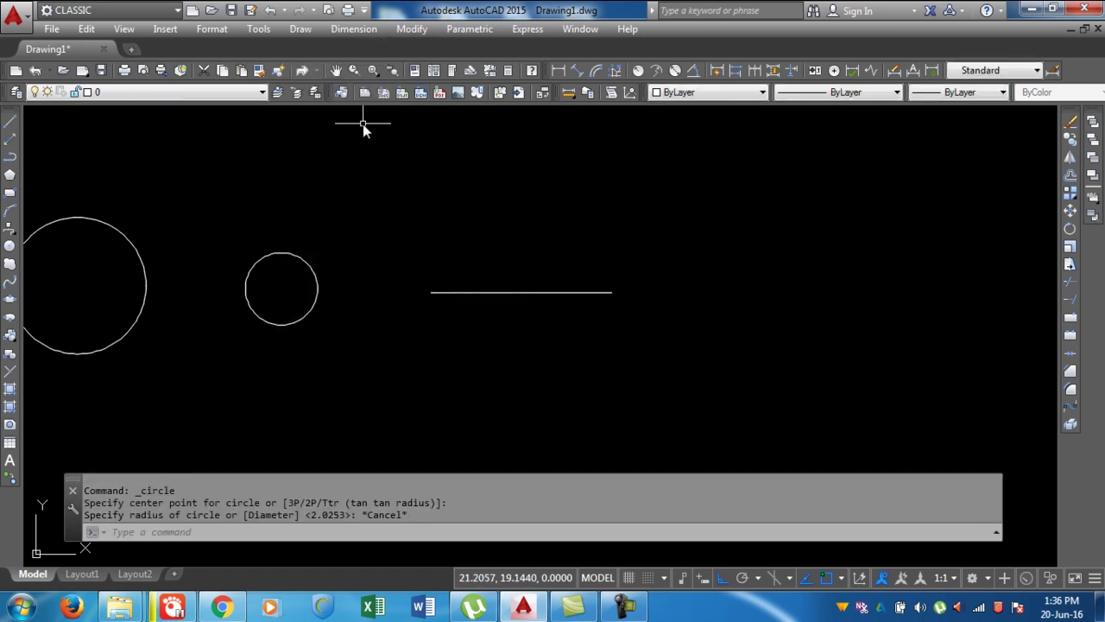
Draw a Center, Radius circle from the midpoint of the horizontal line out to the line's right end
left_click(297, 29)
mouse_move(393, 264)
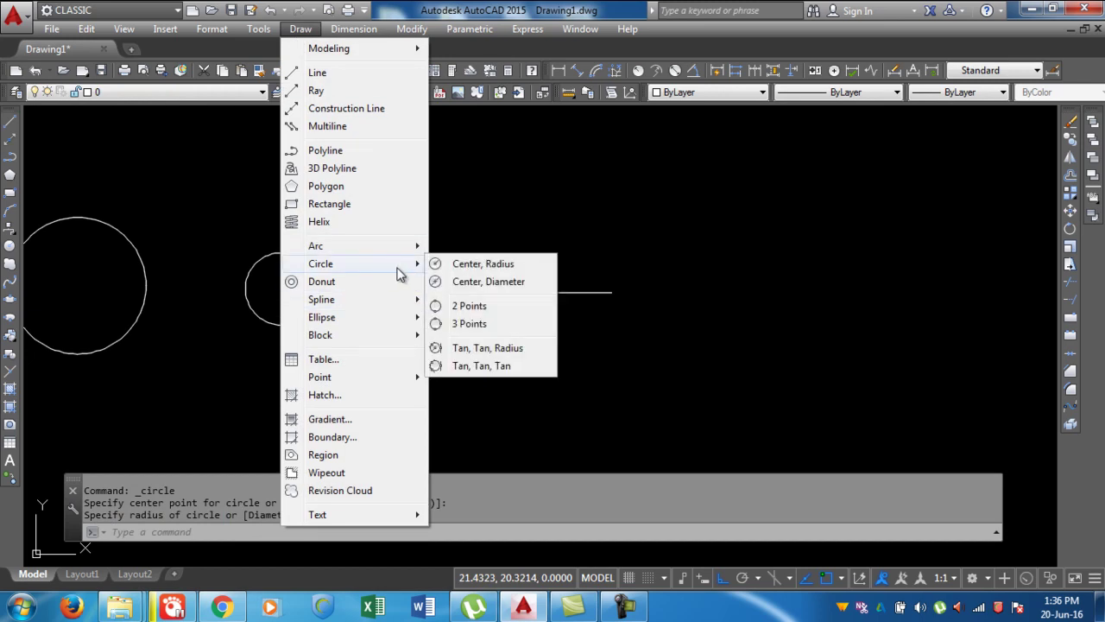
left_click(461, 264)
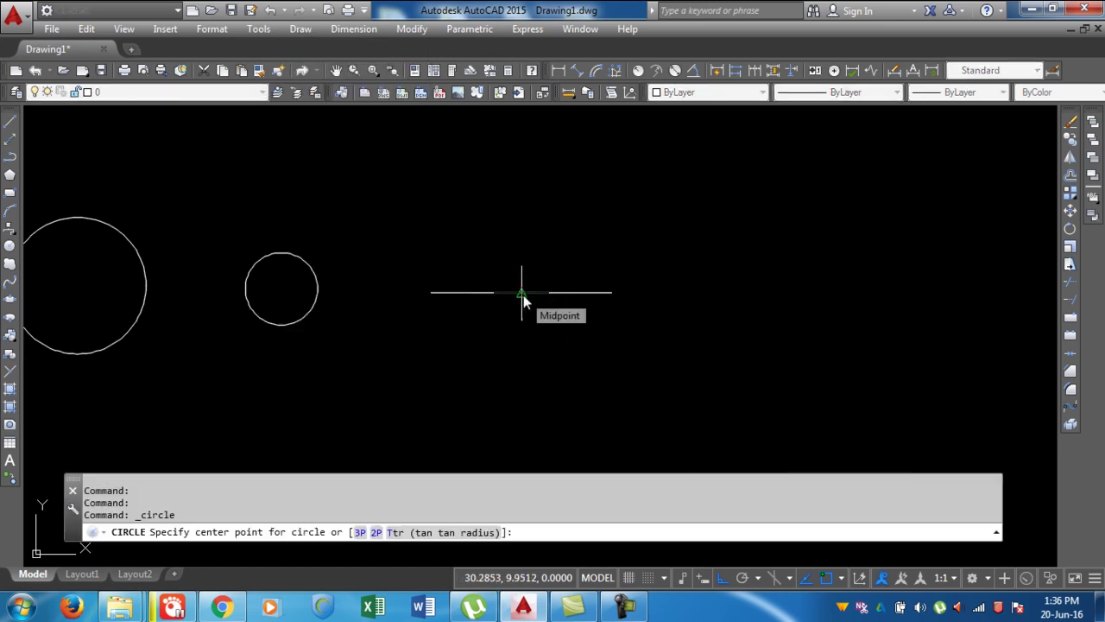
left_click(523, 295)
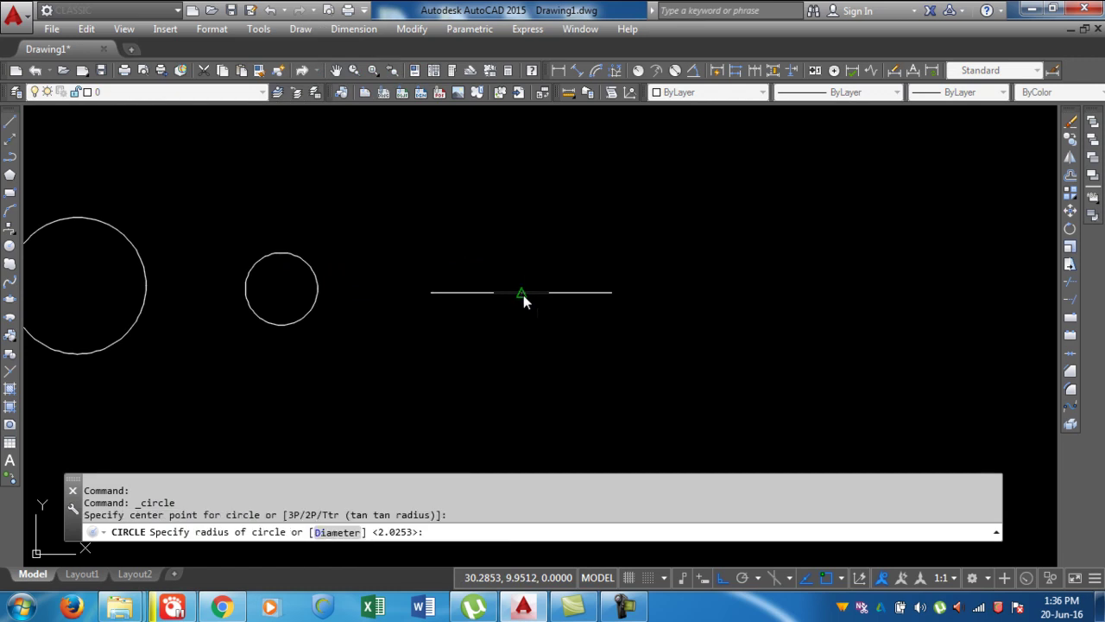
left_click(610, 294)
left_click(440, 332)
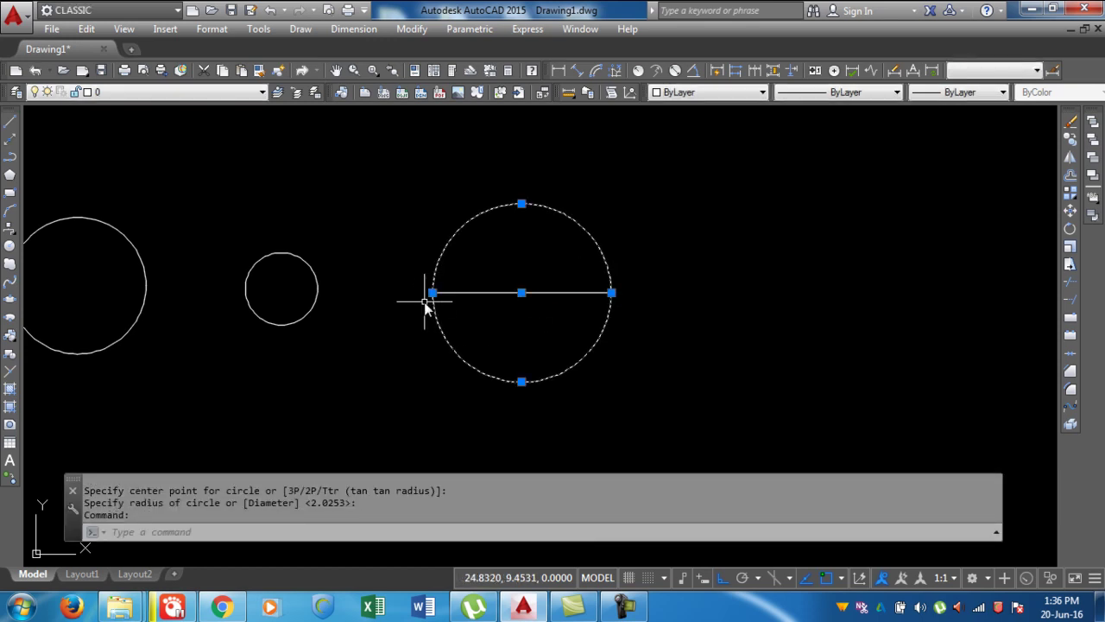
key("Escape")
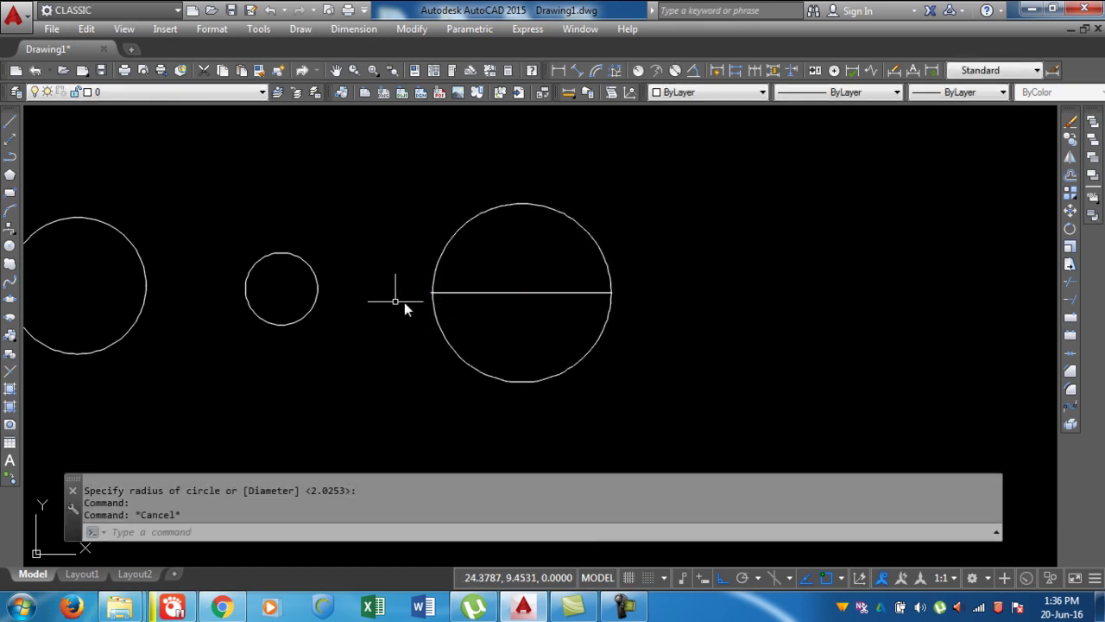
left_click(302, 34)
mouse_move(365, 269)
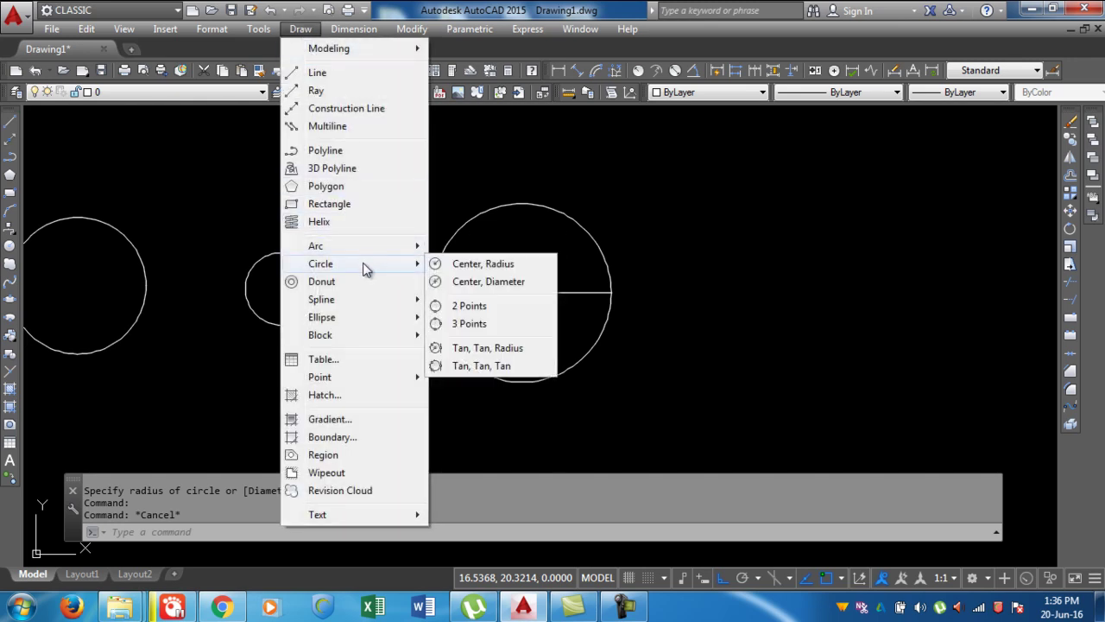
key("Escape")
key("Escape")
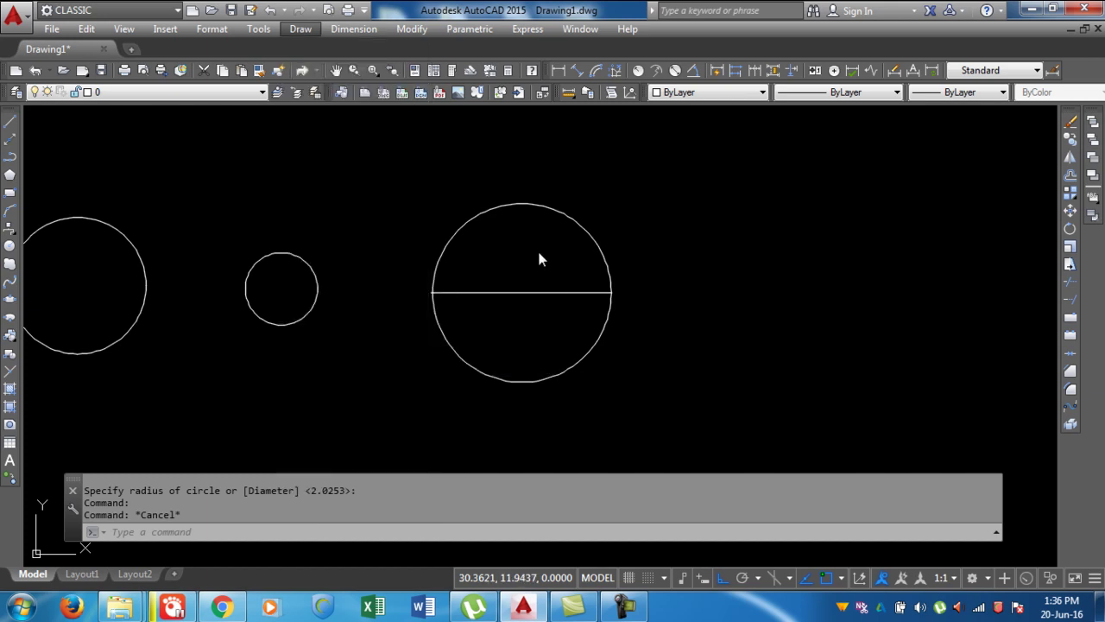
Erase the circle centred on the horizontal line
left_click(526, 253)
left_click(445, 188)
key("Delete")
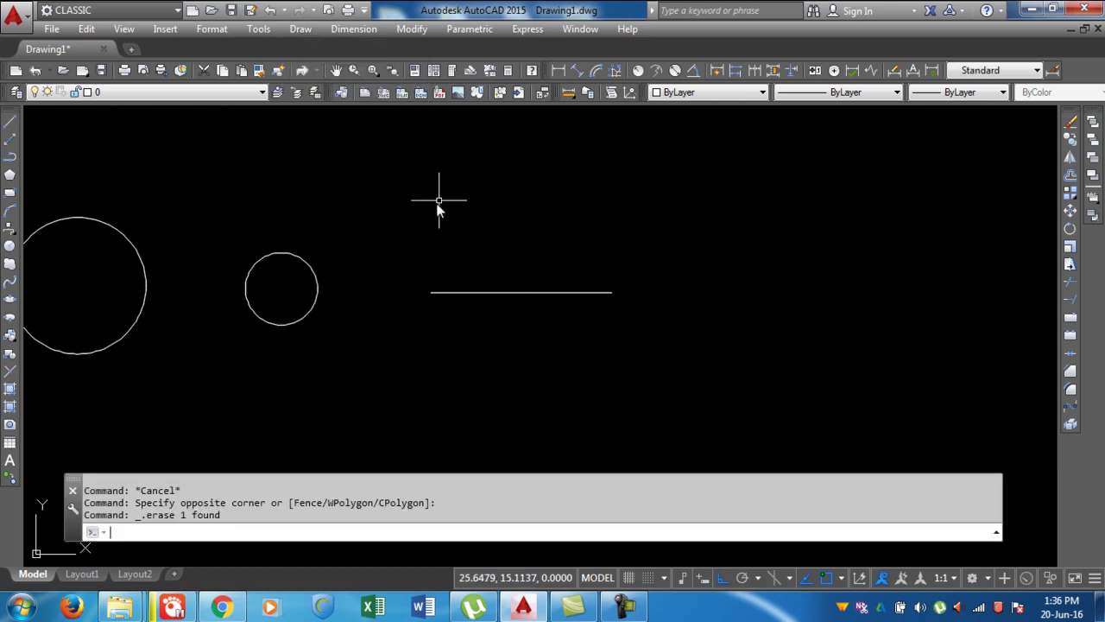
left_click(301, 31)
mouse_move(351, 271)
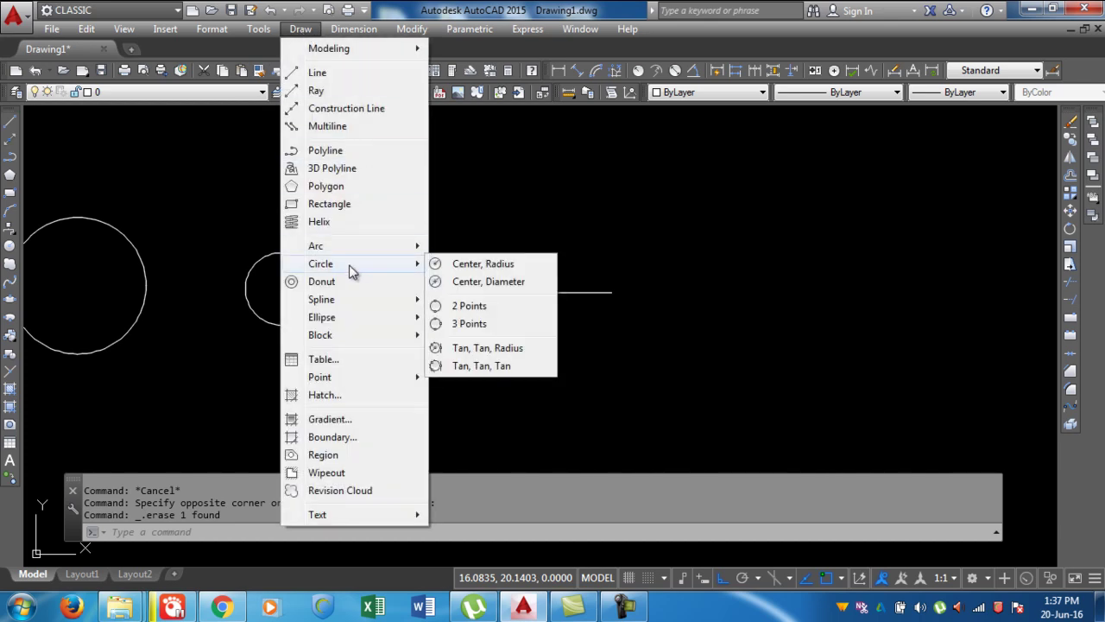
left_click(492, 268)
left_click(491, 267)
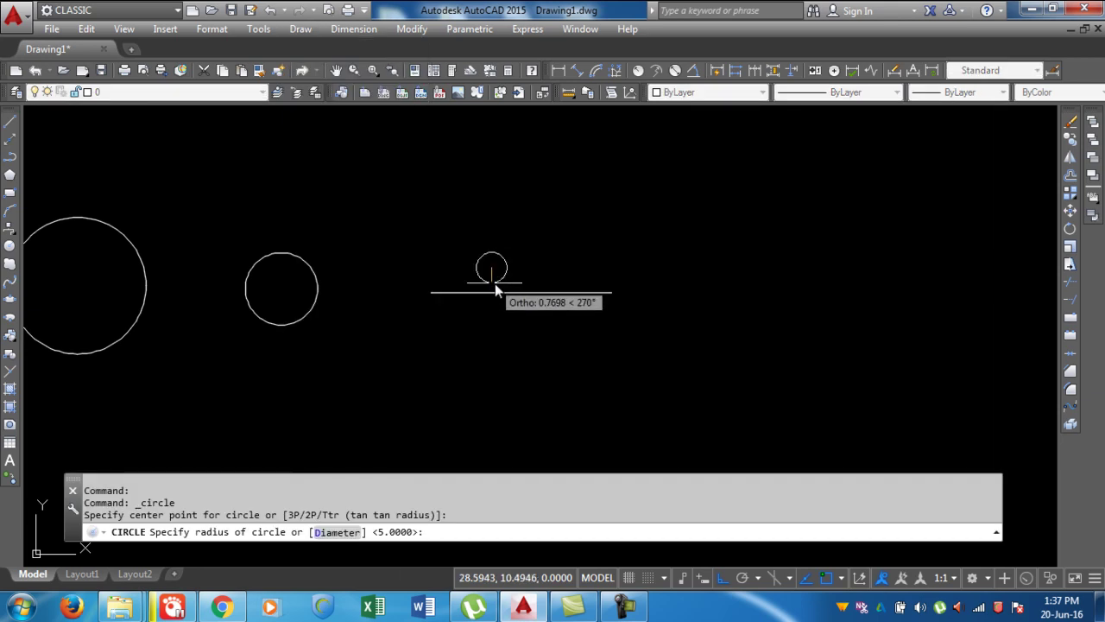
key("Escape")
key("Return")
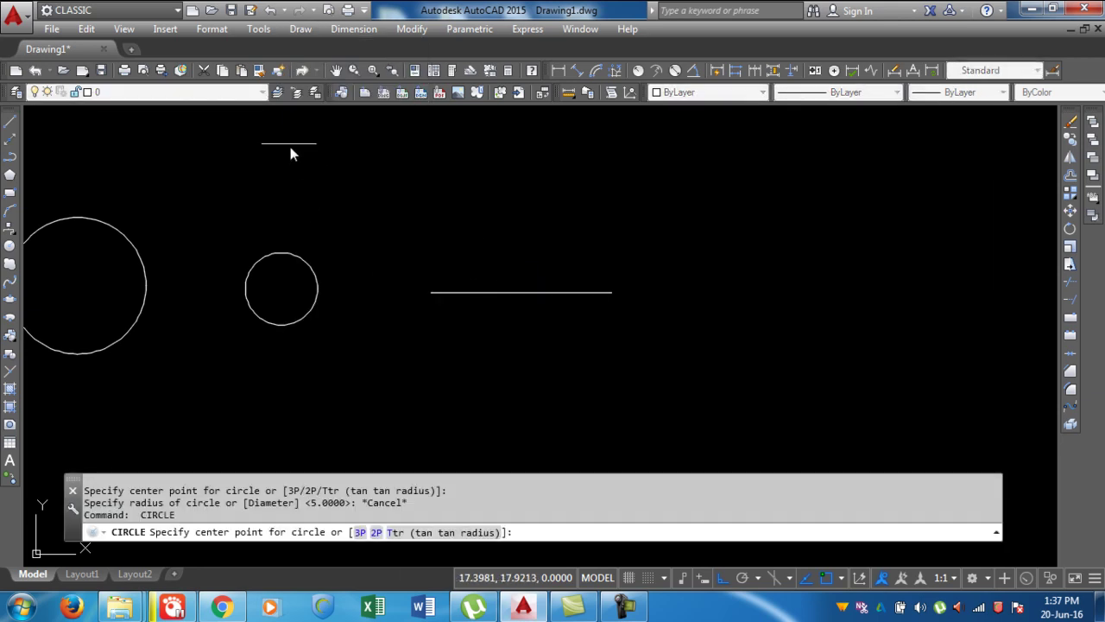
key("Escape")
key("Escape")
left_click(294, 31)
mouse_move(397, 263)
left_click(450, 274)
left_click(464, 270)
key("Escape")
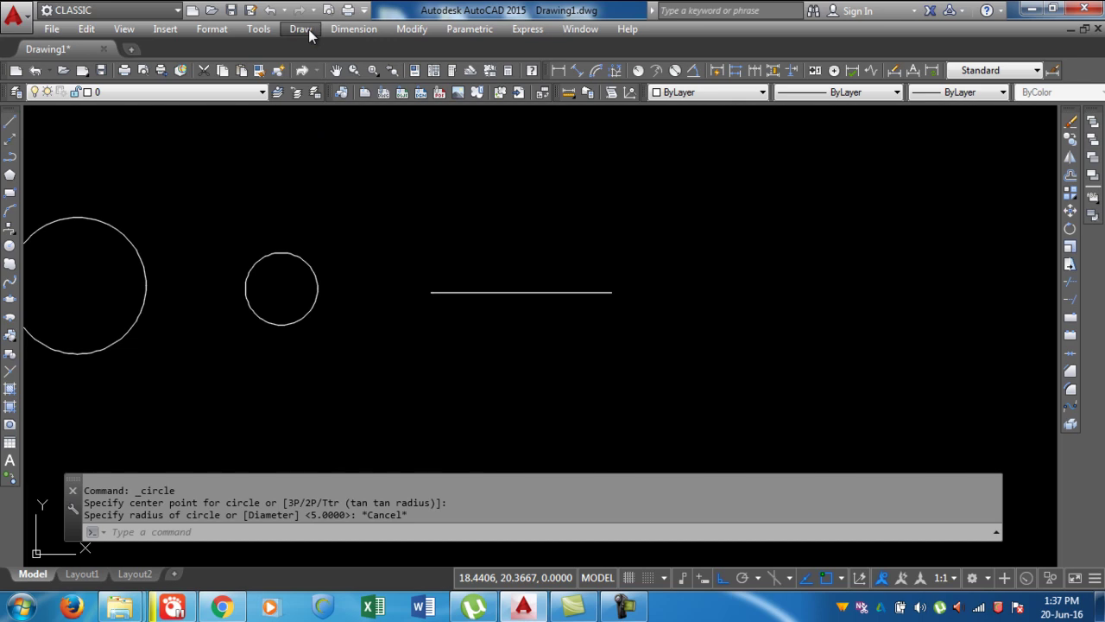
left_click(308, 29)
mouse_move(362, 272)
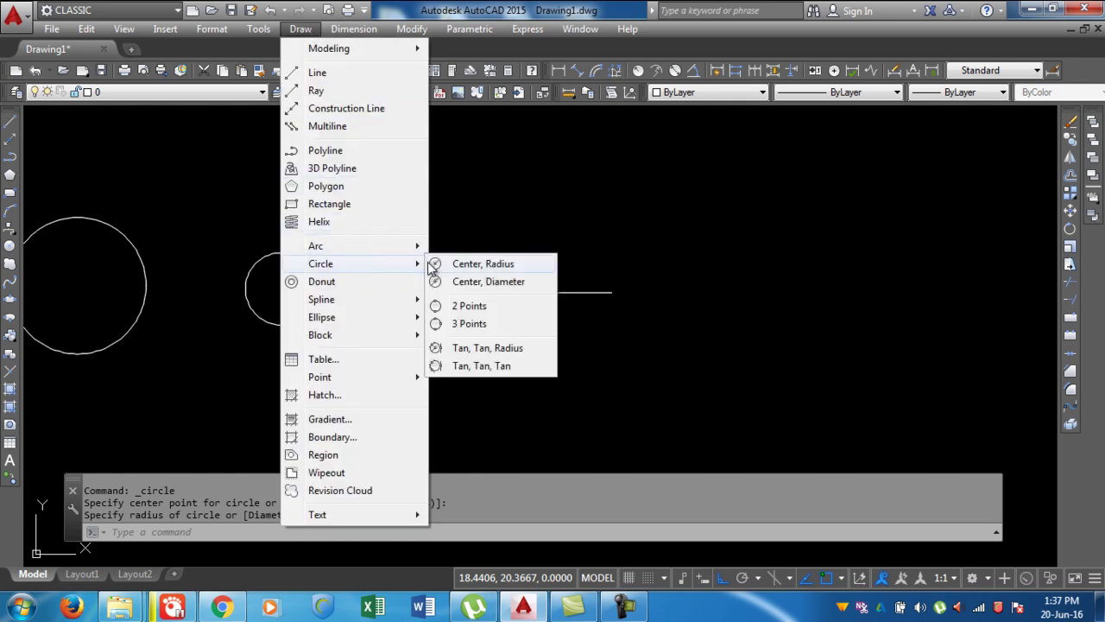
left_click(454, 264)
left_click(456, 260)
key("Escape")
key("Escape")
key("Escape")
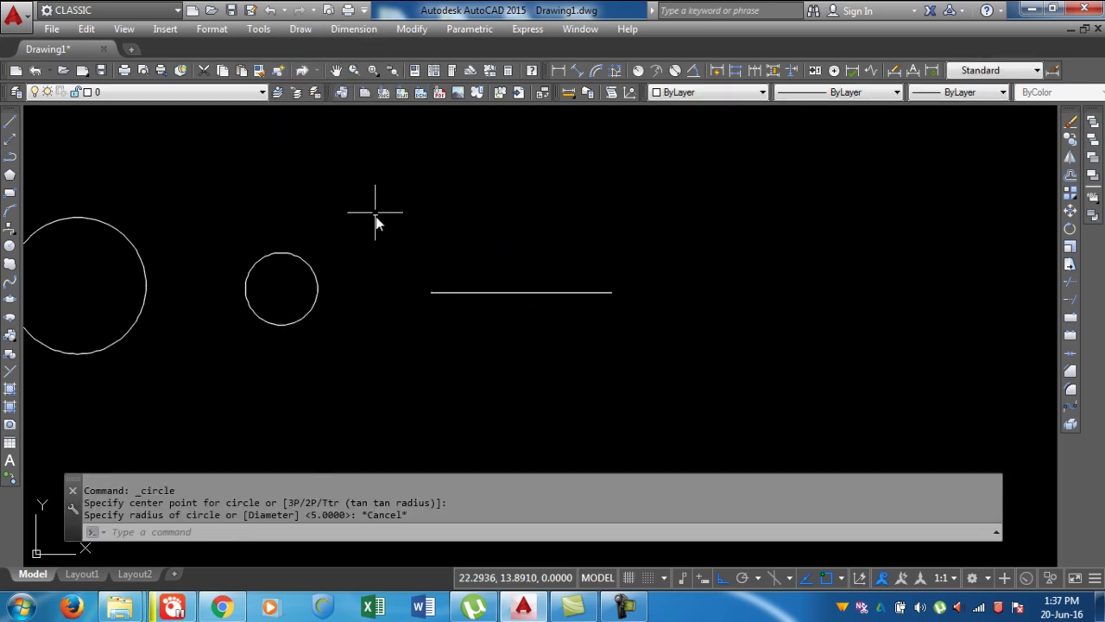
left_click(621, 607)
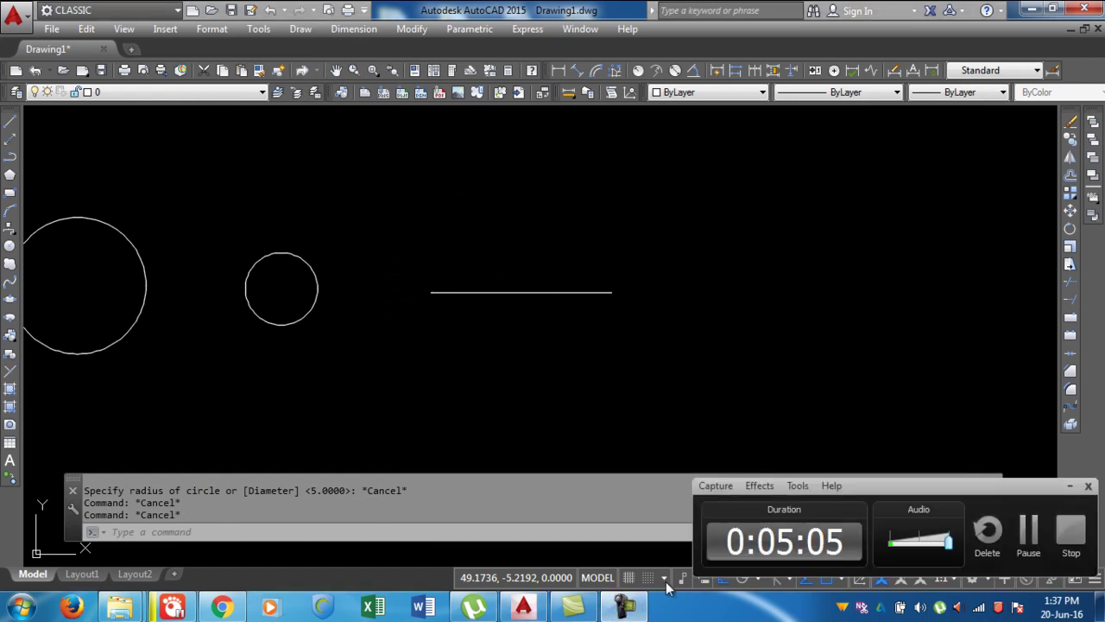
left_click(1024, 528)
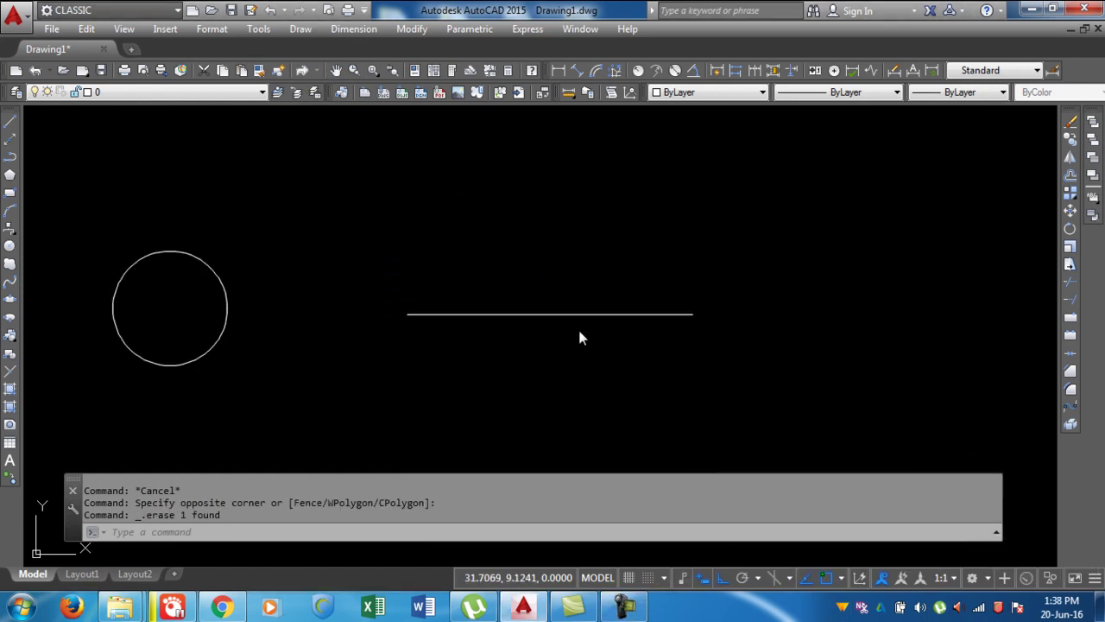
left_click(304, 29)
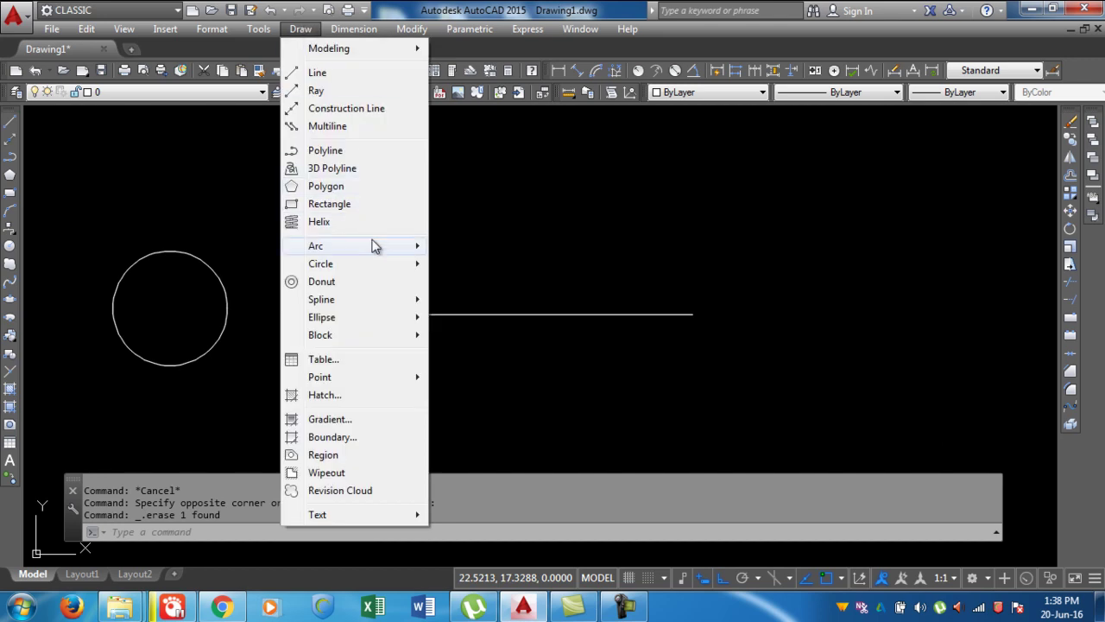
mouse_move(367, 267)
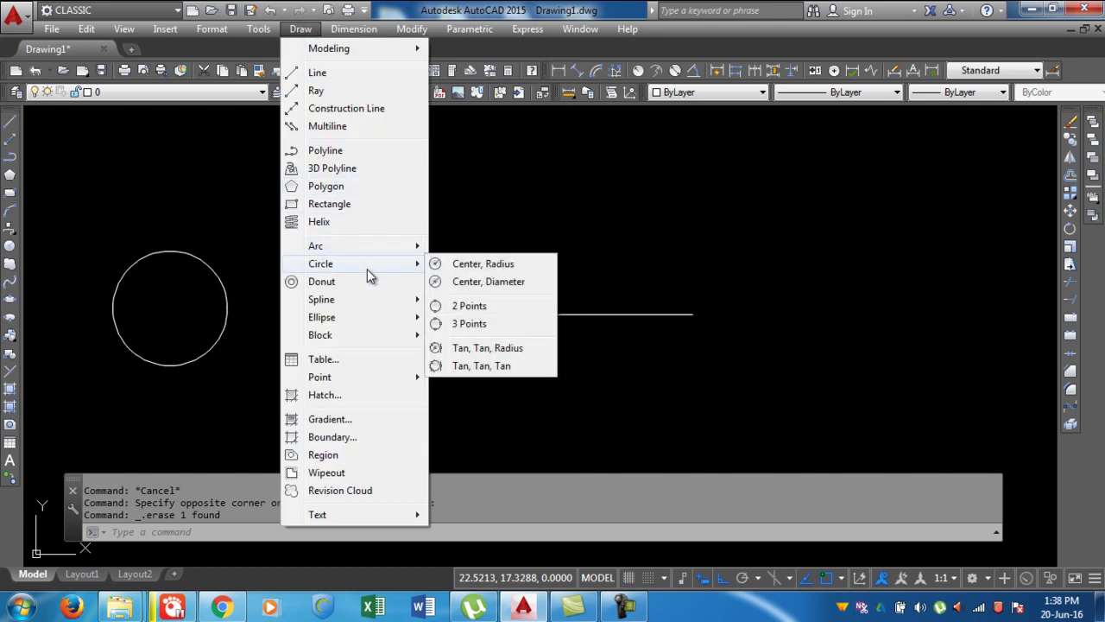
left_click(447, 265)
left_click(447, 265)
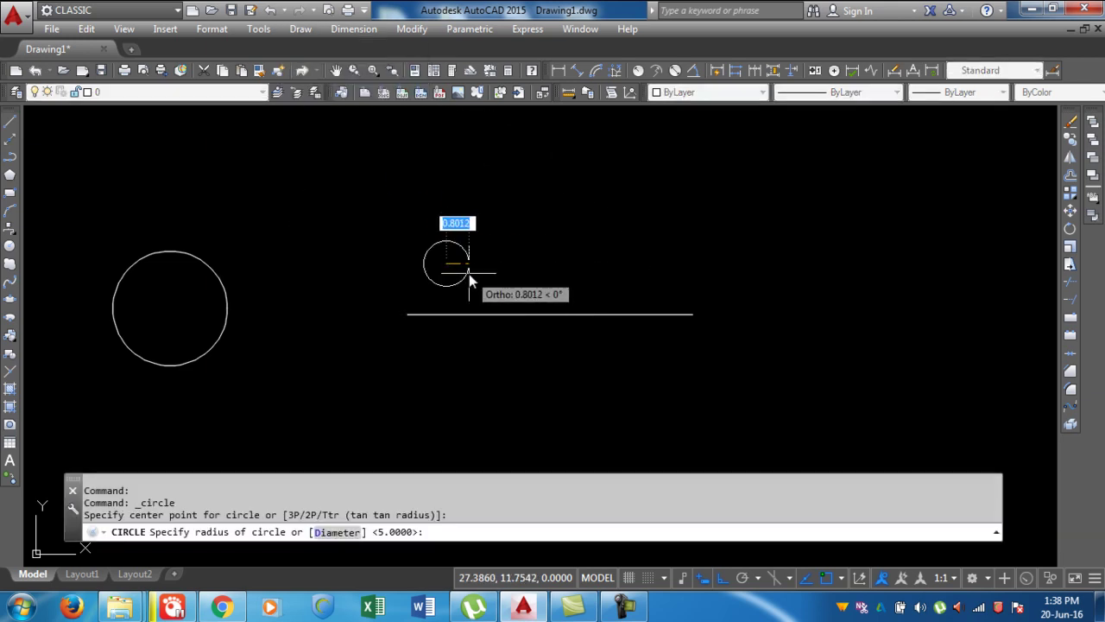
key("Escape")
double_click(312, 32)
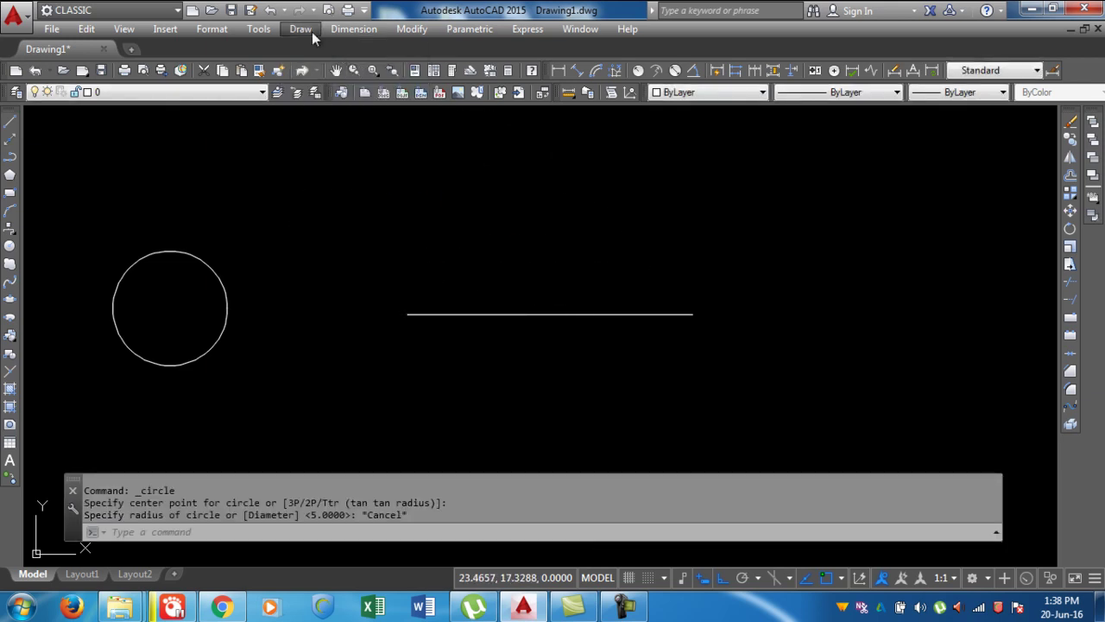
Draw a Center, Radius circle with radius 5, centred on the horizontal line near its midpoint
left_click(302, 29)
mouse_move(369, 269)
left_click(446, 266)
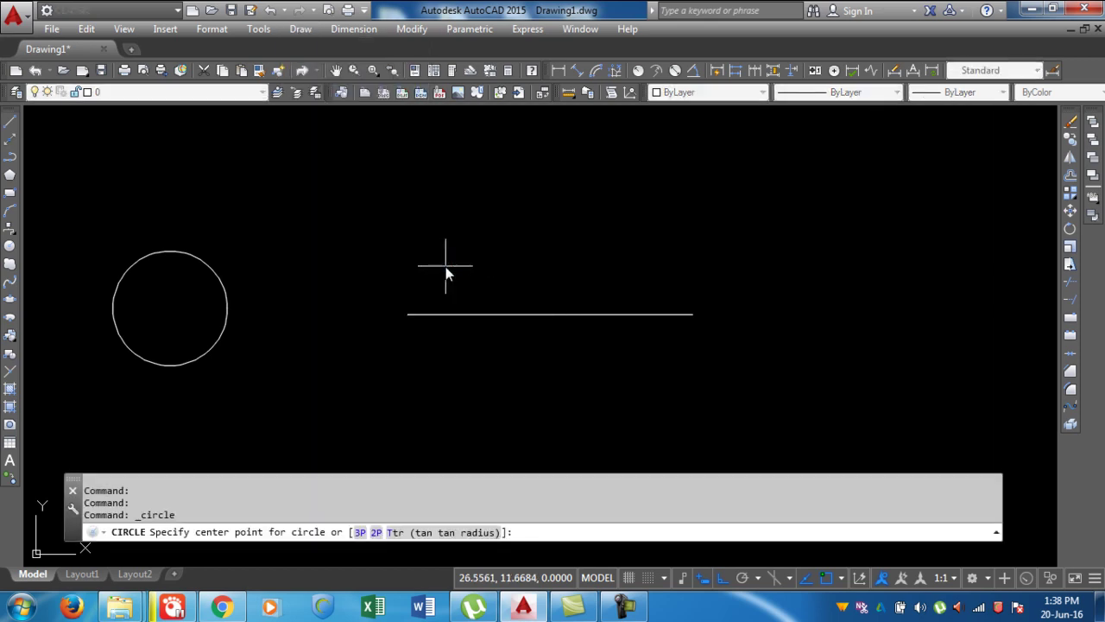
left_click(555, 317)
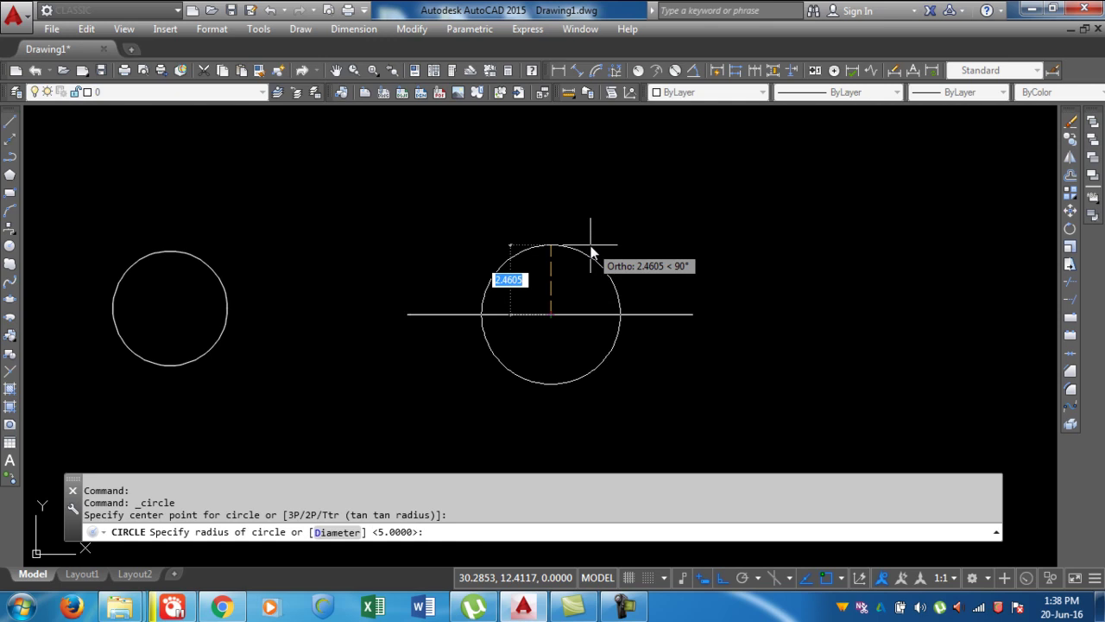
type("5")
key("Return")
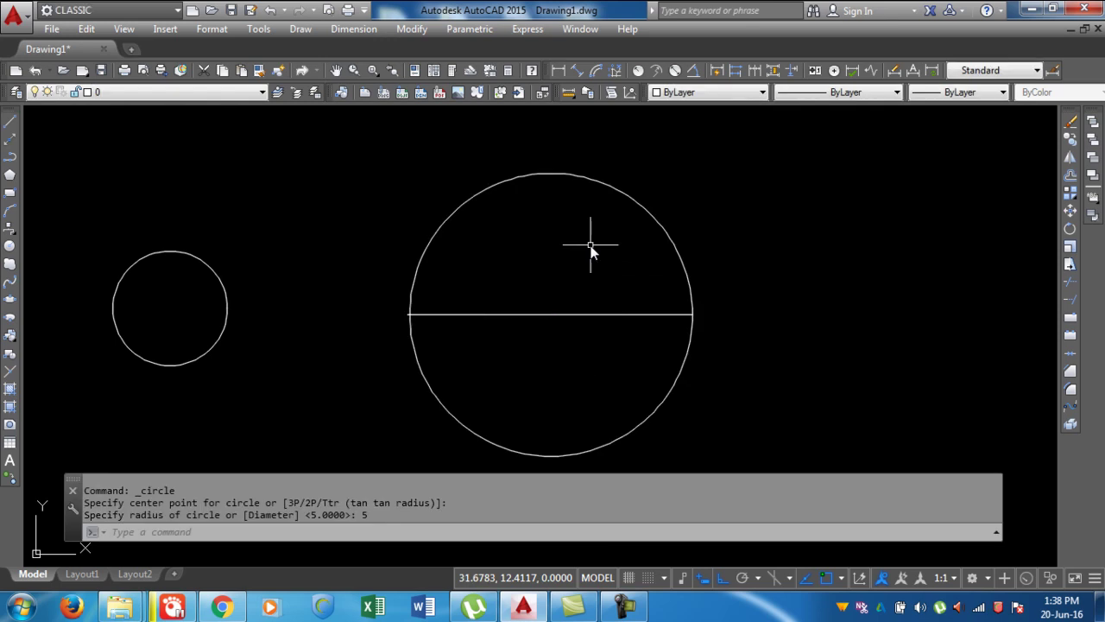
Examine closely where the new circle meets the two ends of the horizontal line
scroll(701, 338, "up", 3)
scroll(825, 318, "down", 4)
scroll(504, 295, "up", 3)
scroll(357, 296, "down", 3)
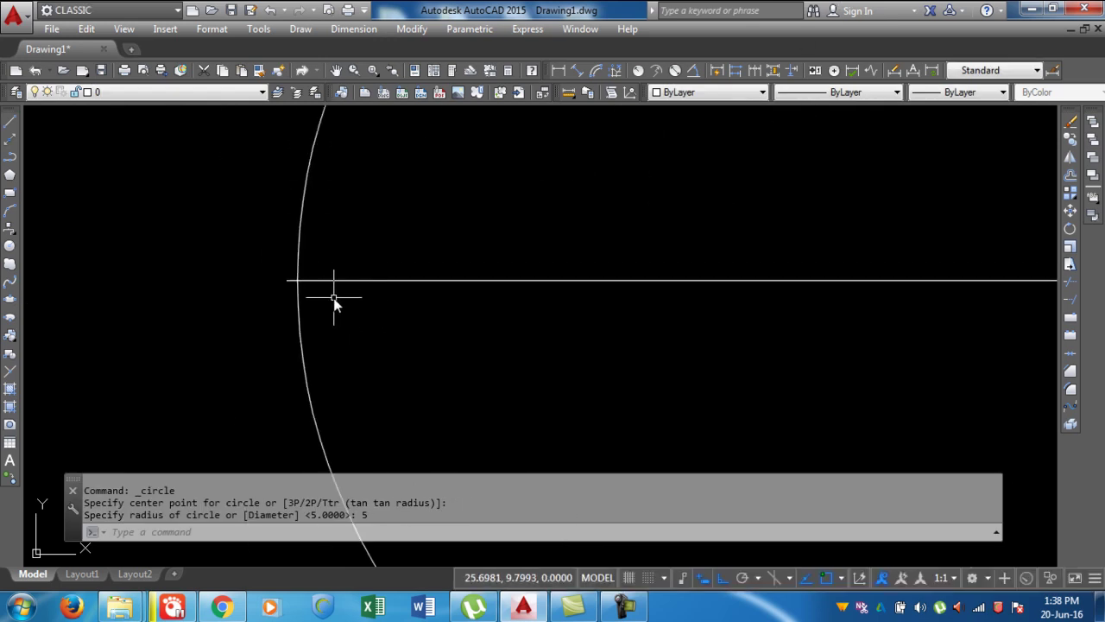
scroll(774, 254, "up", 3)
scroll(792, 278, "down", 3)
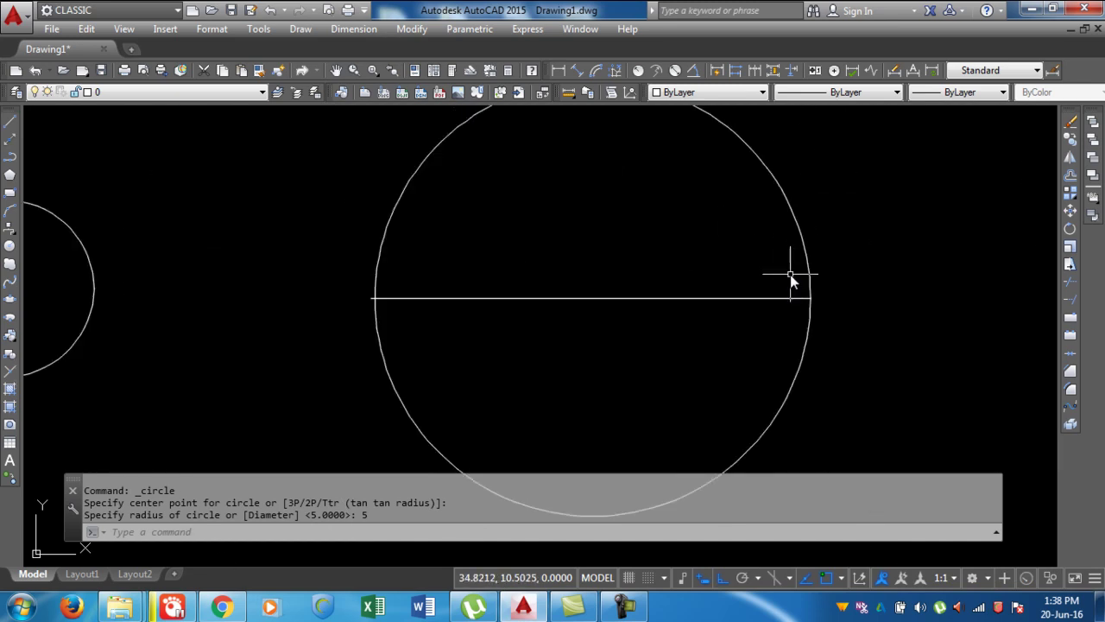
scroll(496, 216, "down", 2)
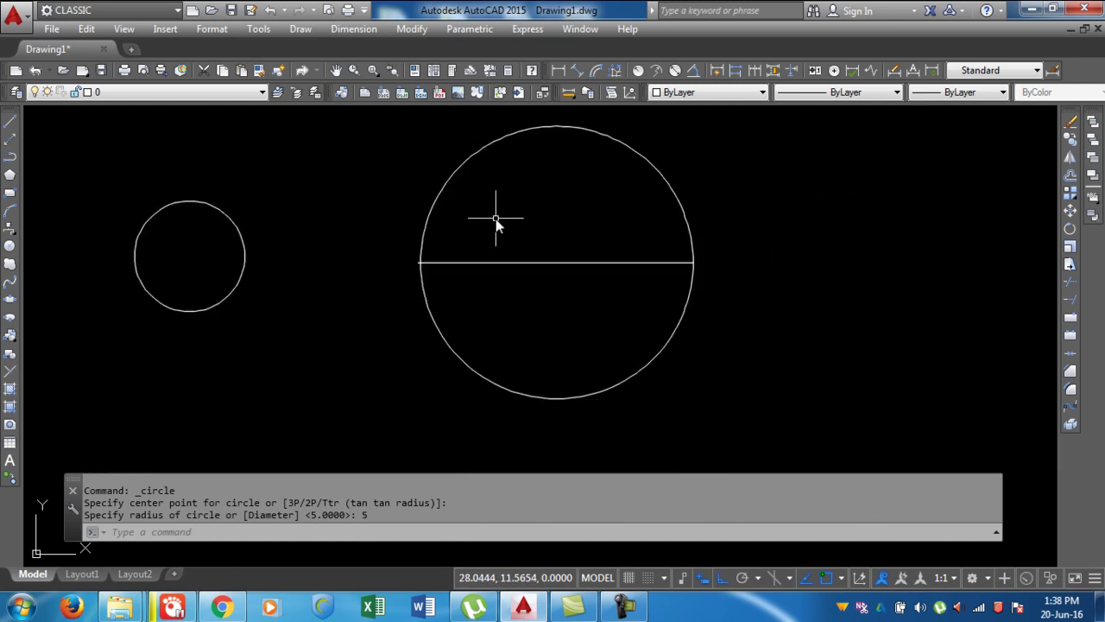
left_click(300, 31)
mouse_move(411, 247)
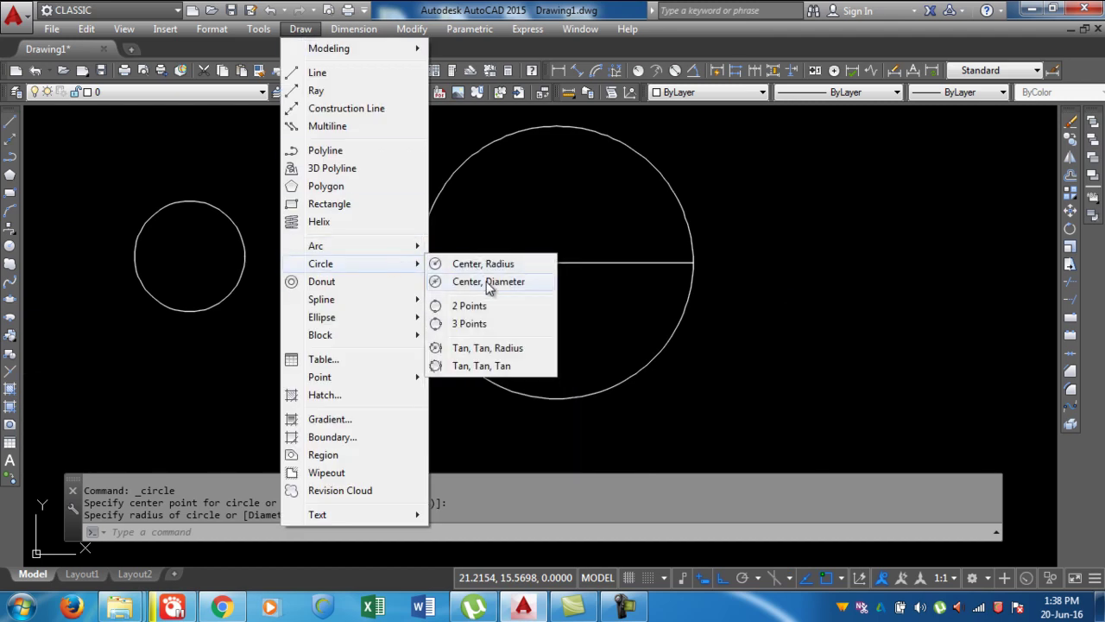
left_click(488, 284)
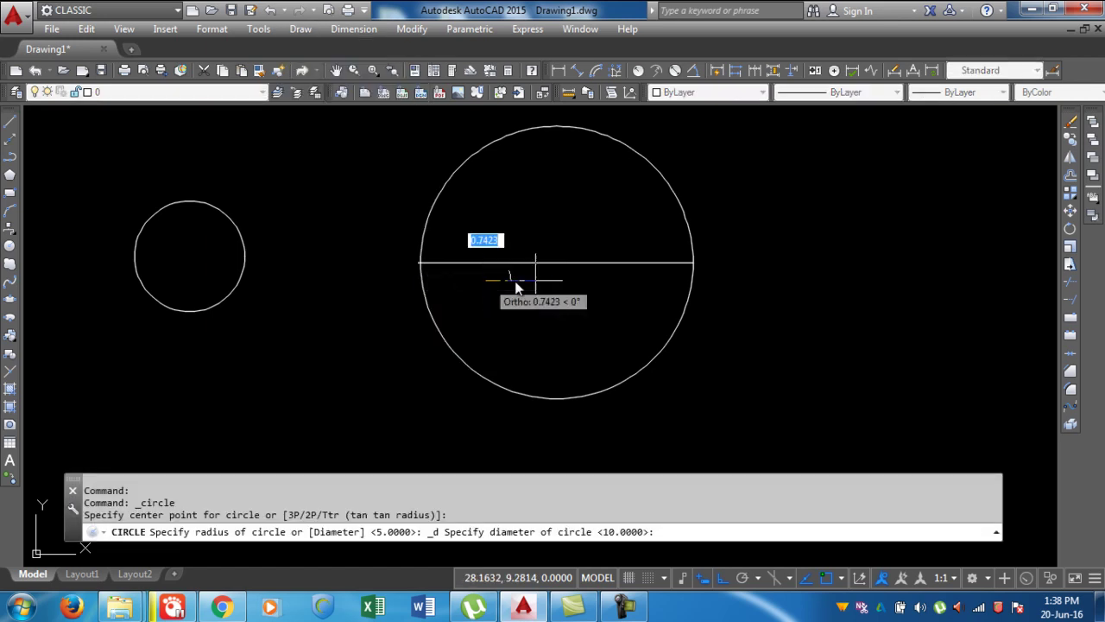
key("Escape")
key("Return")
key("Escape")
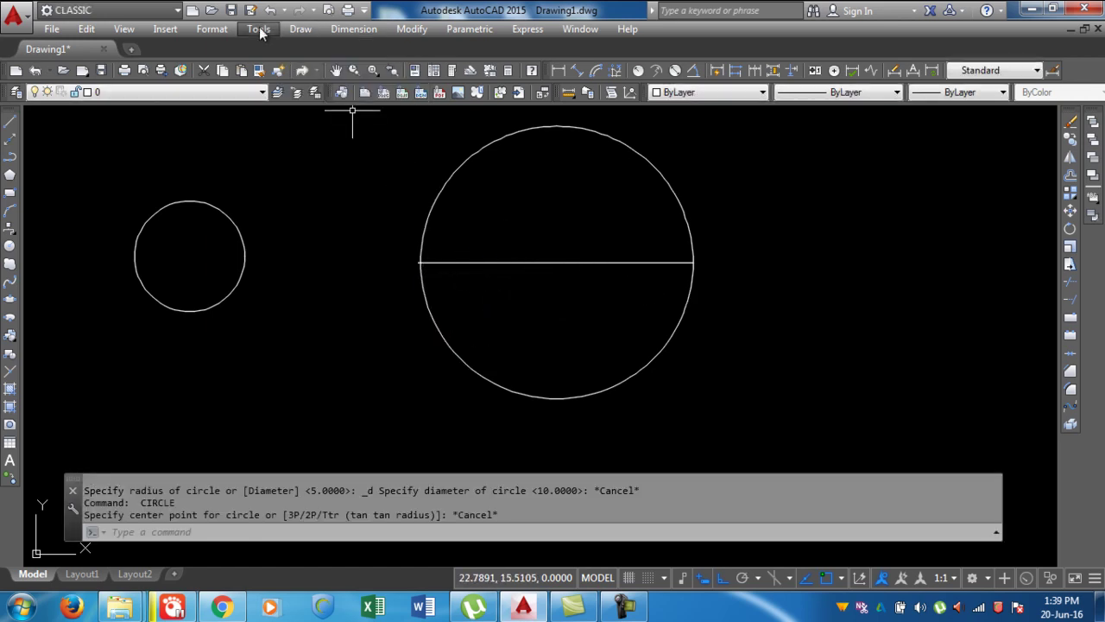
key("Escape")
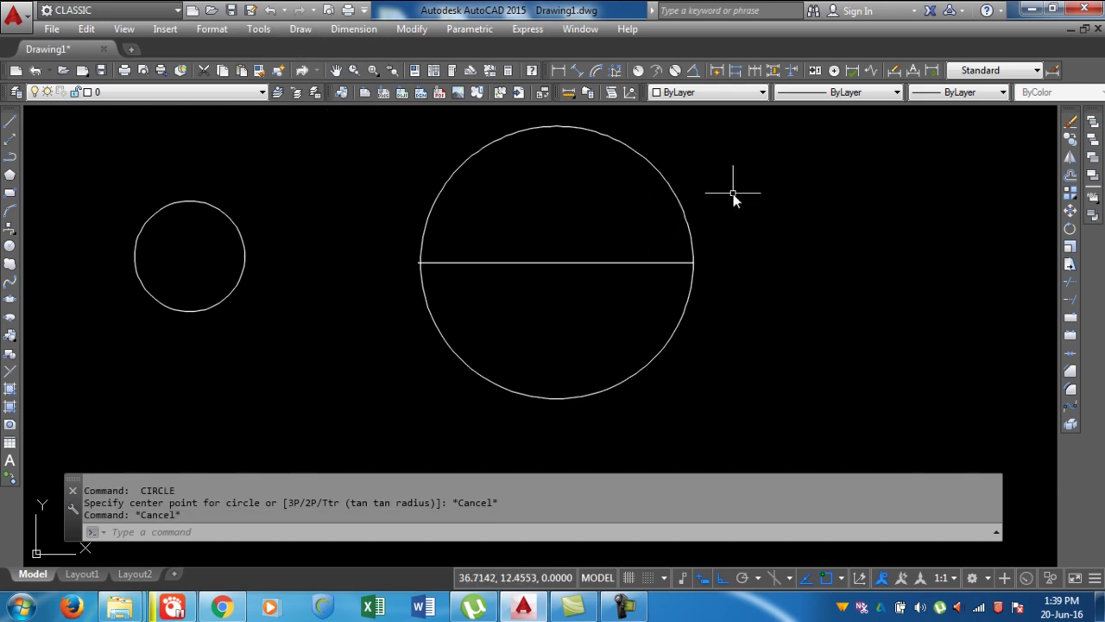
left_click(735, 191)
left_click(713, 200)
Draw a Center, Diameter circle with diameter 5, centred just below the left half of the horizontal line
left_click(299, 33)
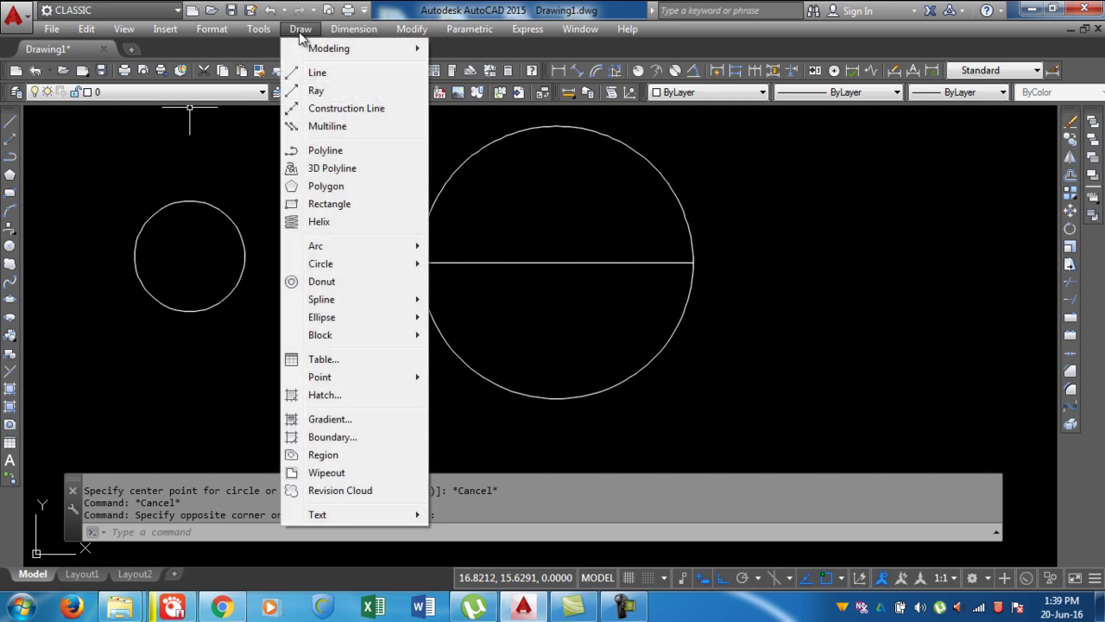
mouse_move(370, 264)
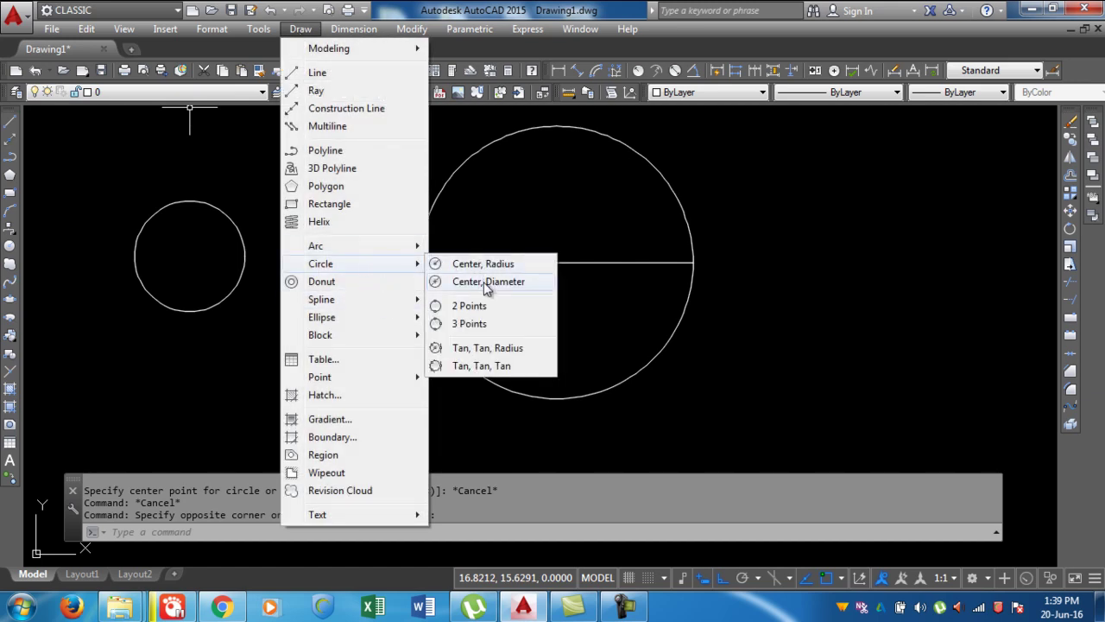
left_click(486, 288)
left_click(484, 282)
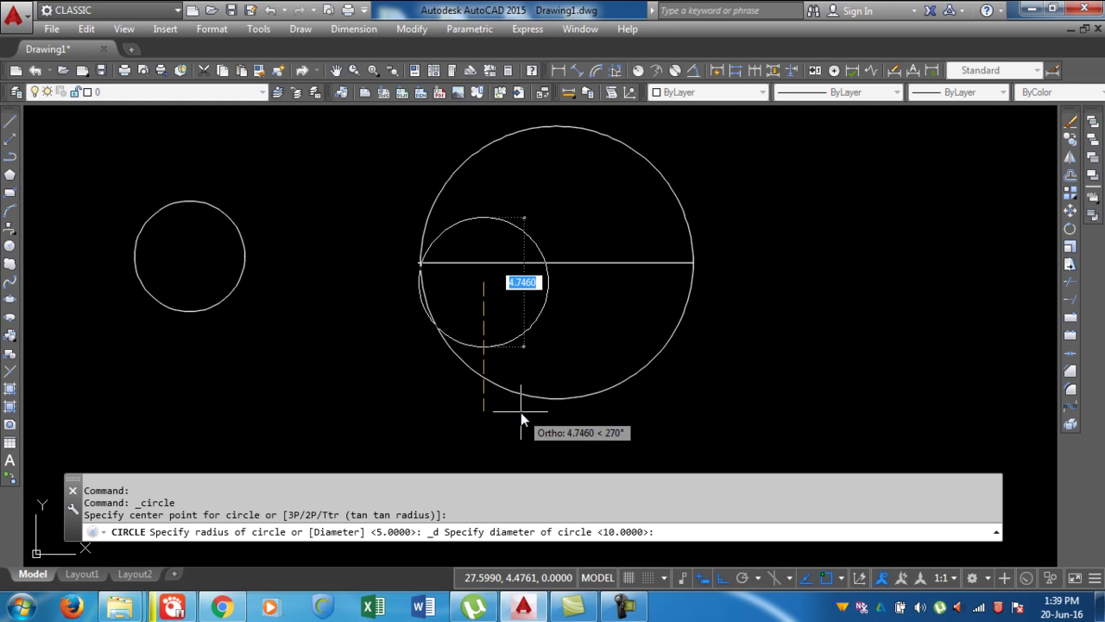
type("5")
key("Return")
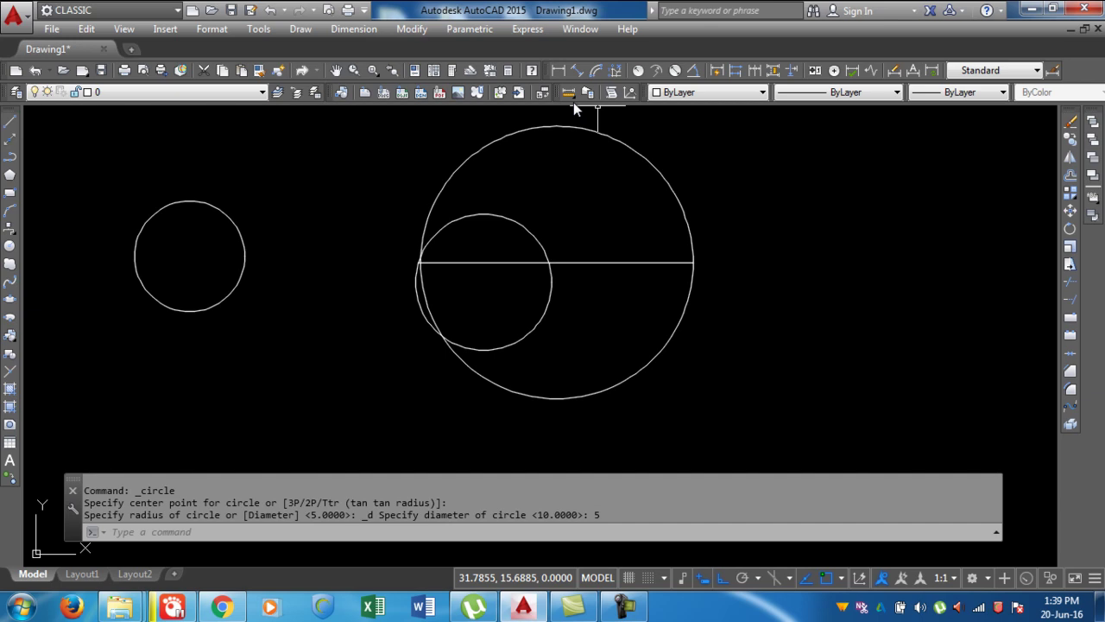
Add a radius dimension and a diameter dimension to the large circle around the line, placing both texts inside it
left_click(640, 71)
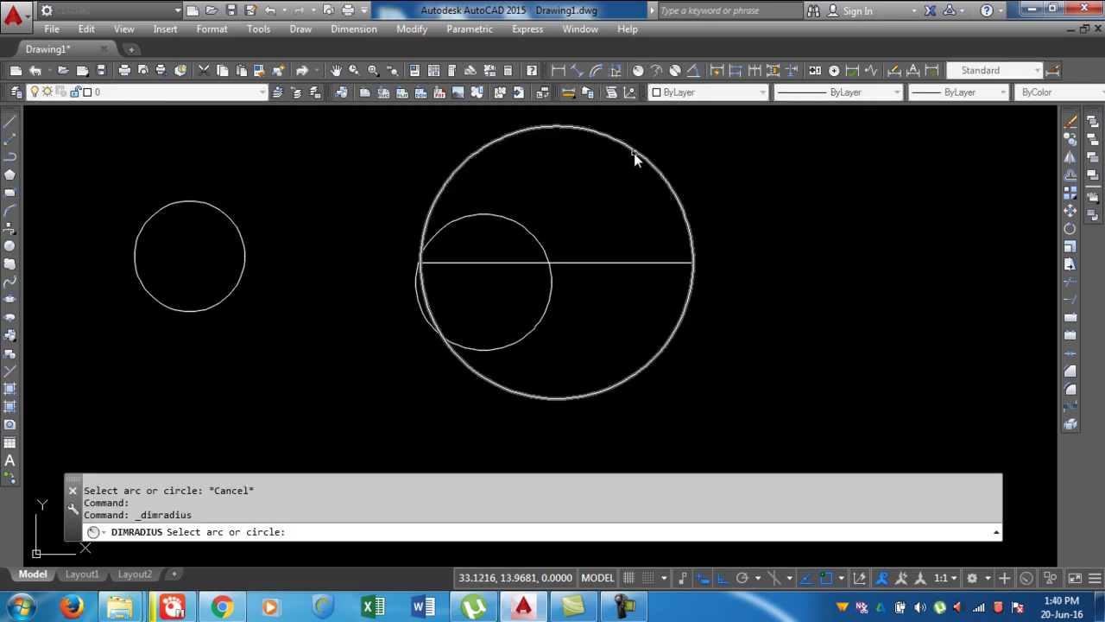
left_click(634, 153)
scroll(600, 253, "up", 4)
left_click(608, 225)
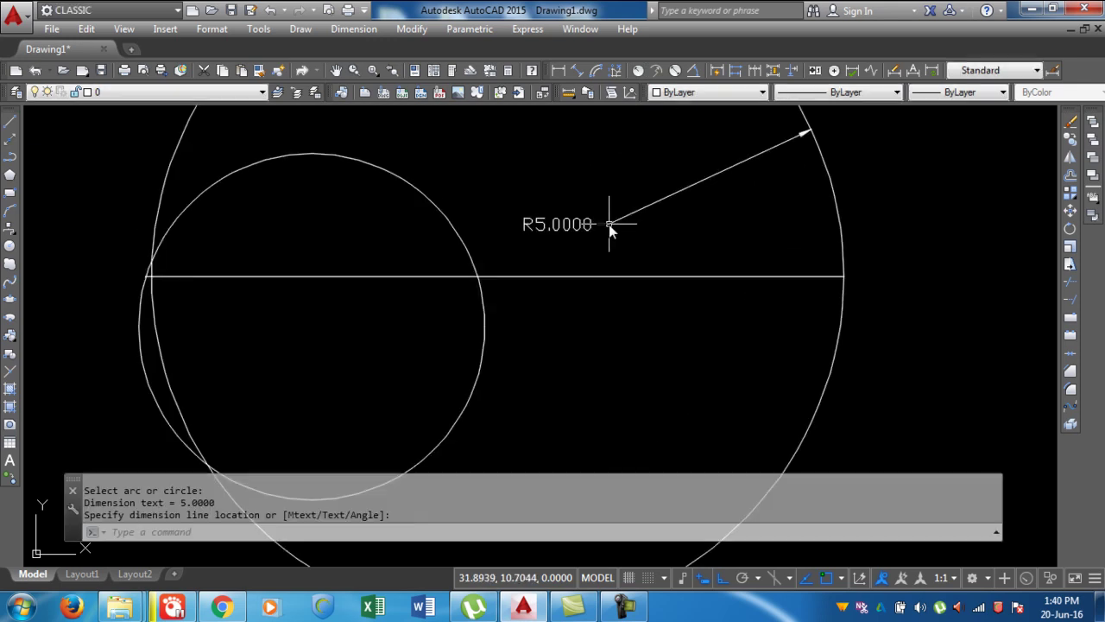
left_click(674, 72)
left_click(828, 166)
left_click(768, 228)
Erase all circles, the horizontal line and the dimensions with one crossing selection
scroll(725, 229, "down", 4)
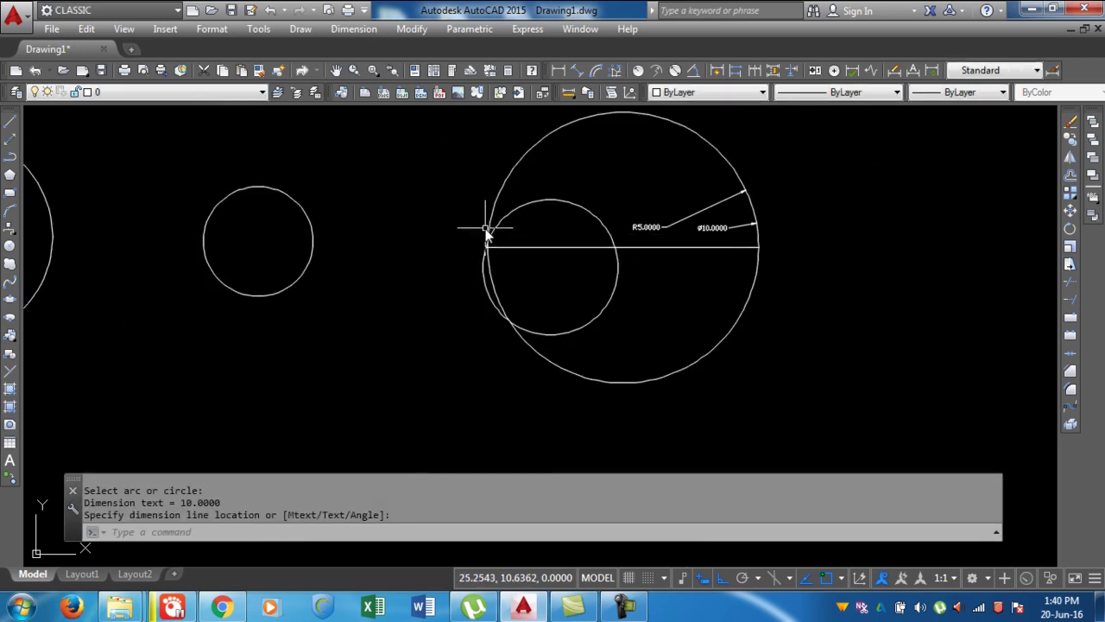
scroll(497, 232, "down", 2)
left_click(737, 347)
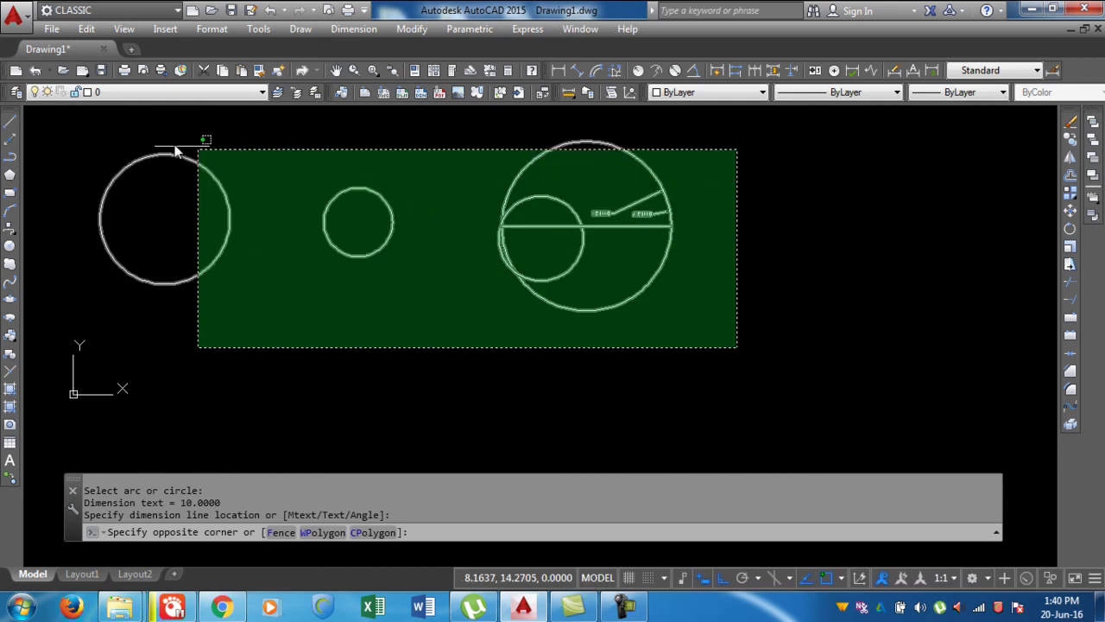
left_click(124, 149)
key("Delete")
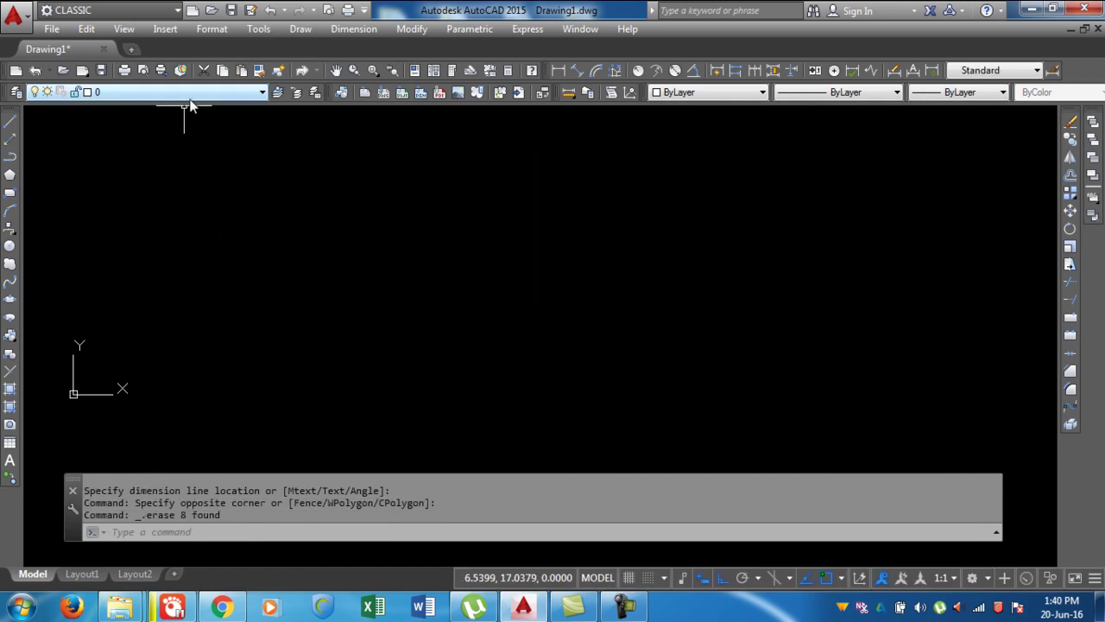
left_click(301, 31)
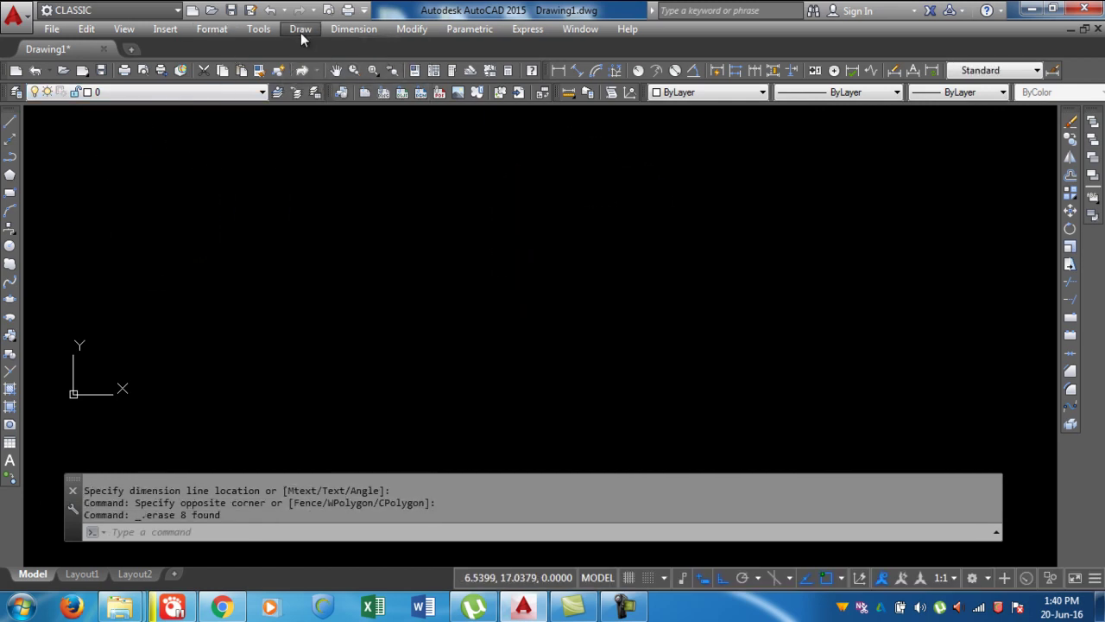
mouse_move(363, 271)
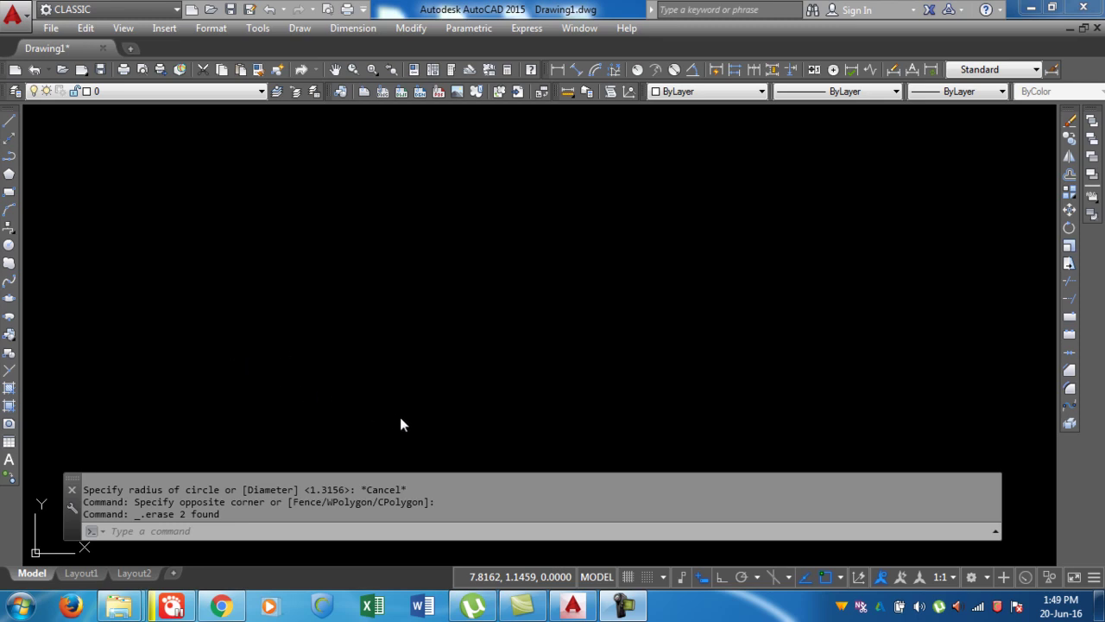
left_click(301, 29)
left_click(302, 29)
left_click(301, 29)
mouse_move(345, 273)
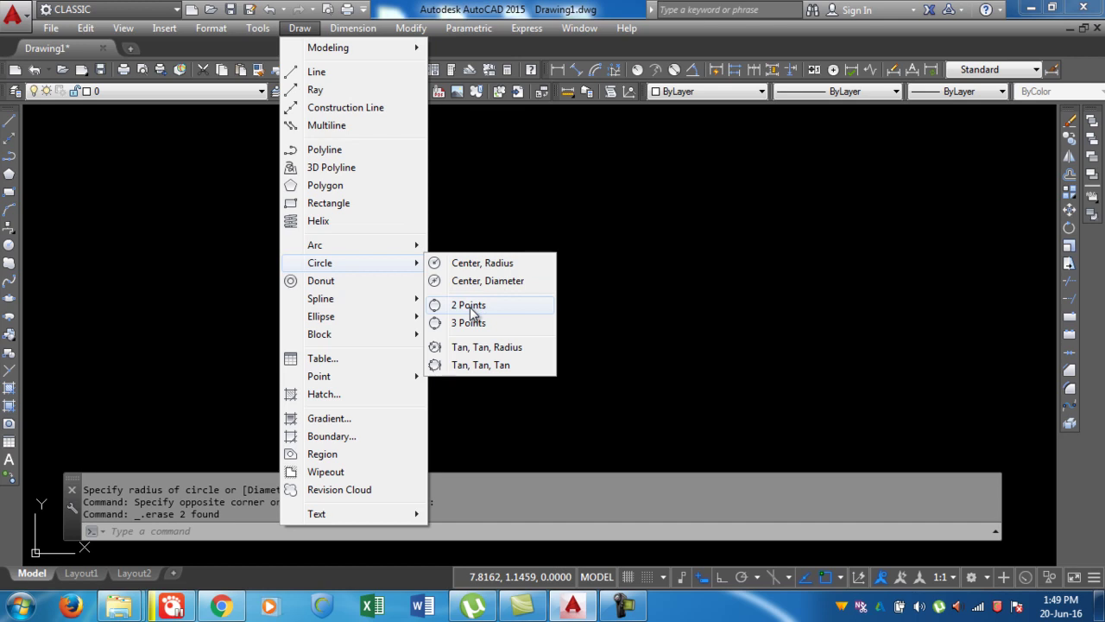
left_click(177, 313)
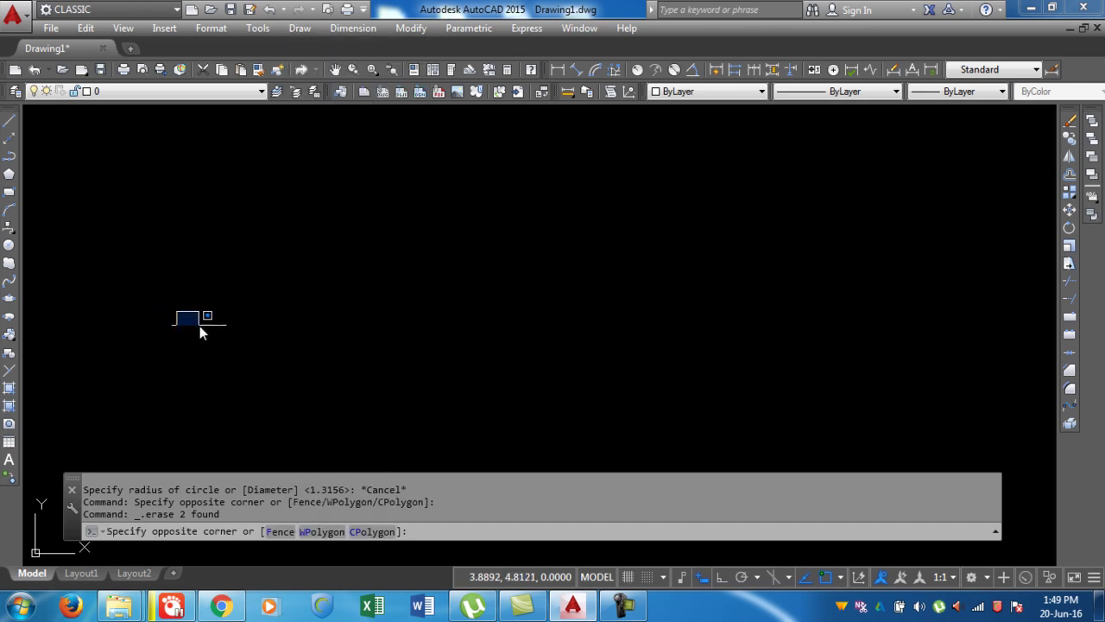
left_click(200, 328)
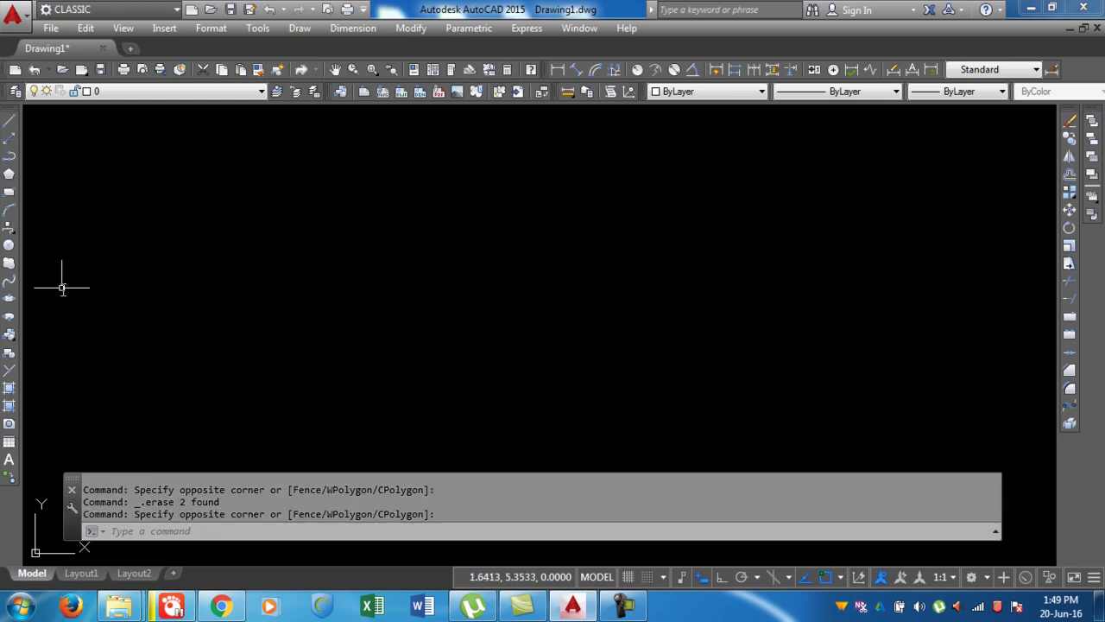
Place two point markers about 3.7 units apart on the same horizontal level in the empty drawing
left_click(8, 372)
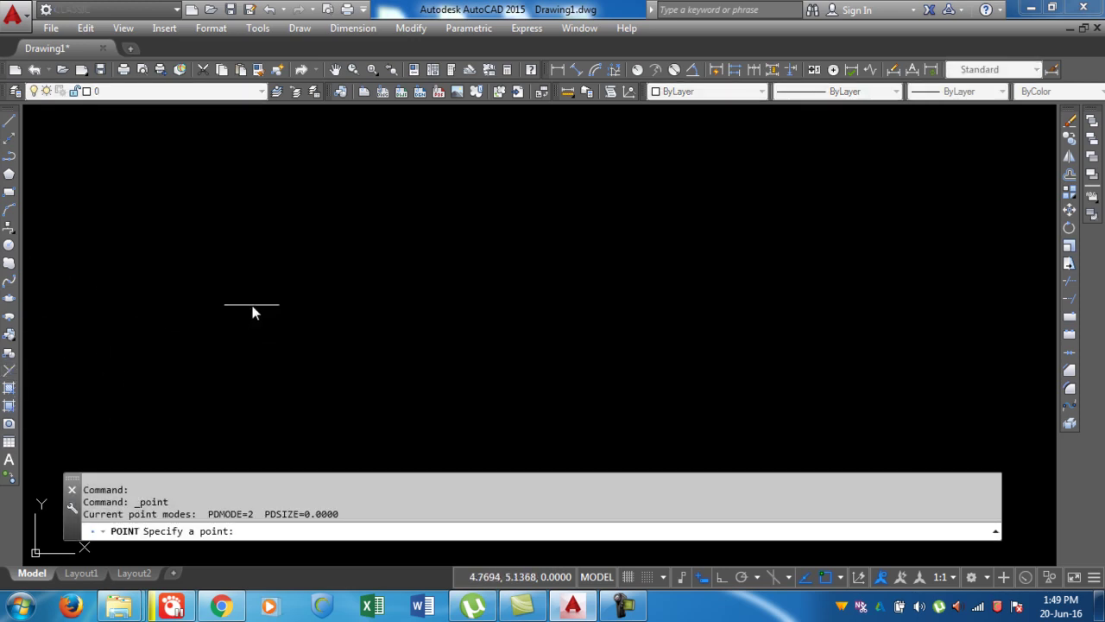
left_click(225, 247)
left_click(447, 246)
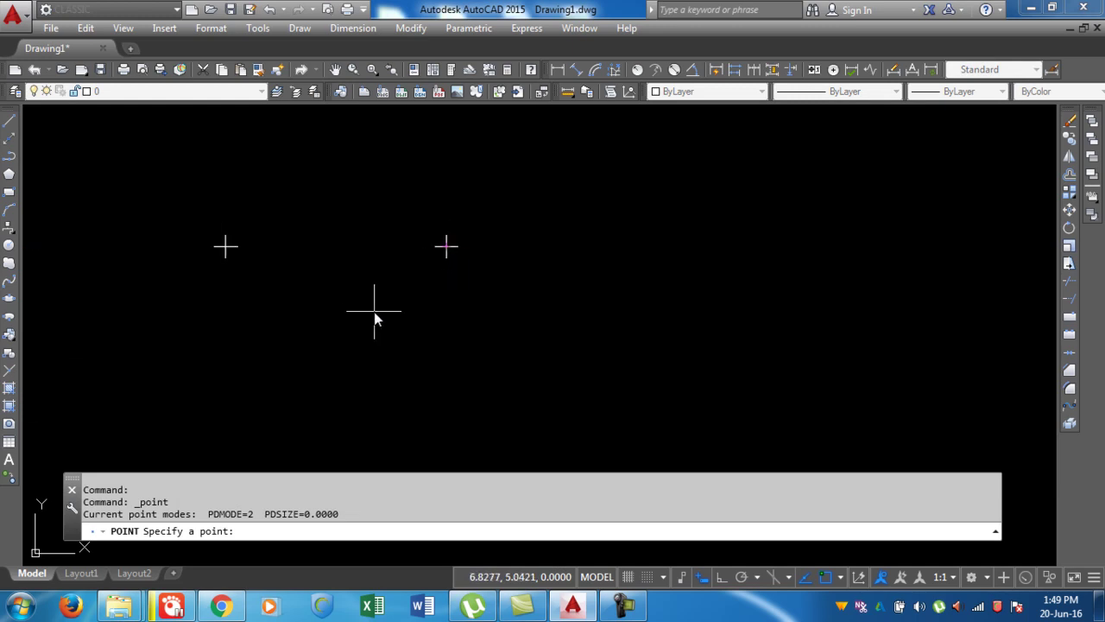
Draw a horizontal line below the two point markers with Ortho turned on
left_click(8, 120)
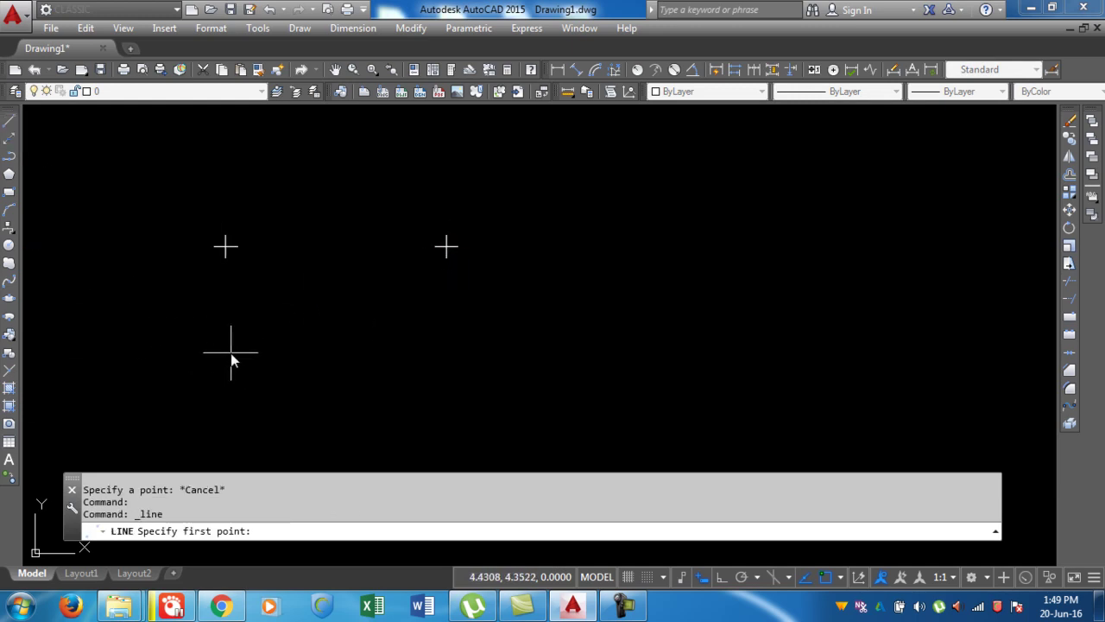
left_click(230, 351)
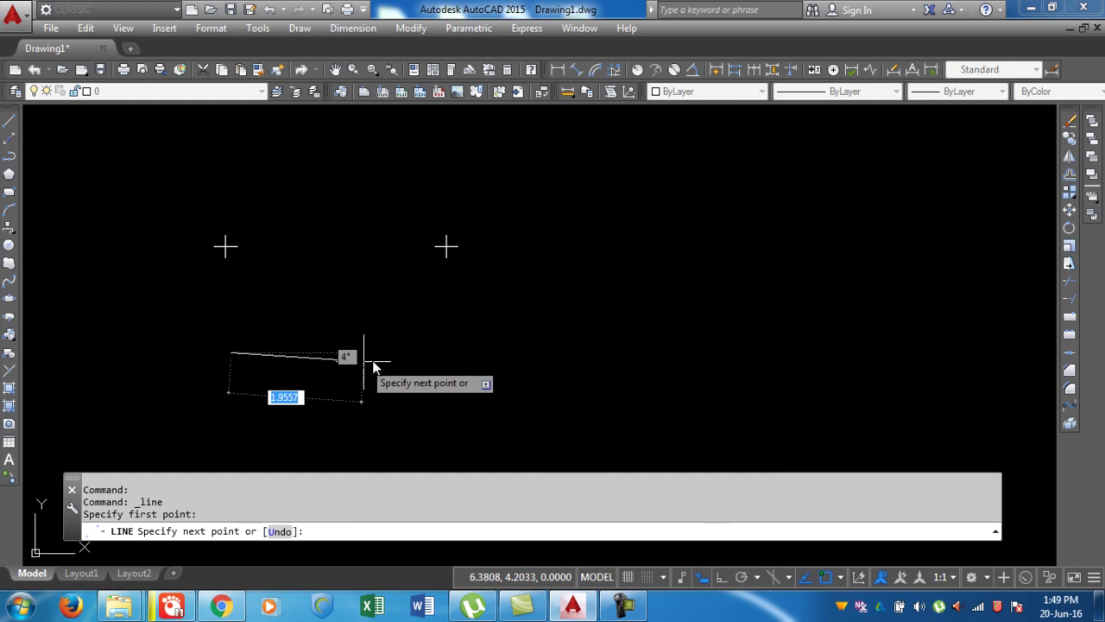
key("F8")
left_click(438, 351)
key("Return")
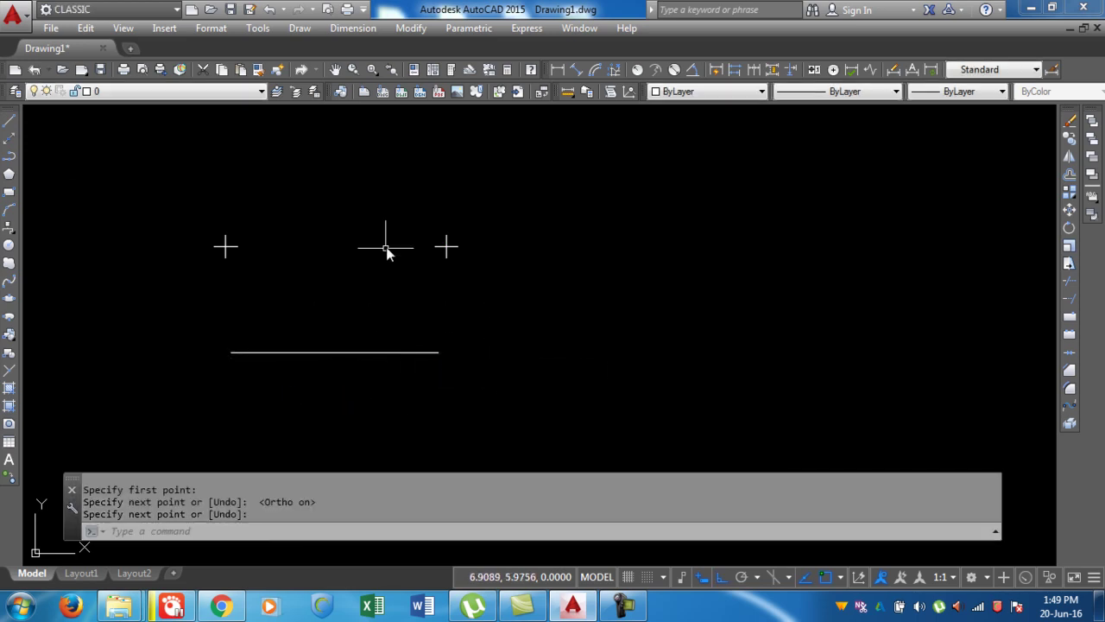
Erase the horizontal line below the two point markers
left_click(444, 378)
left_click(411, 349)
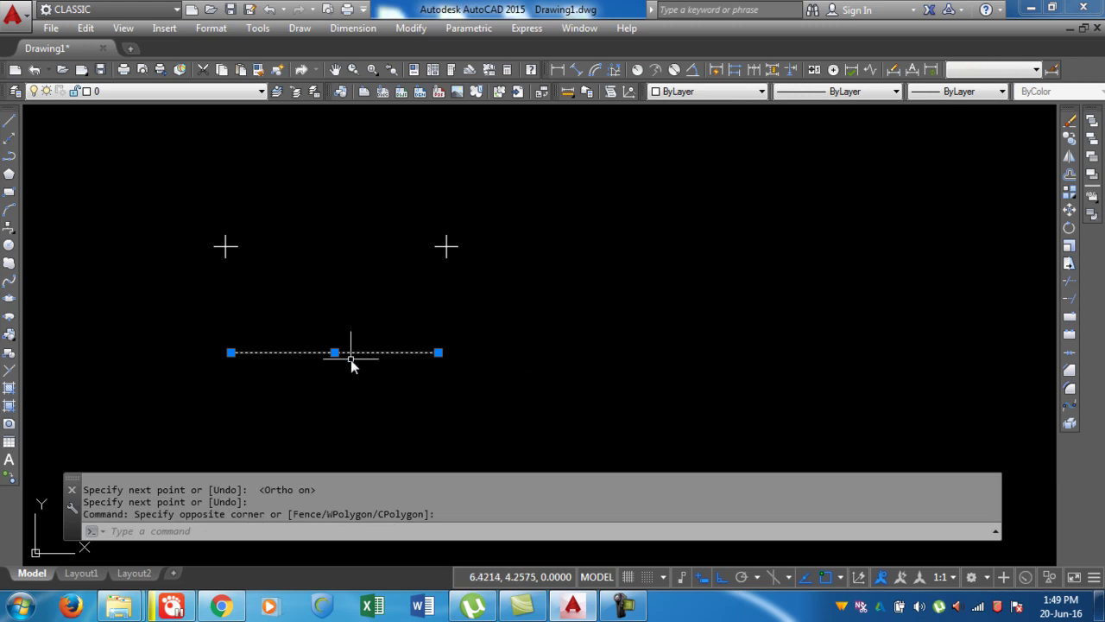
key("Delete")
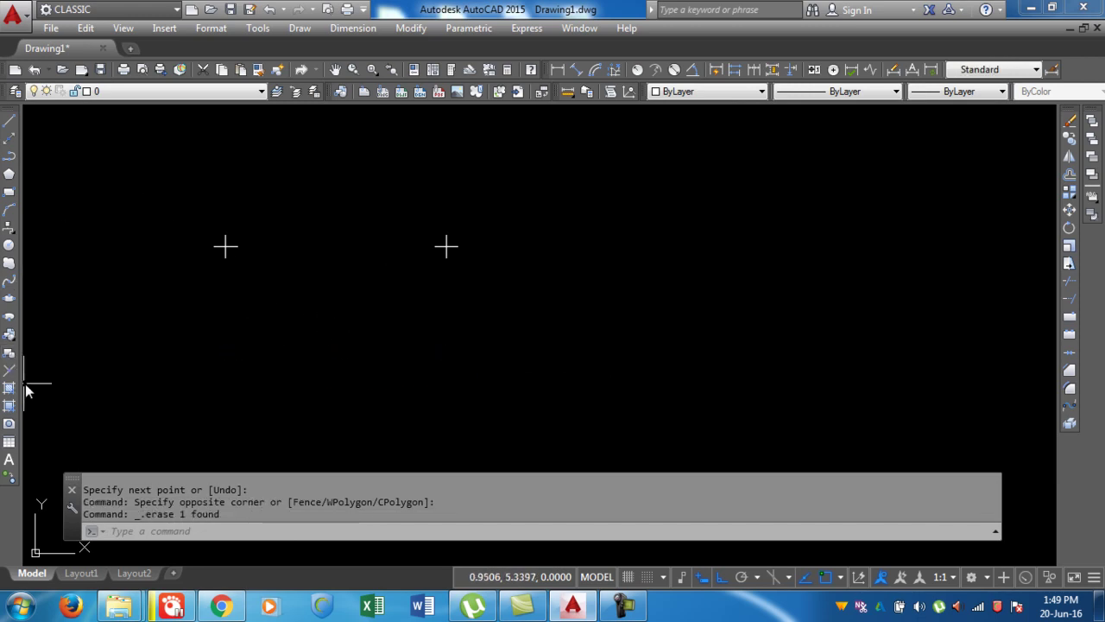
Draw a 2P circle using the two point markers as the ends of its diameter, about 3.7 units
left_click(197, 531)
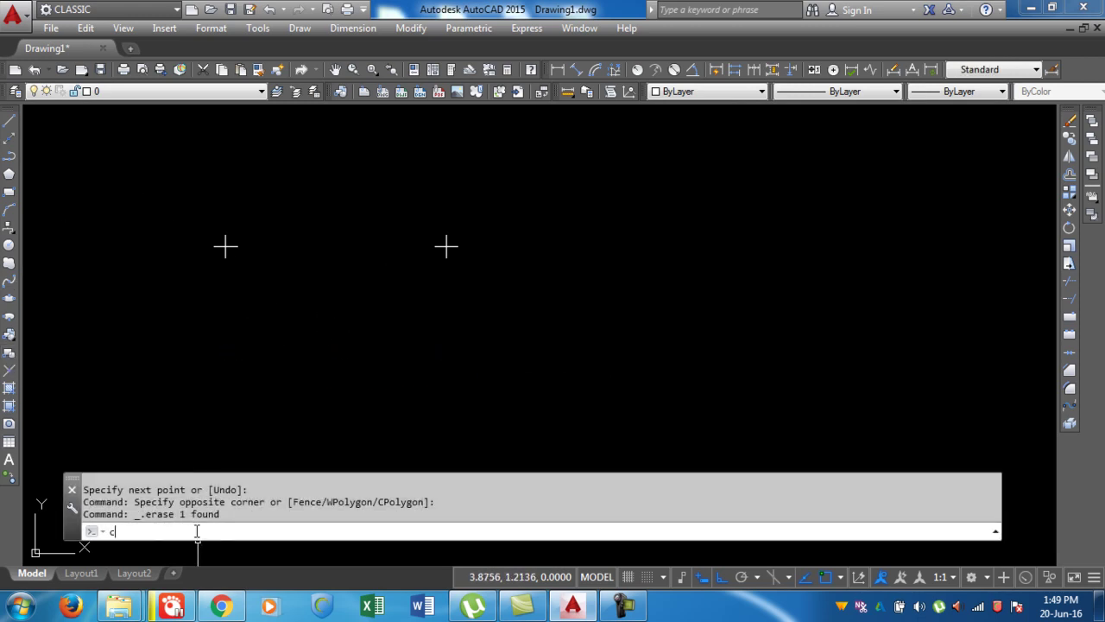
type("c")
key("Return")
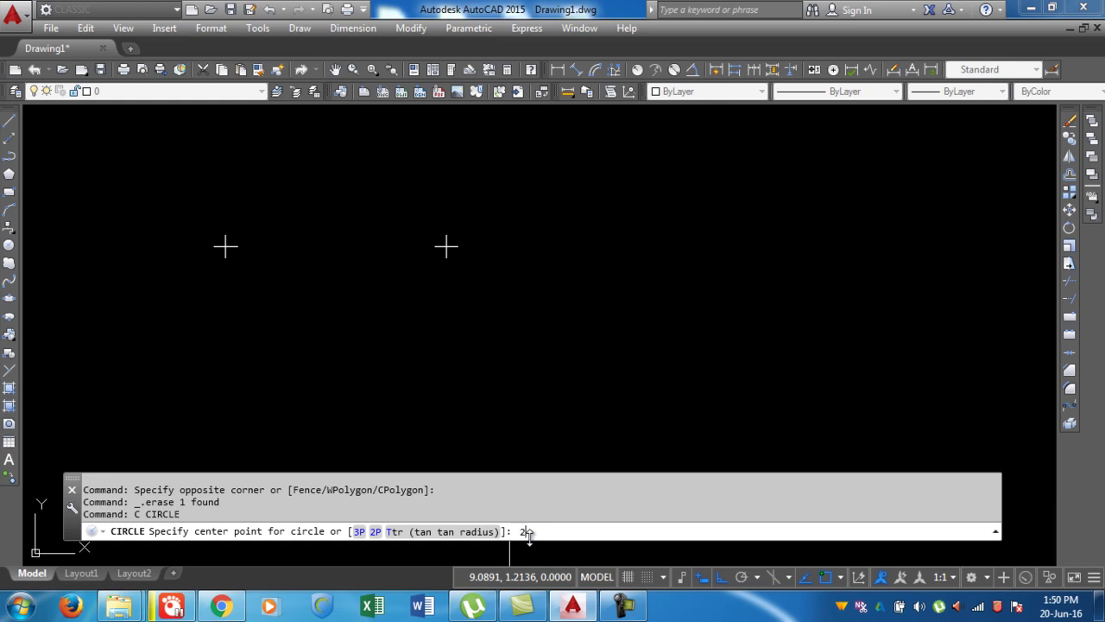
key("Return")
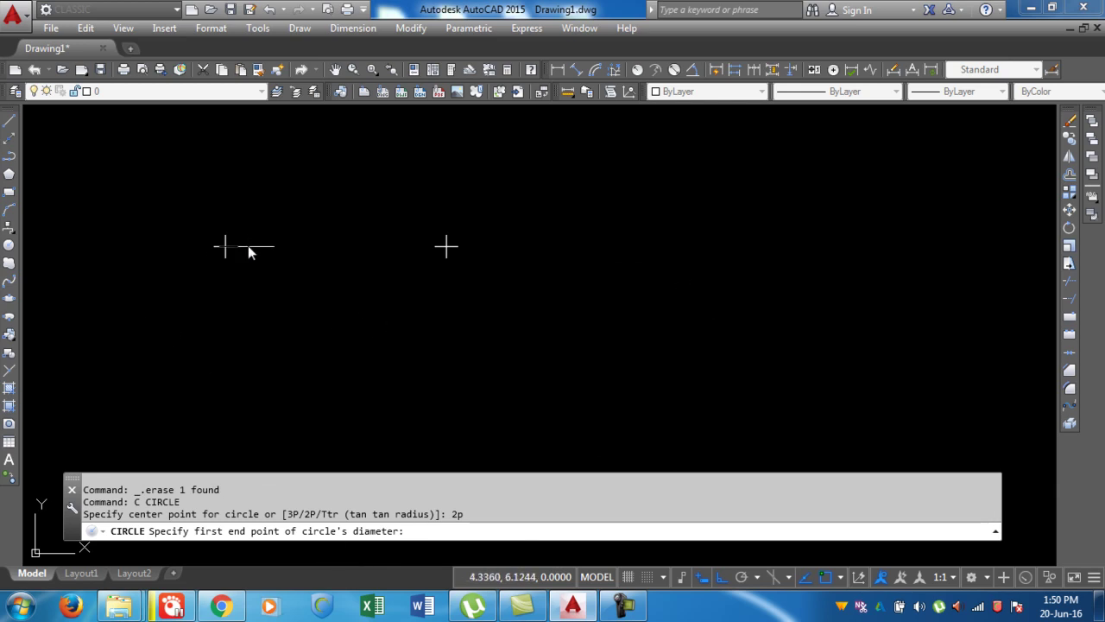
left_click(225, 246)
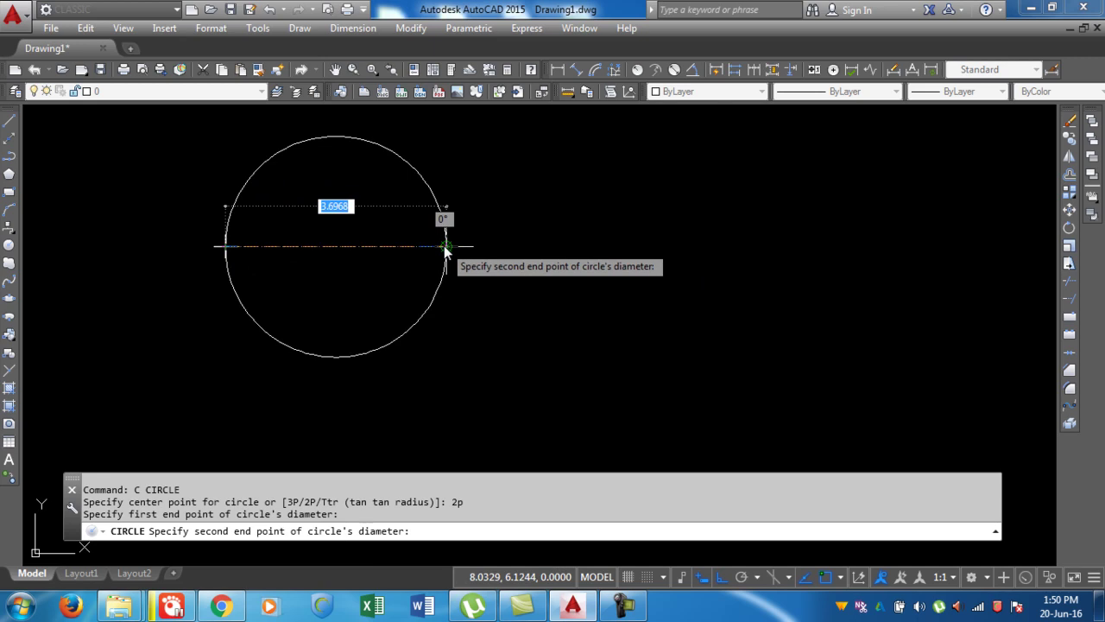
left_click(446, 247)
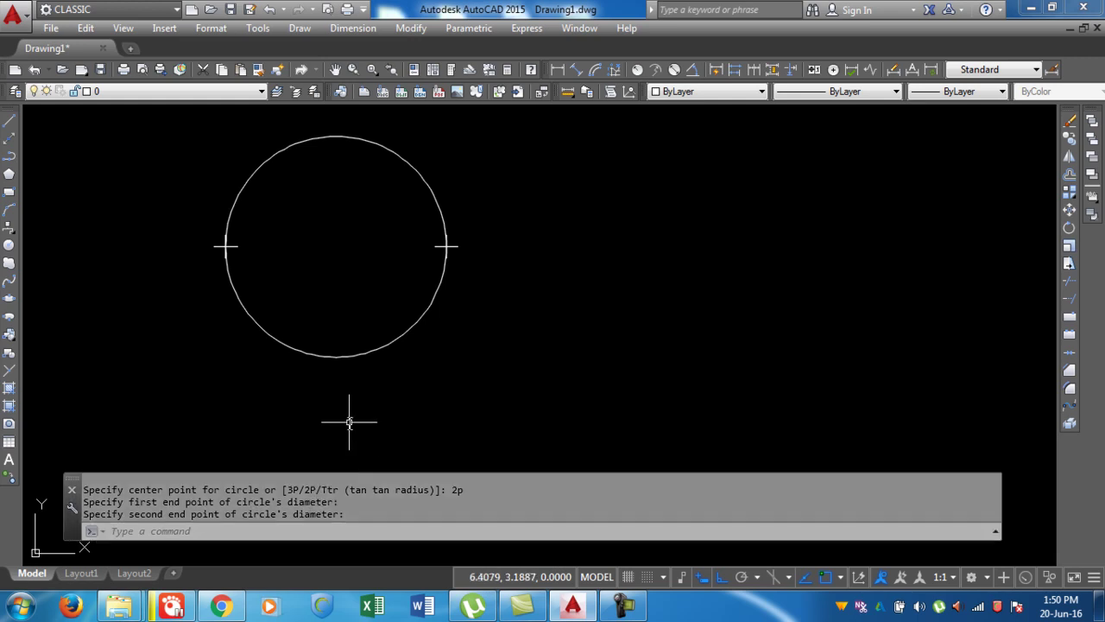
Place three point markers in a triangular arrangement to the right of the 2P circle
scroll(237, 311, "down", 4)
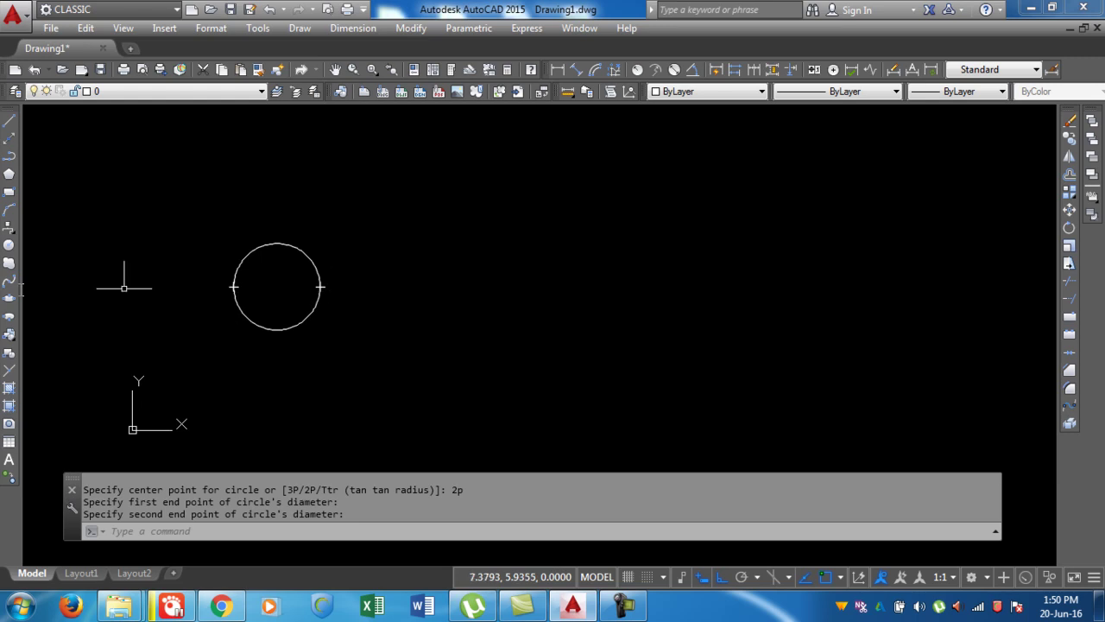
left_click(10, 372)
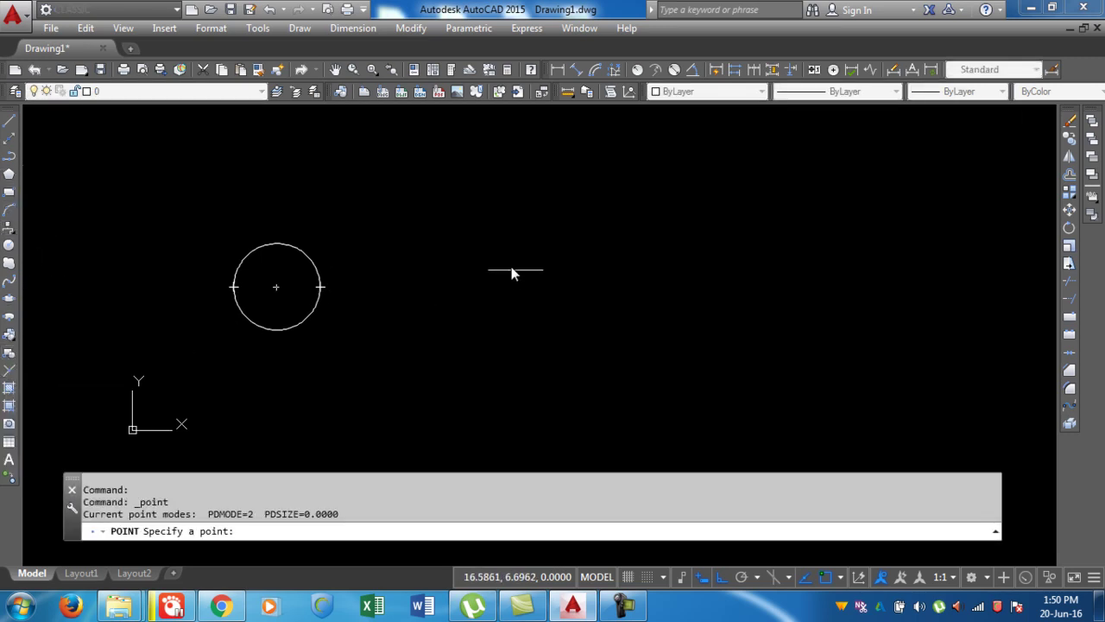
left_click(448, 217)
left_click(583, 233)
left_click(502, 315)
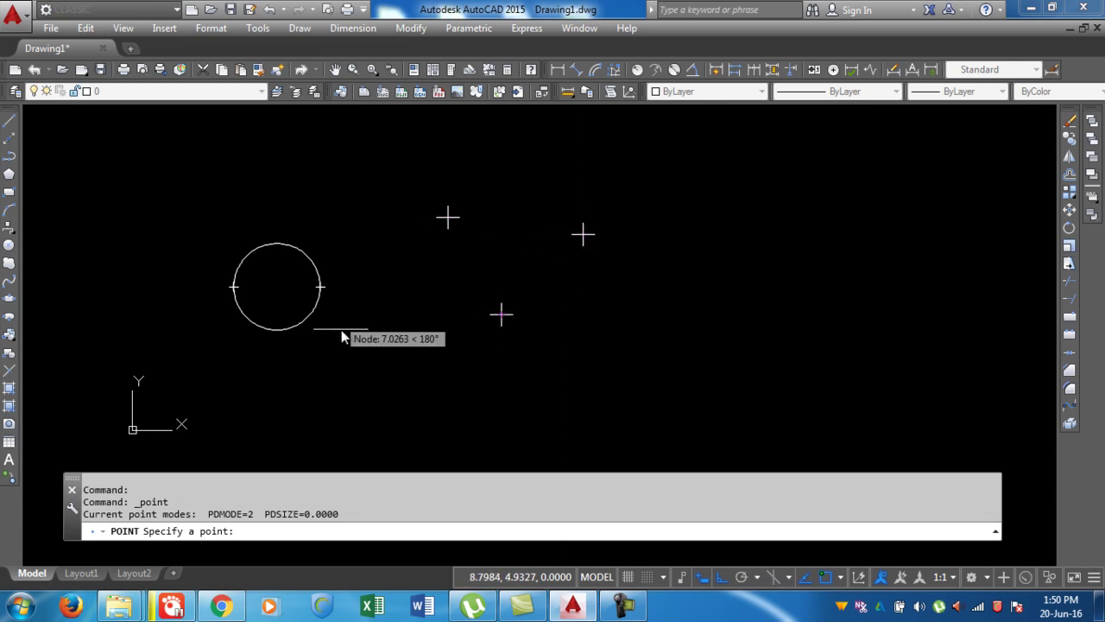
key("Escape")
Draw a 3P circle that passes through the three point markers beside the first circle
type("c")
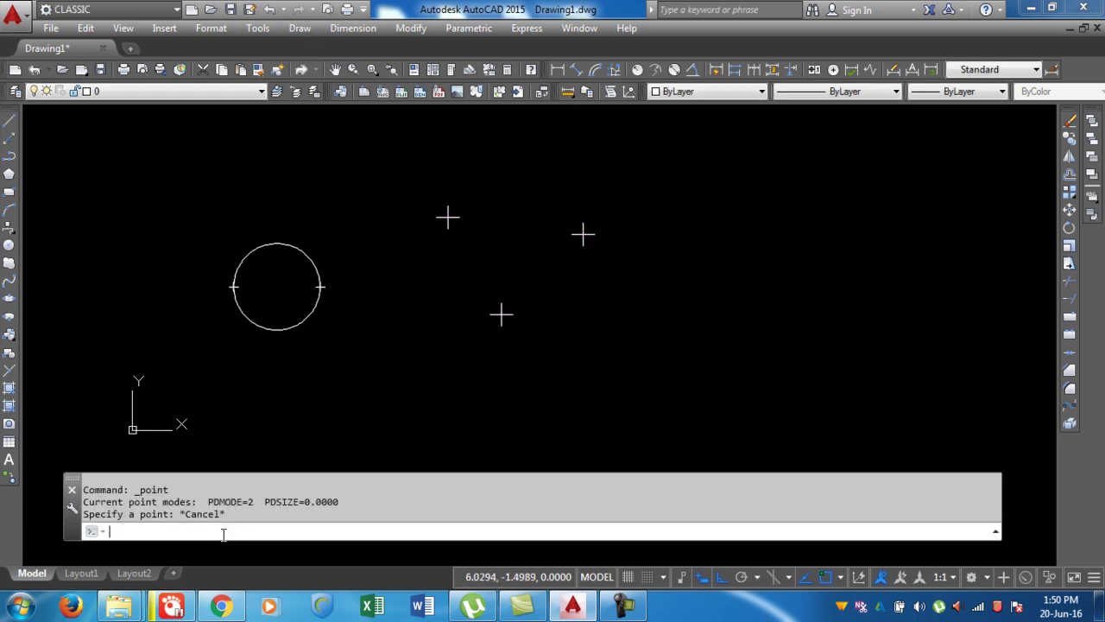
key("Return")
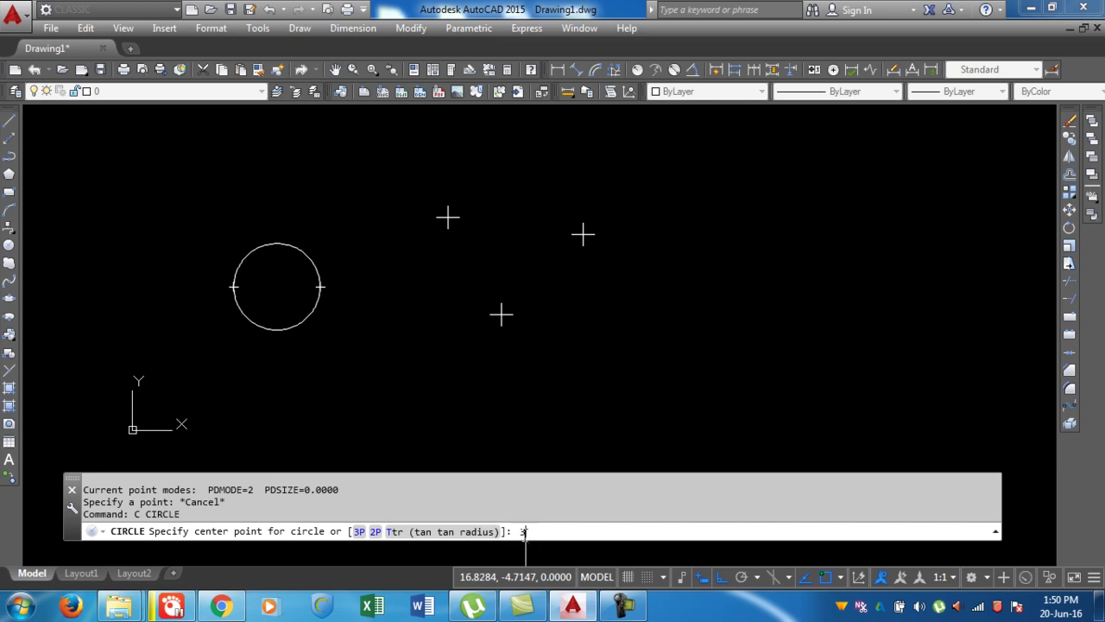
key("Return")
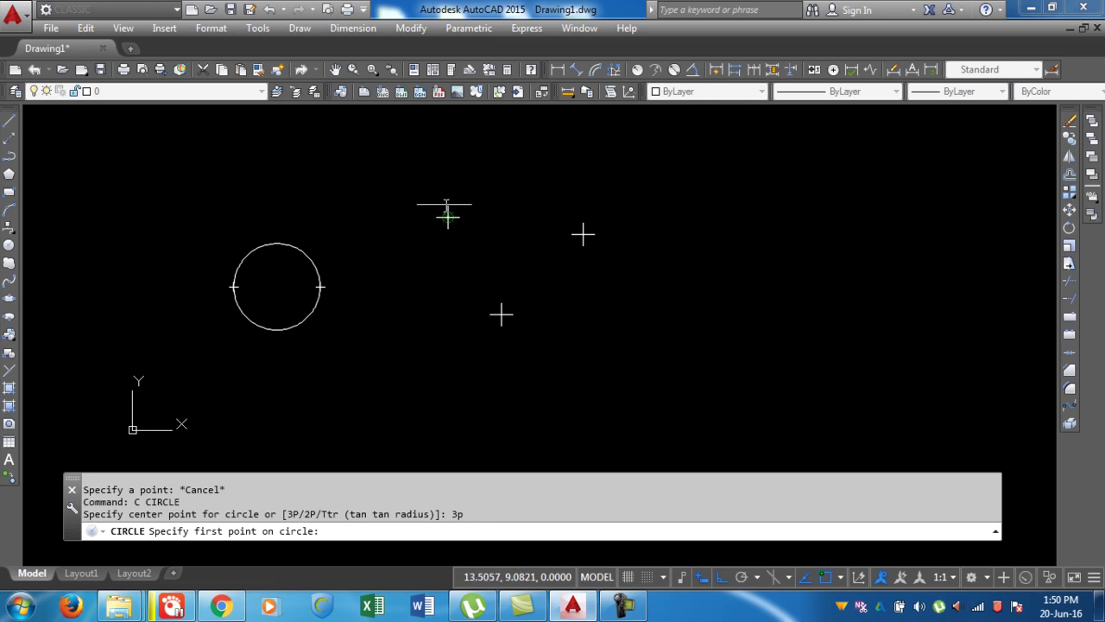
left_click(448, 217)
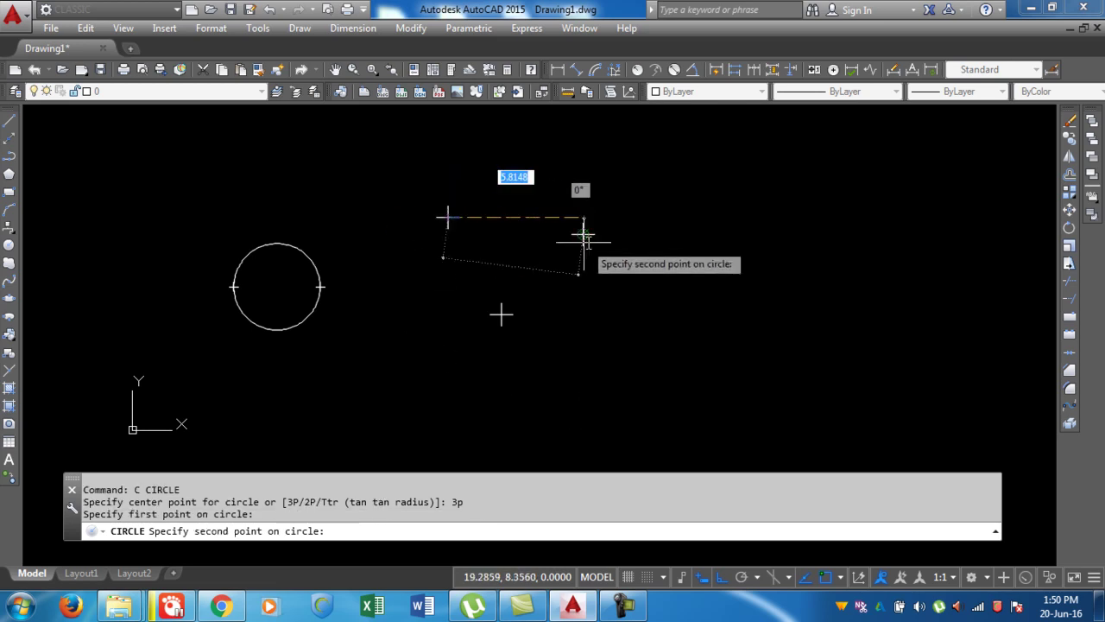
scroll(583, 235, "up", 8)
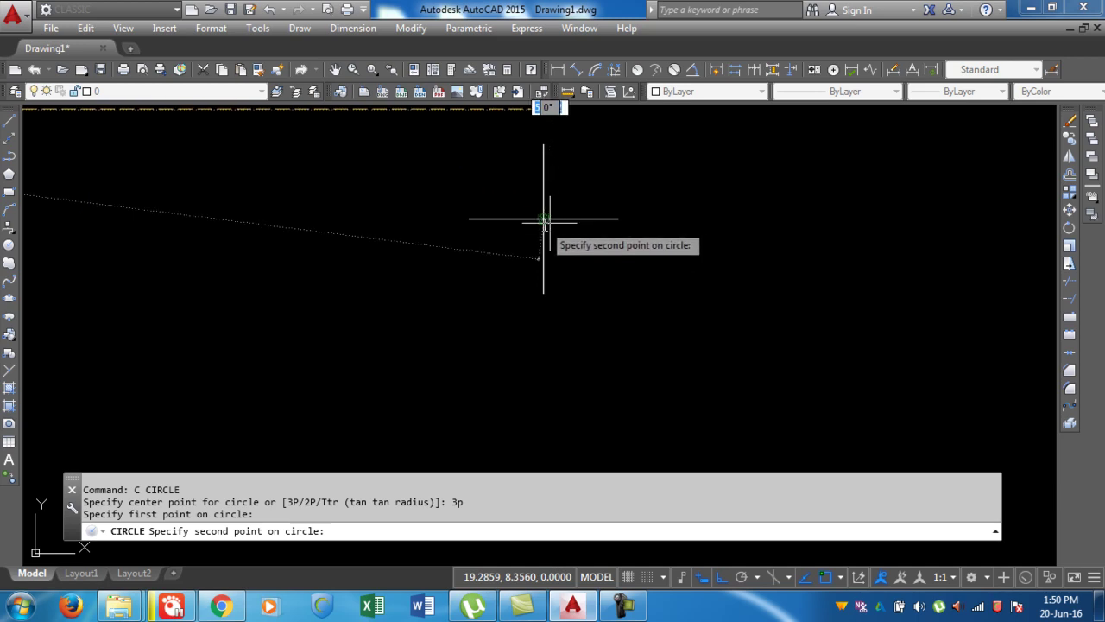
left_click(544, 222)
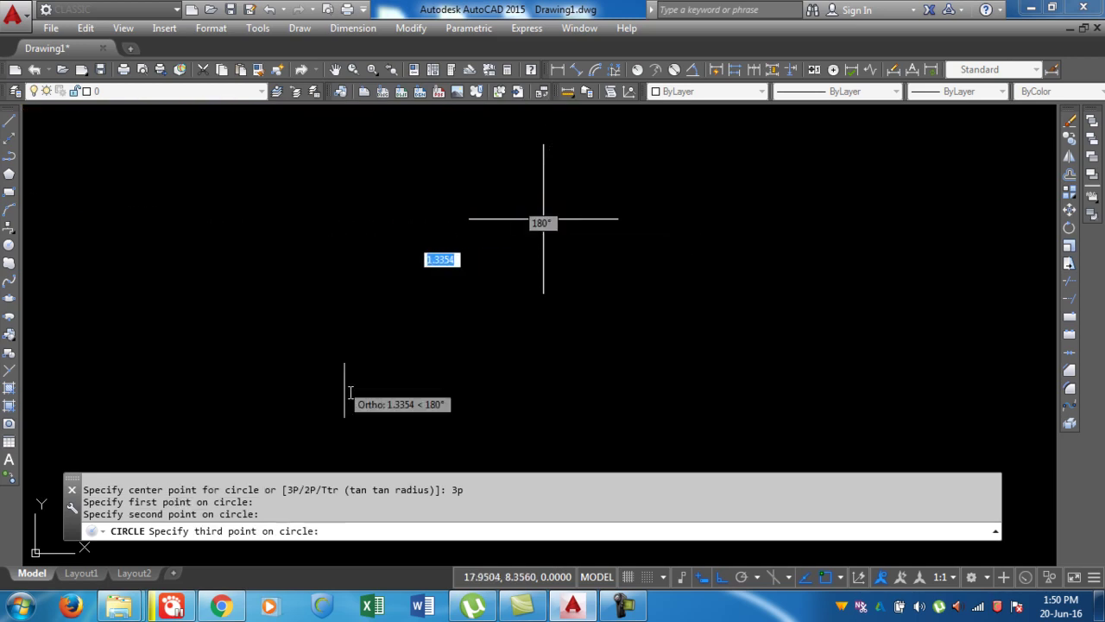
scroll(535, 276, "down", 3)
scroll(497, 307, "up", 3)
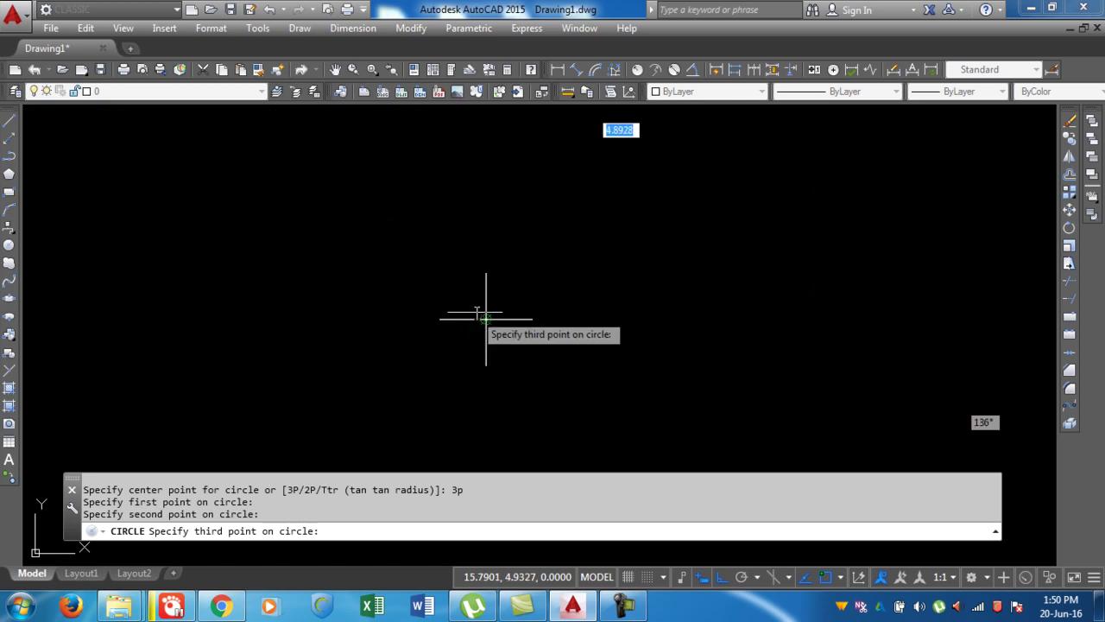
left_click(486, 319)
scroll(508, 319, "down", 5)
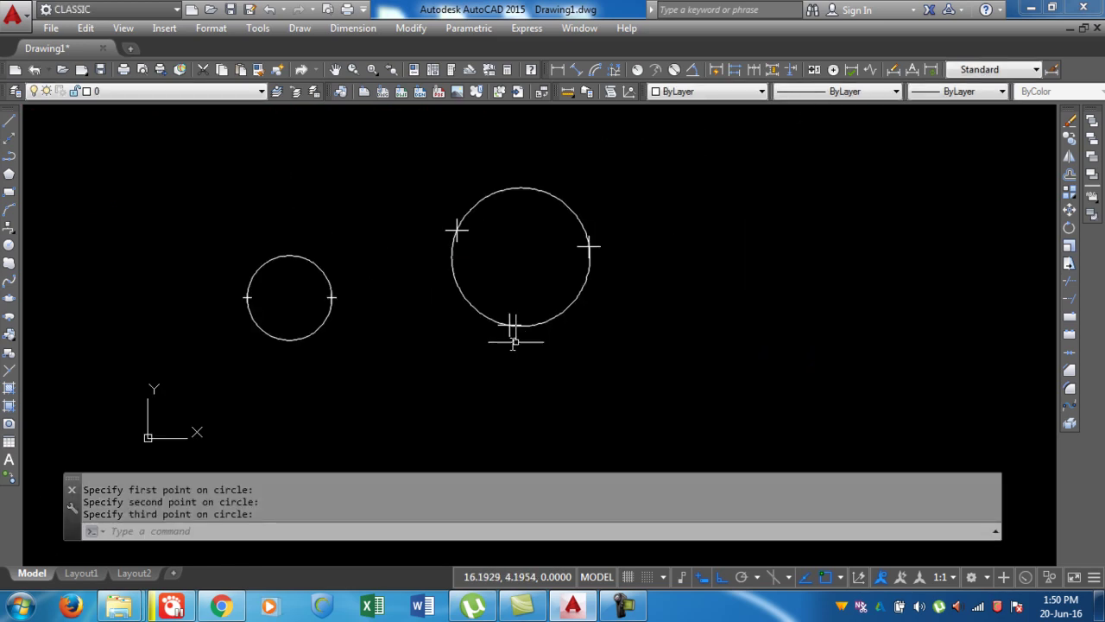
Draw three small Center, Radius circles in a triangle right of the 3P circle, the first two with radii about 0.32 and 0.42
middle_click_drag(429, 368, 268, 340)
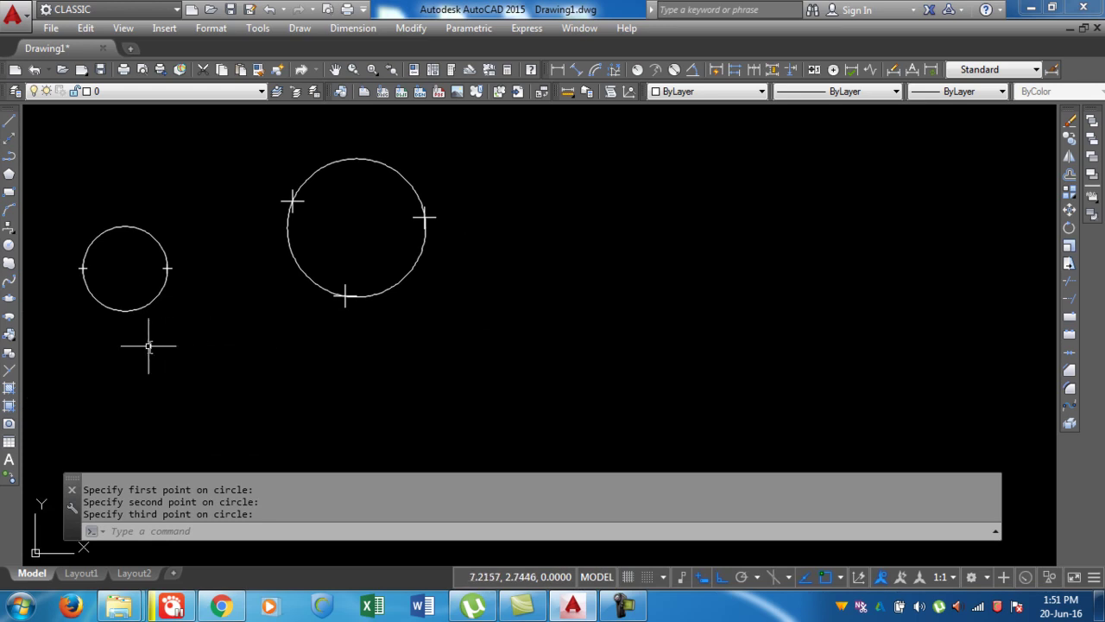
type("c")
key("Return")
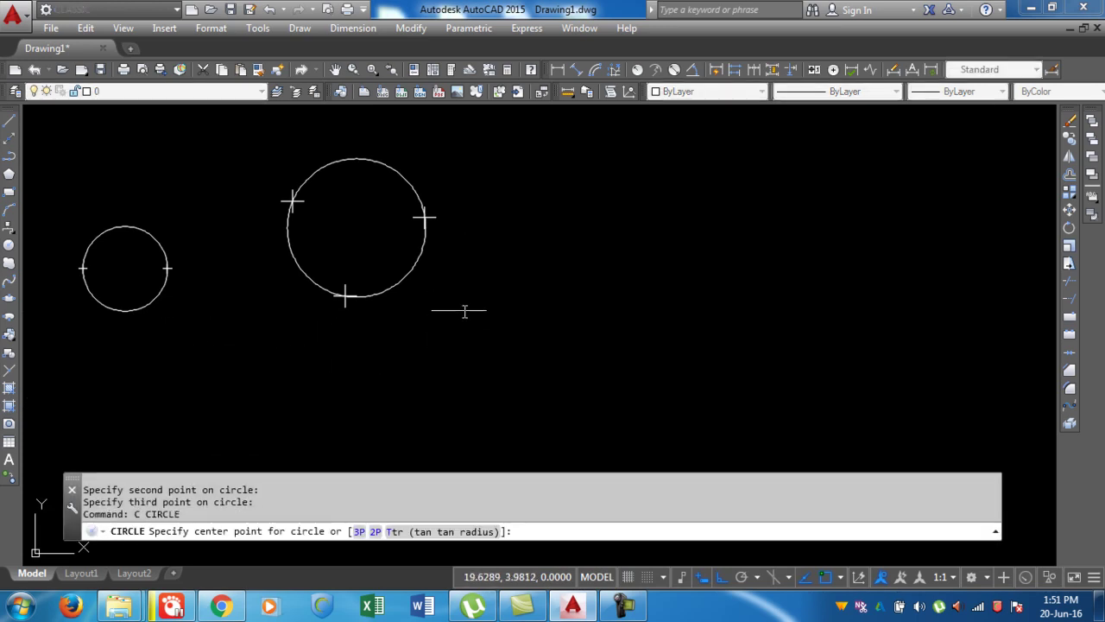
left_click(564, 214)
left_click(566, 214)
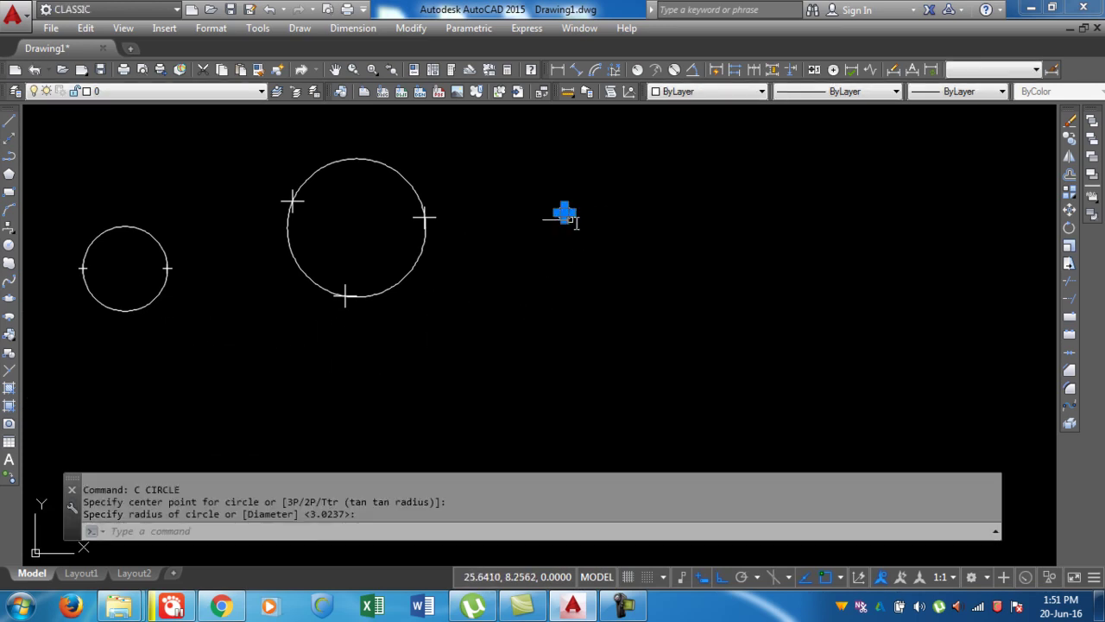
key("Escape")
key("Return")
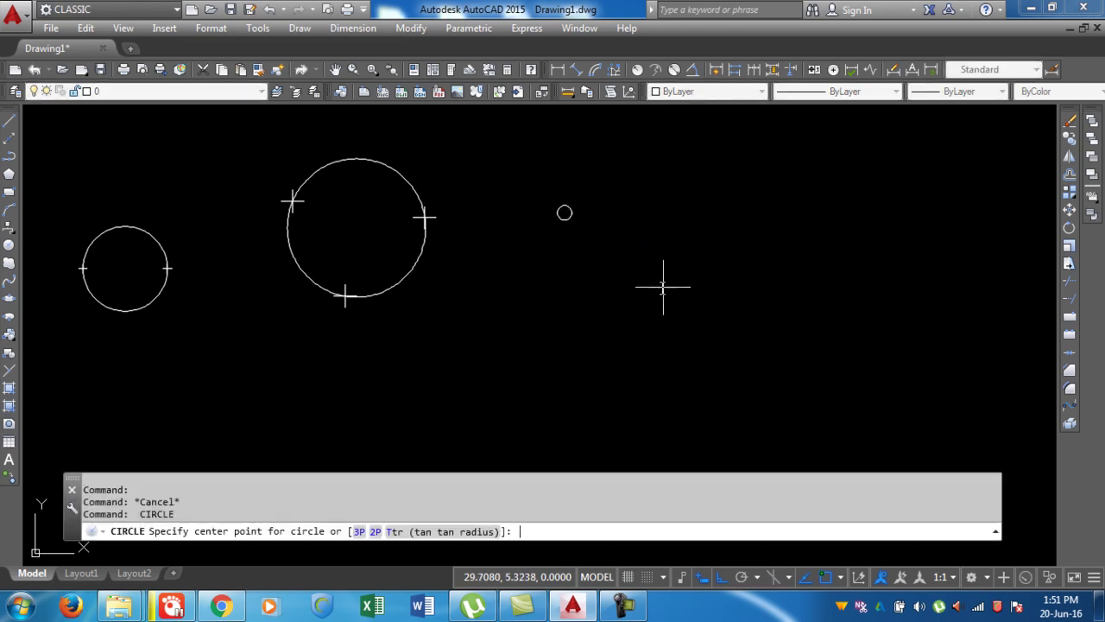
left_click(621, 321)
left_click(621, 332)
key("Return")
left_click(698, 219)
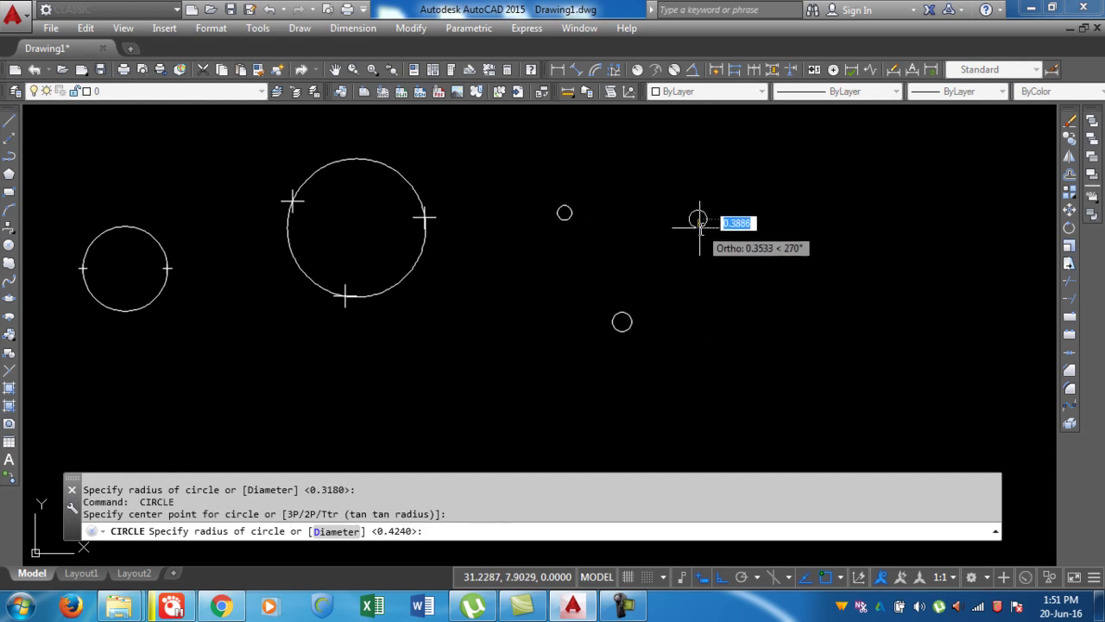
left_click(699, 231)
Draw a 3P circle through the right edge of the upper-left small circle, the left edge of the upper-right one and the top of the lower one
left_click(212, 530)
type("c")
key("Return")
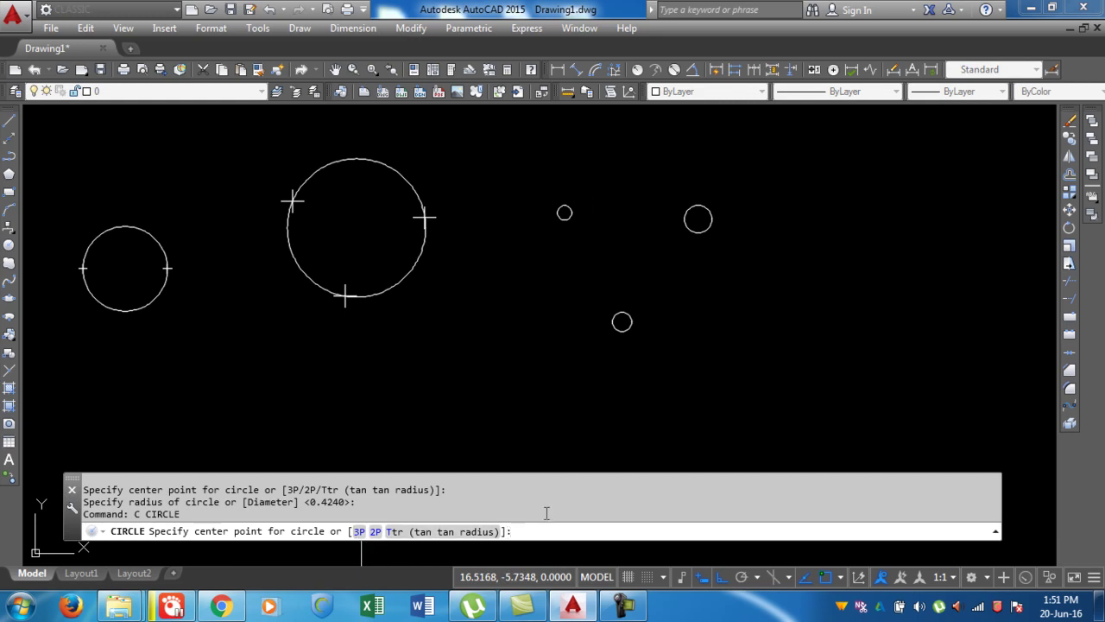
type("3p")
key("Return")
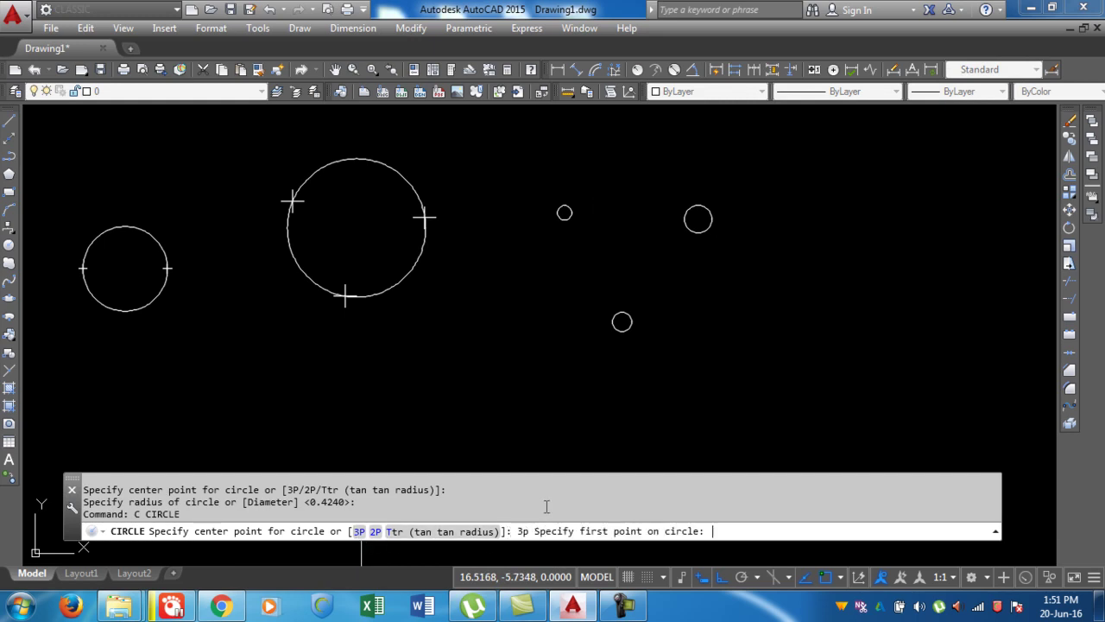
scroll(679, 122, "down", 5)
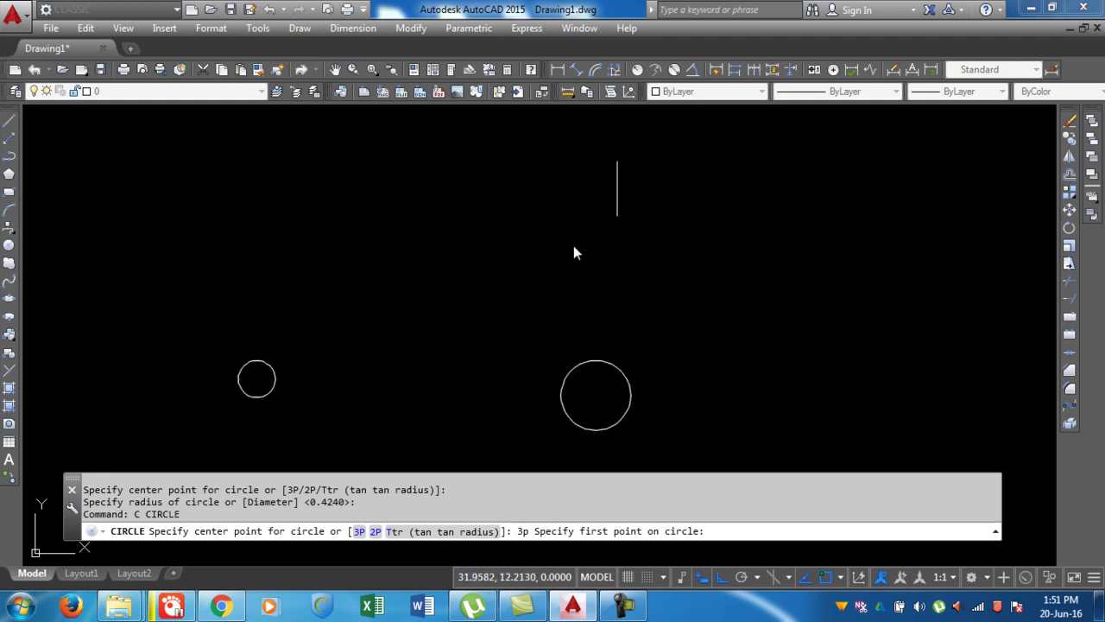
middle_click_drag(439, 328, 493, 145)
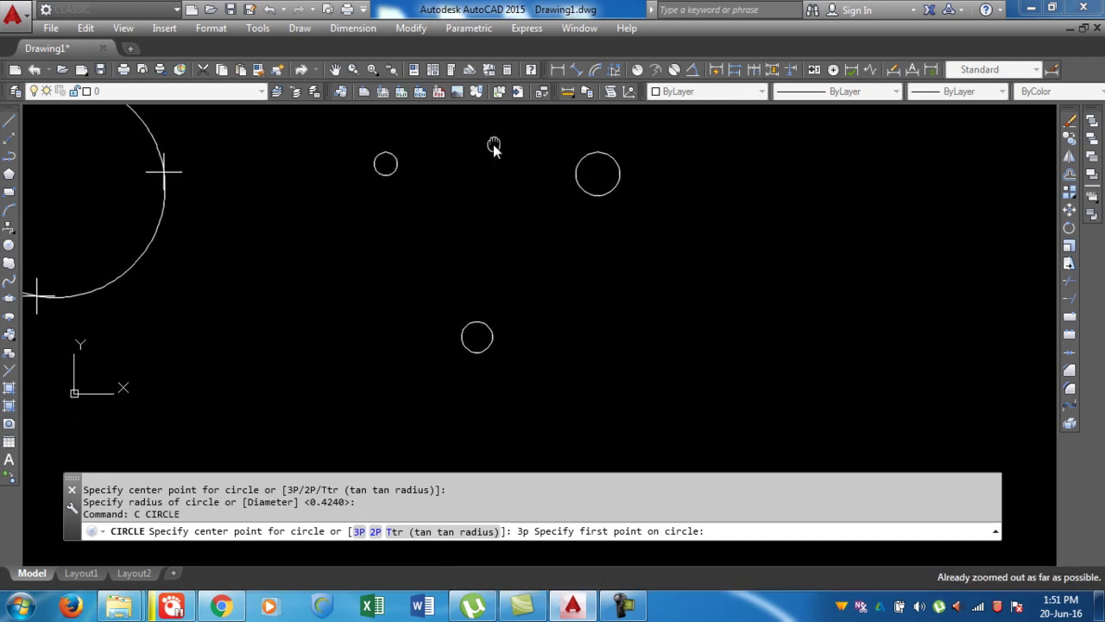
left_click(397, 162)
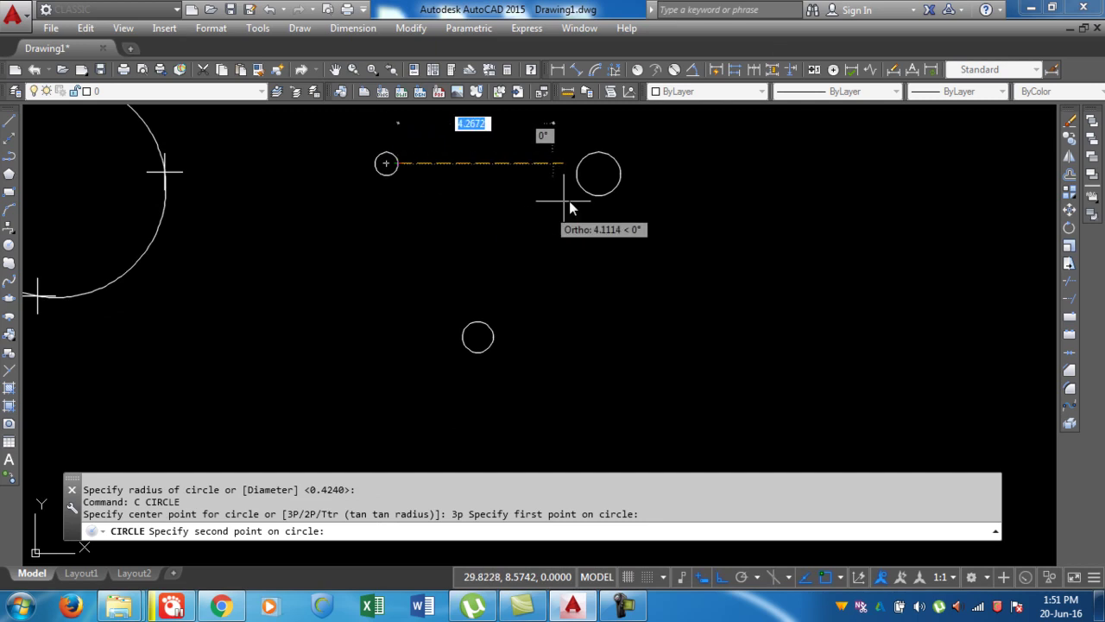
scroll(583, 173, "up", 4)
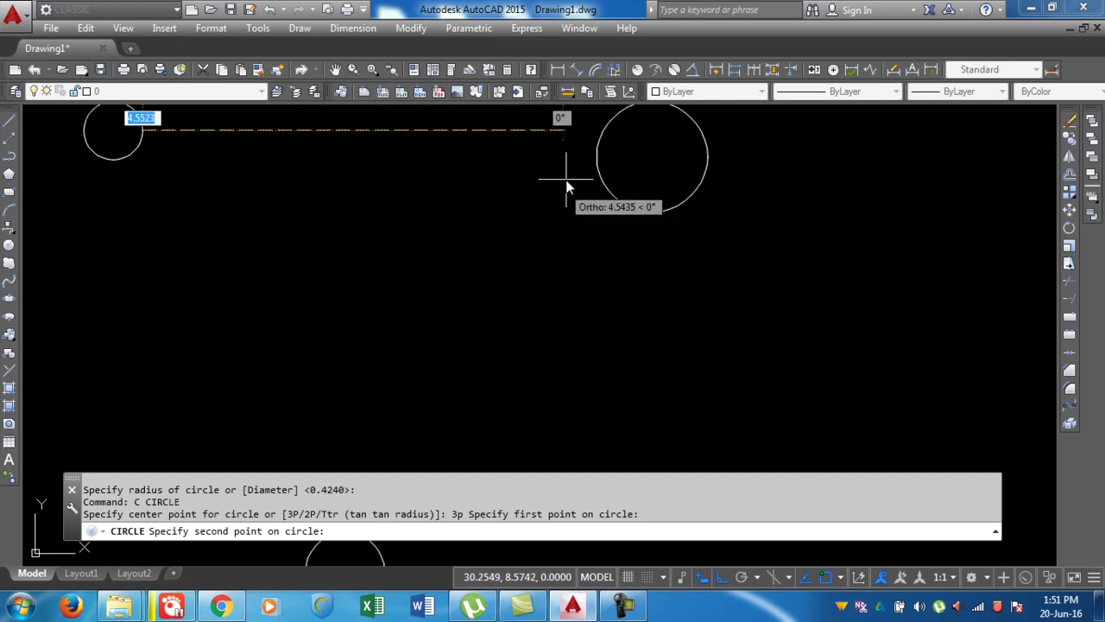
left_click(598, 157)
scroll(566, 229, "down", 2)
scroll(419, 440, "up", 5)
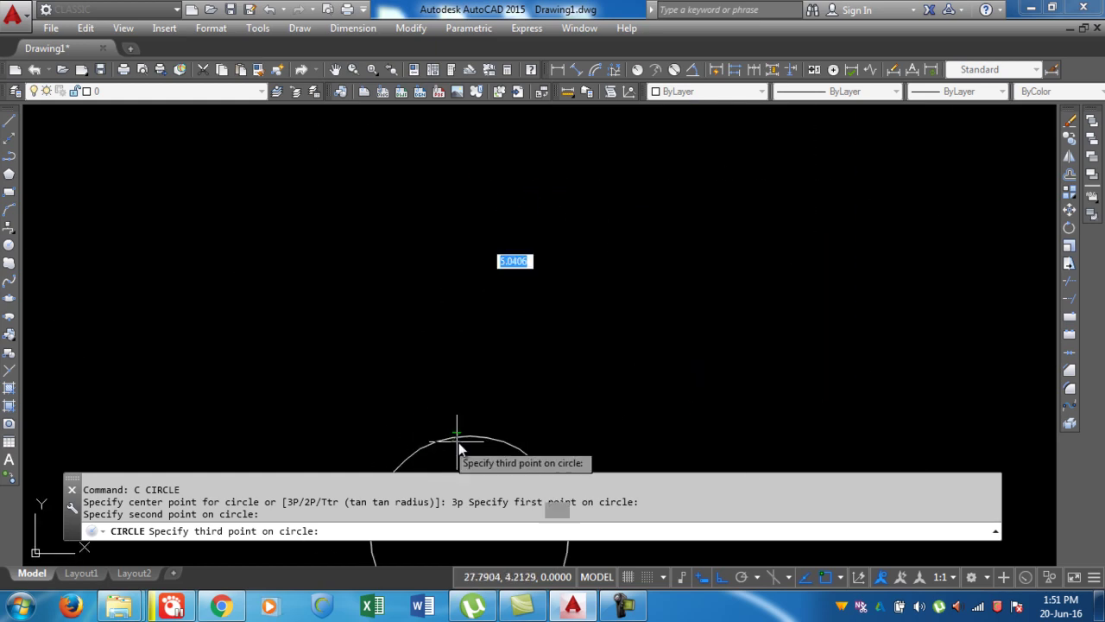
left_click(466, 436)
scroll(486, 348, "down", 5)
Examine closely where the new 3P circle meets each of the three small circles
mouse_move(380, 259)
middle_mouse_down()
mouse_move(399, 313)
mouse_move(399, 285)
mouse_move(433, 352)
middle_mouse_up()
scroll(370, 205, "up", 3)
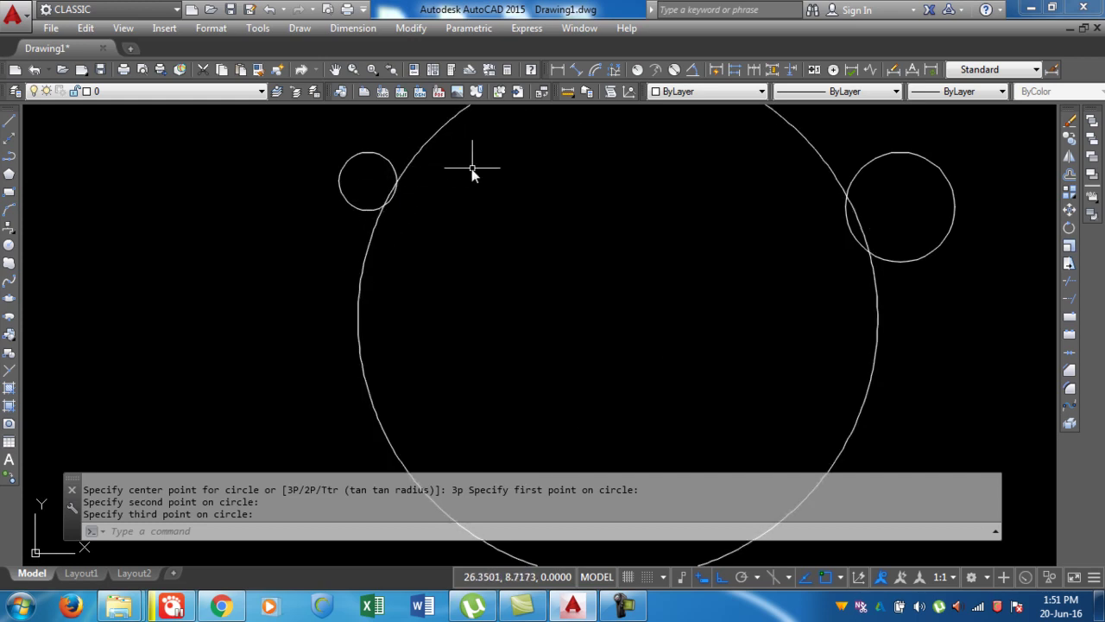
scroll(621, 276, "down", 4)
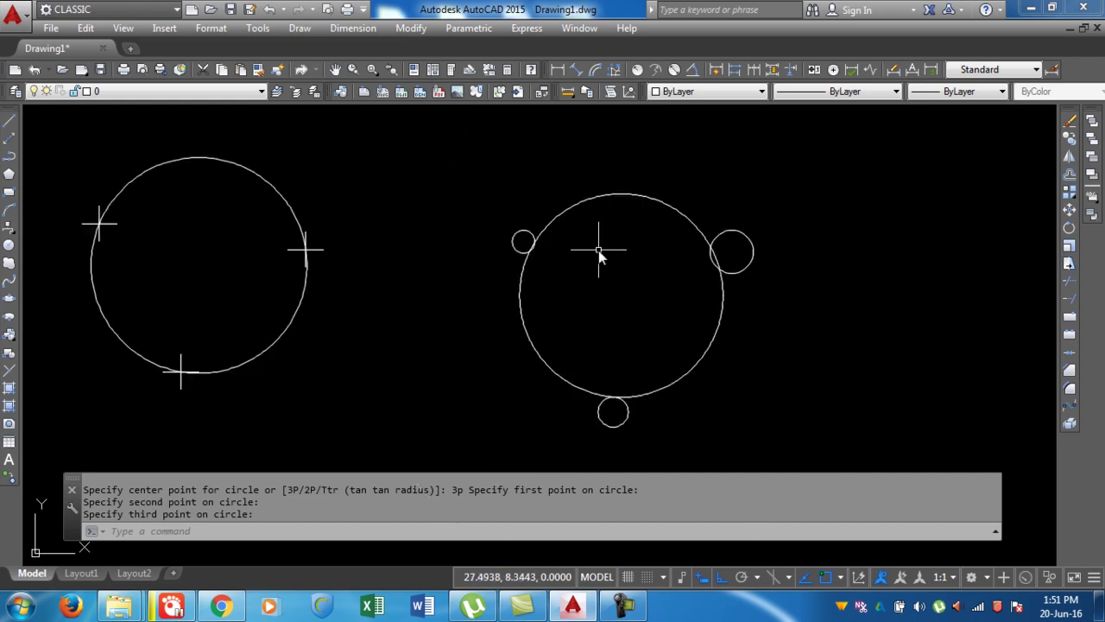
scroll(551, 244, "up", 3)
scroll(549, 247, "up", 5)
scroll(492, 216, "down", 6)
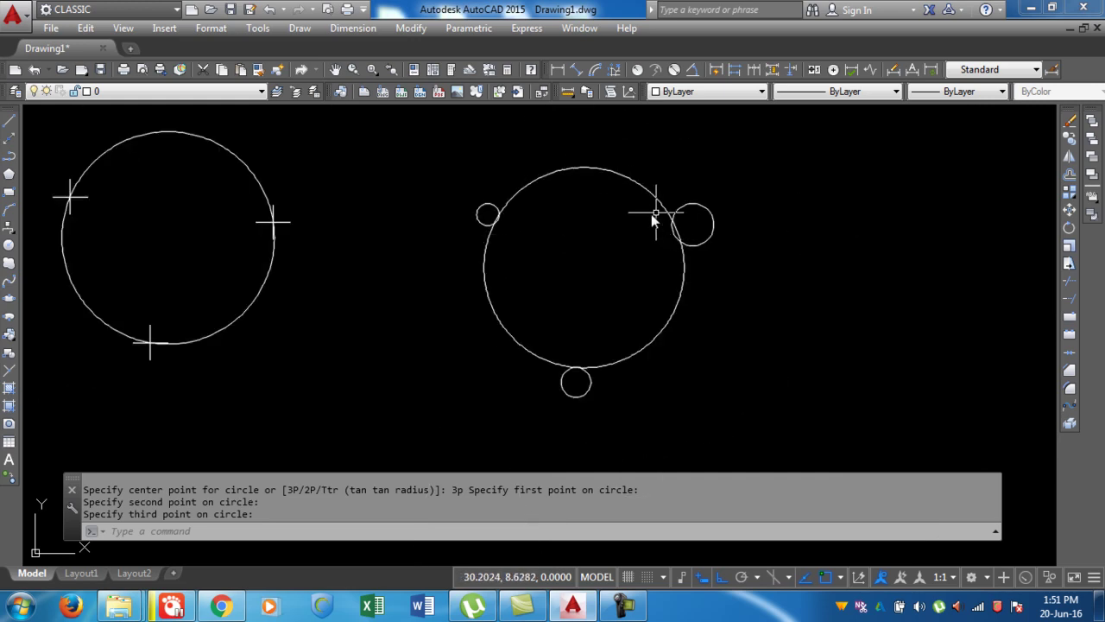
scroll(500, 231, "up", 4)
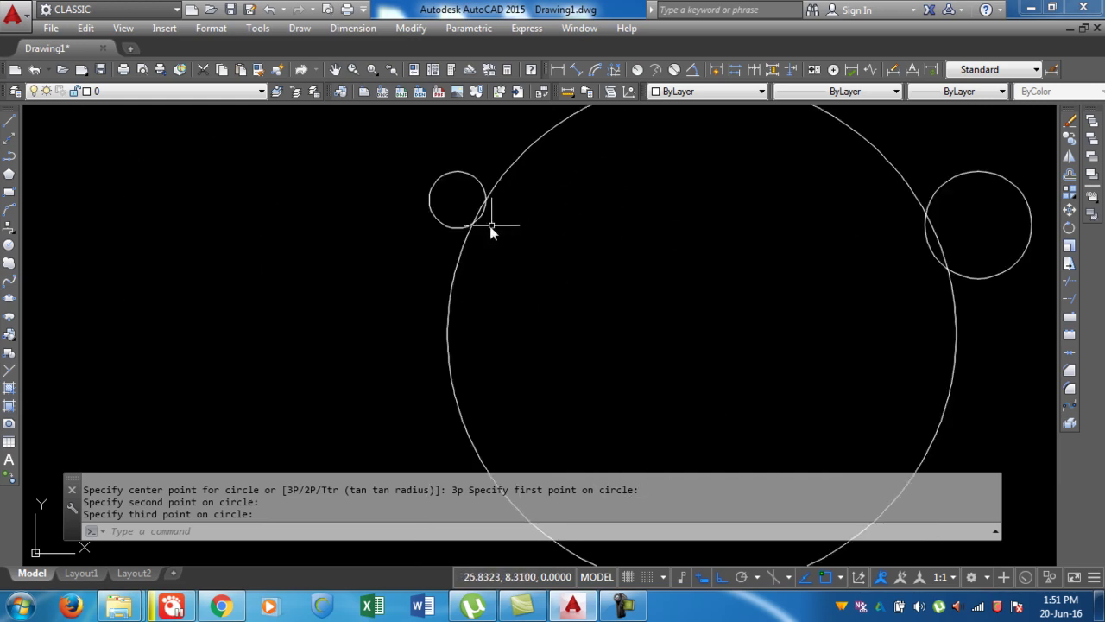
scroll(484, 211, "down", 4)
middle_click_drag(513, 367, 328, 346)
left_click_drag(464, 249, 308, 323)
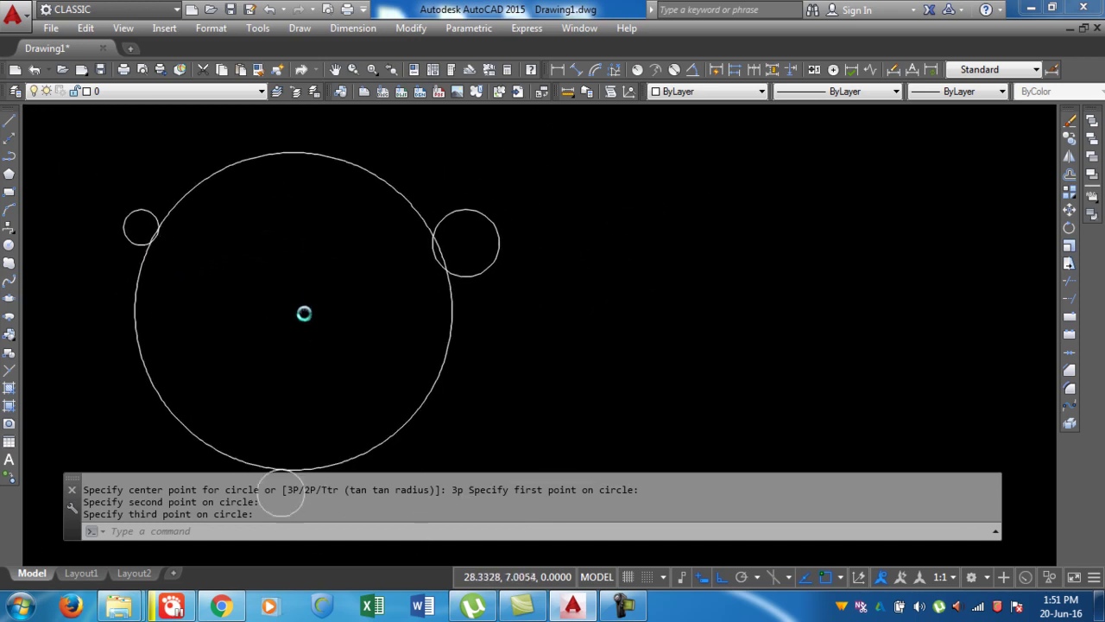
middle_click_drag(308, 323, 299, 276)
scroll(471, 260, "down", 3)
mouse_move(368, 405)
middle_mouse_down()
mouse_move(368, 363)
mouse_move(394, 357)
middle_mouse_up()
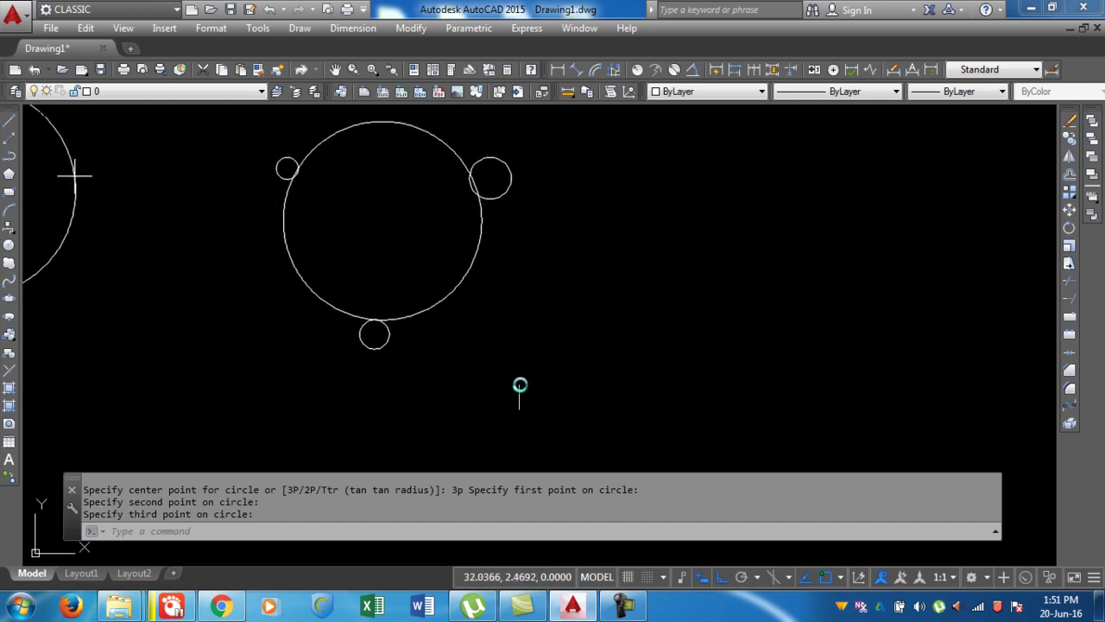
Copy the large circle with its three small circles to the right, using its center as base point, and erase the copied large circle
double_click(663, 431)
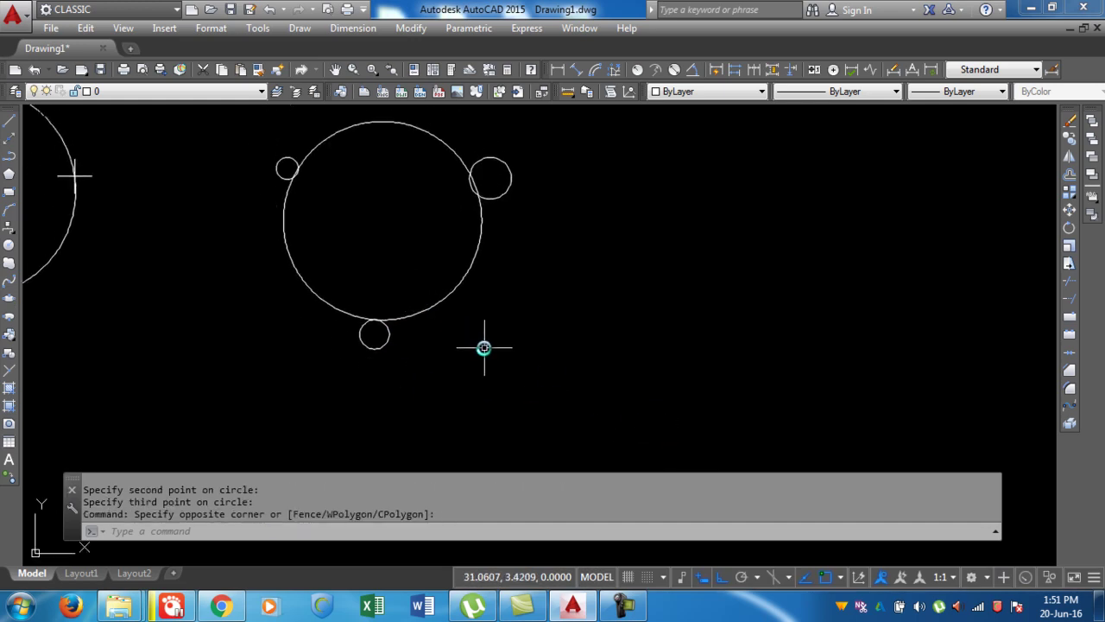
key("Escape")
left_click(627, 386)
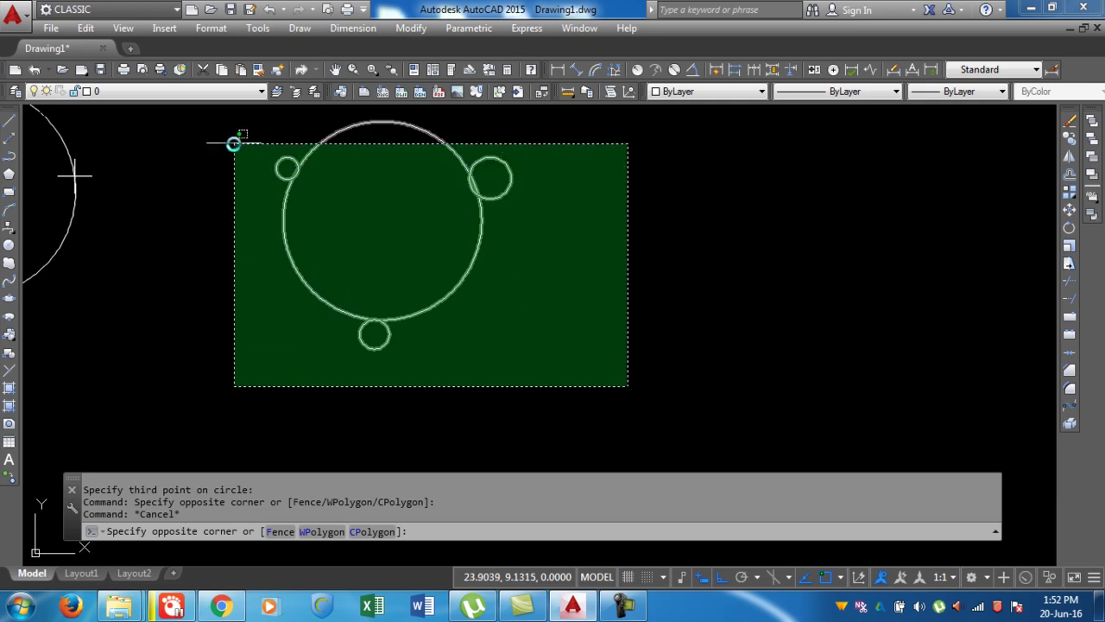
left_click(236, 114)
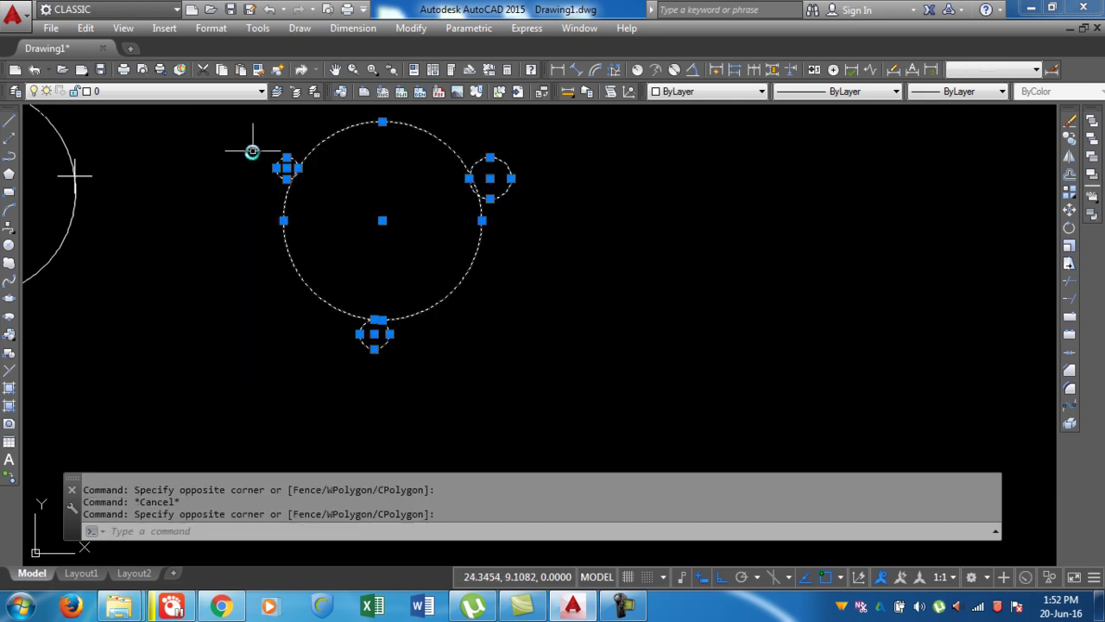
type("co")
key("Return")
left_click(382, 217)
left_click(719, 329)
key("Escape")
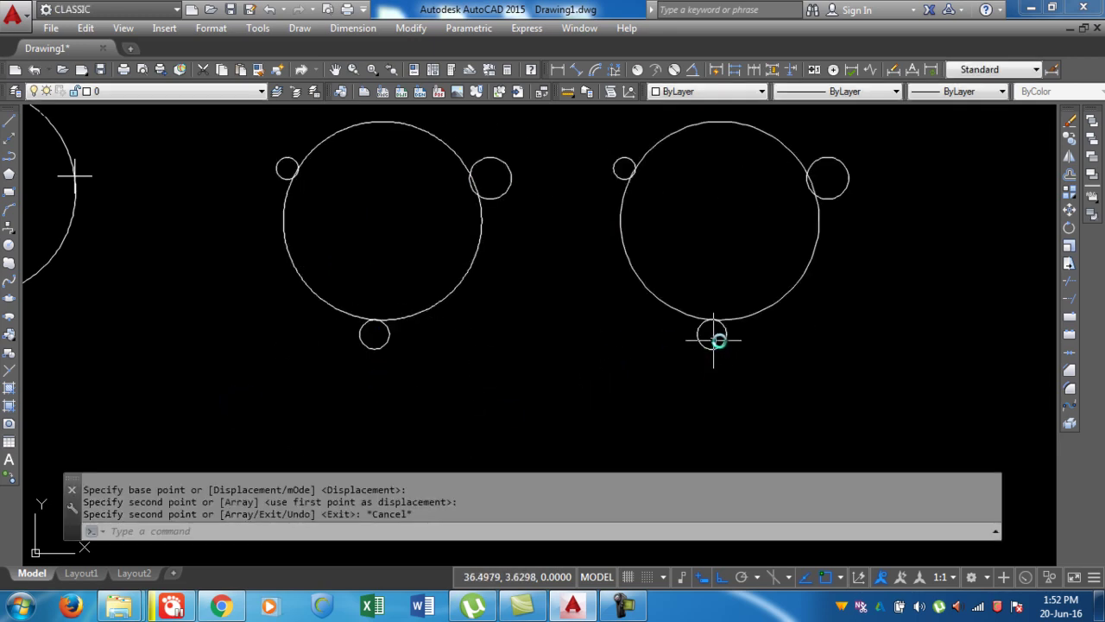
left_click(807, 269)
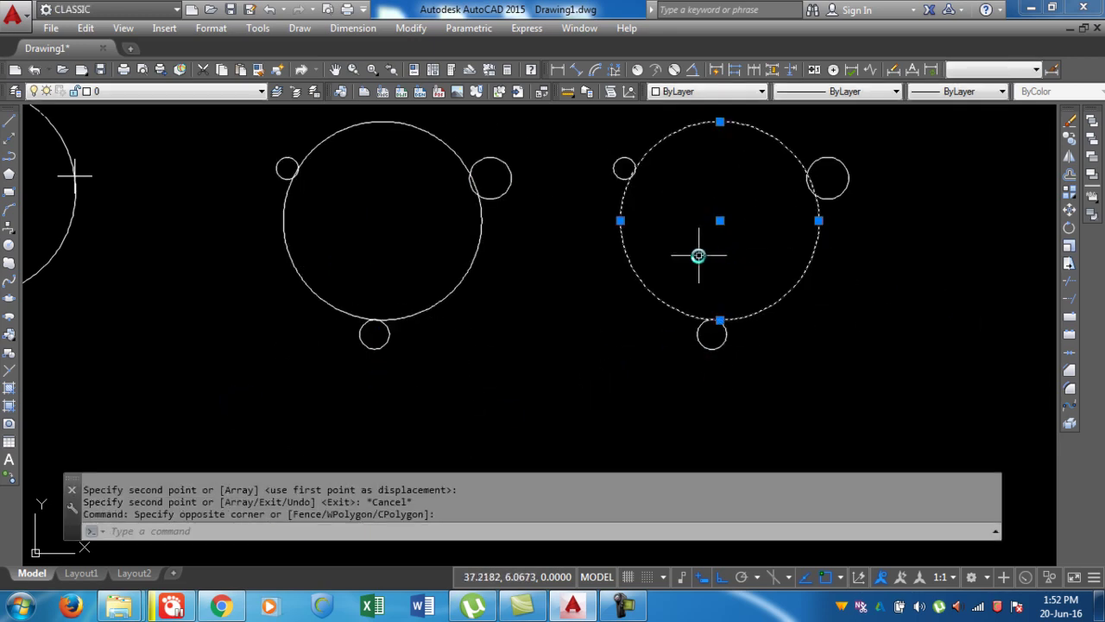
key("Delete")
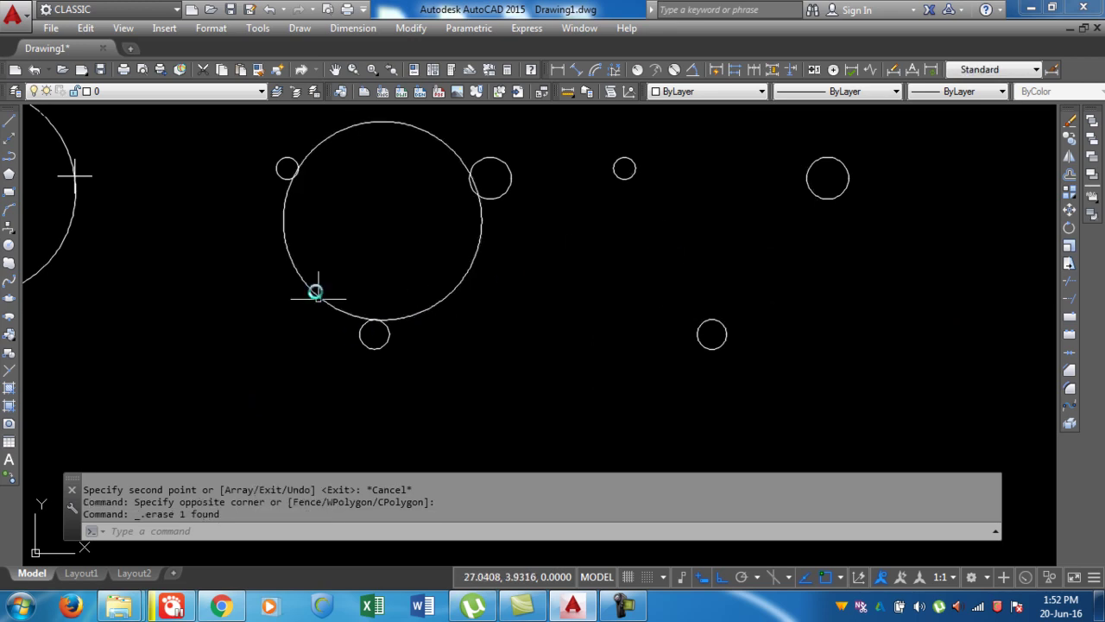
Draw a Tan, Tan, Tan circle tangent to the three copied small circles on their inward-facing sides
left_click(299, 28)
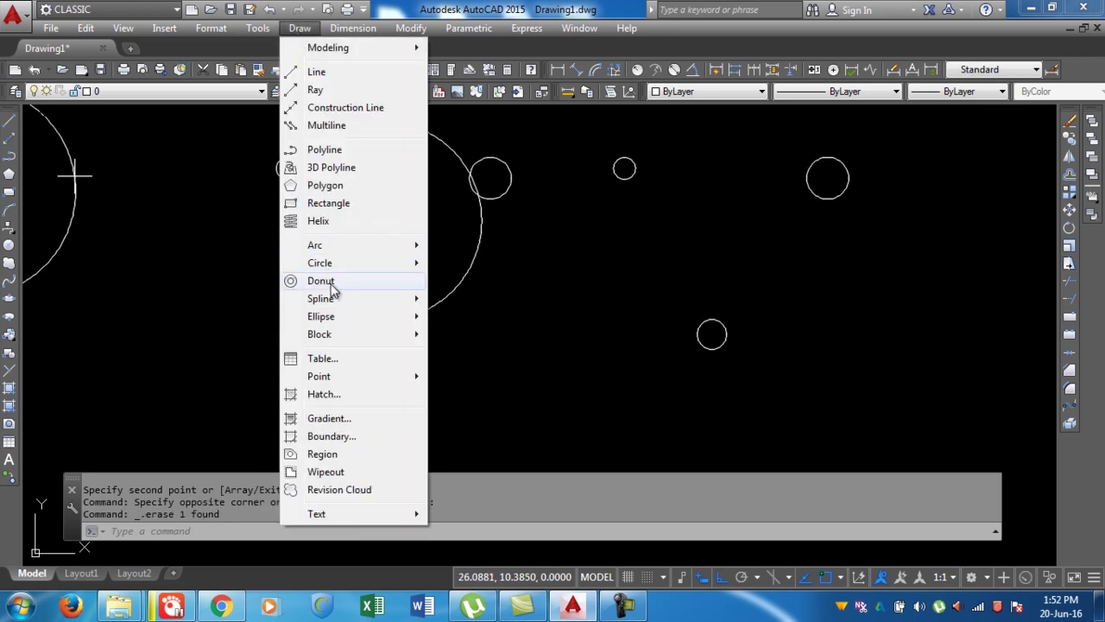
mouse_move(340, 263)
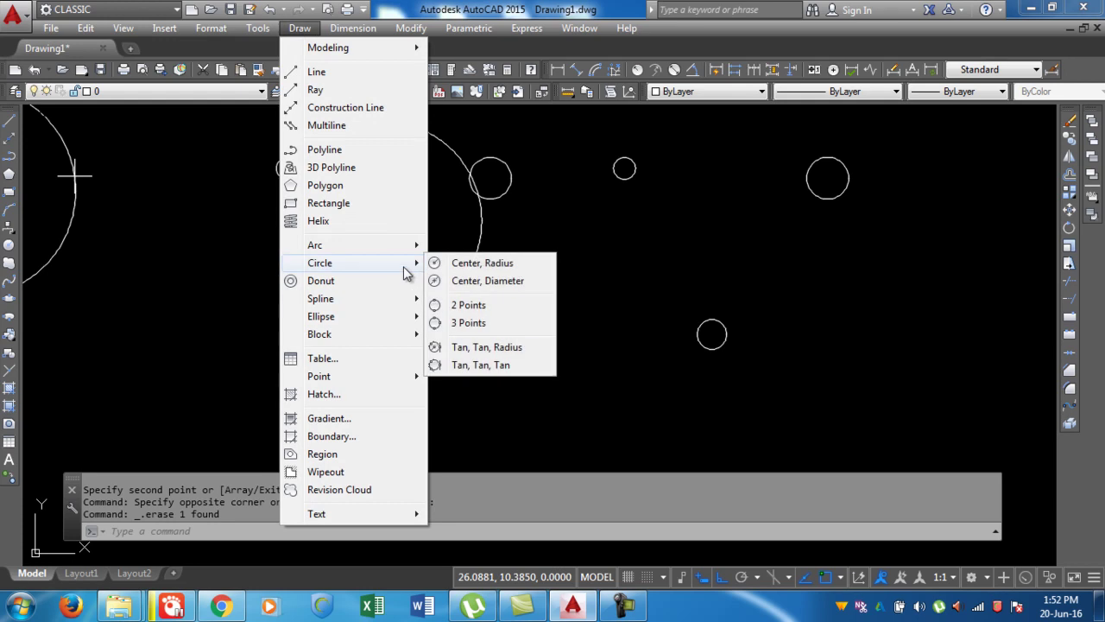
left_click(481, 364)
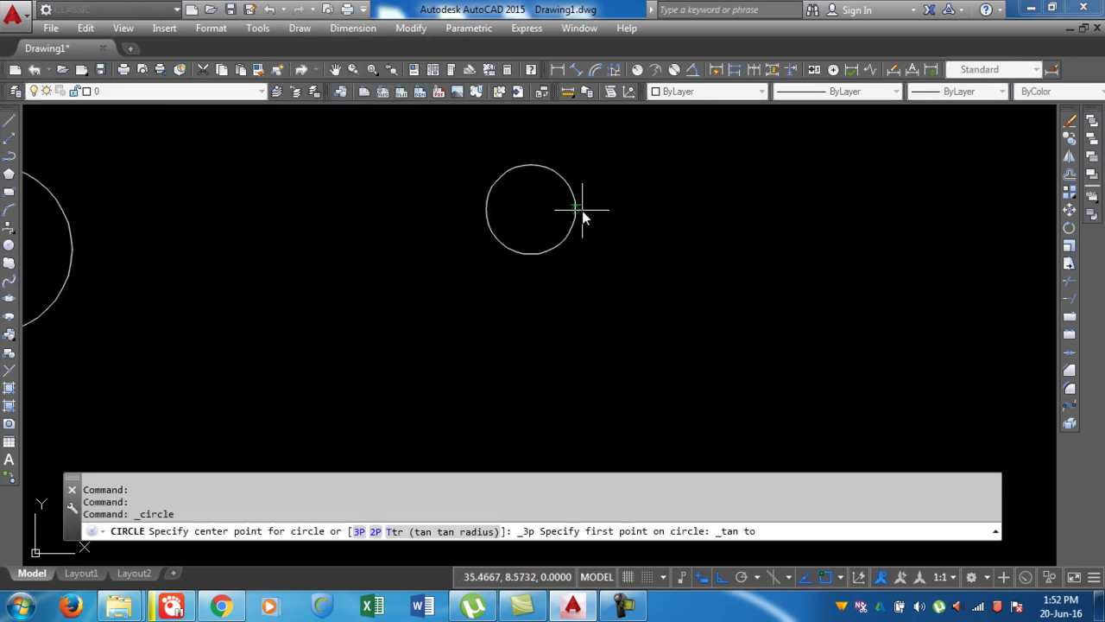
left_click(575, 210)
scroll(662, 307, "down", 4)
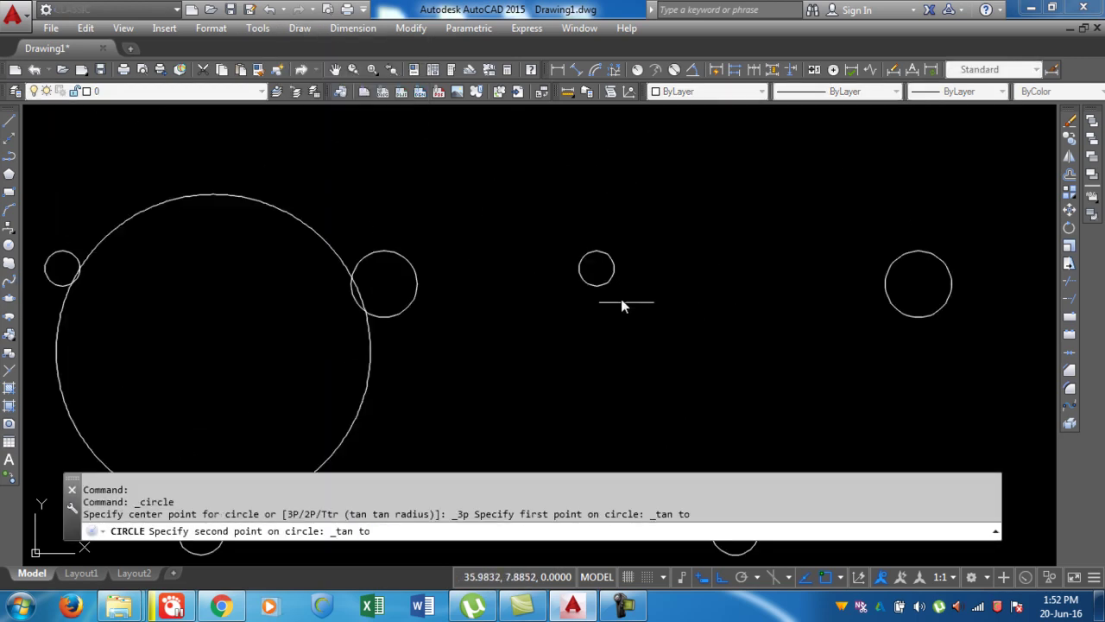
left_click(885, 284)
scroll(806, 230, "down", 3)
scroll(727, 423, "up", 4)
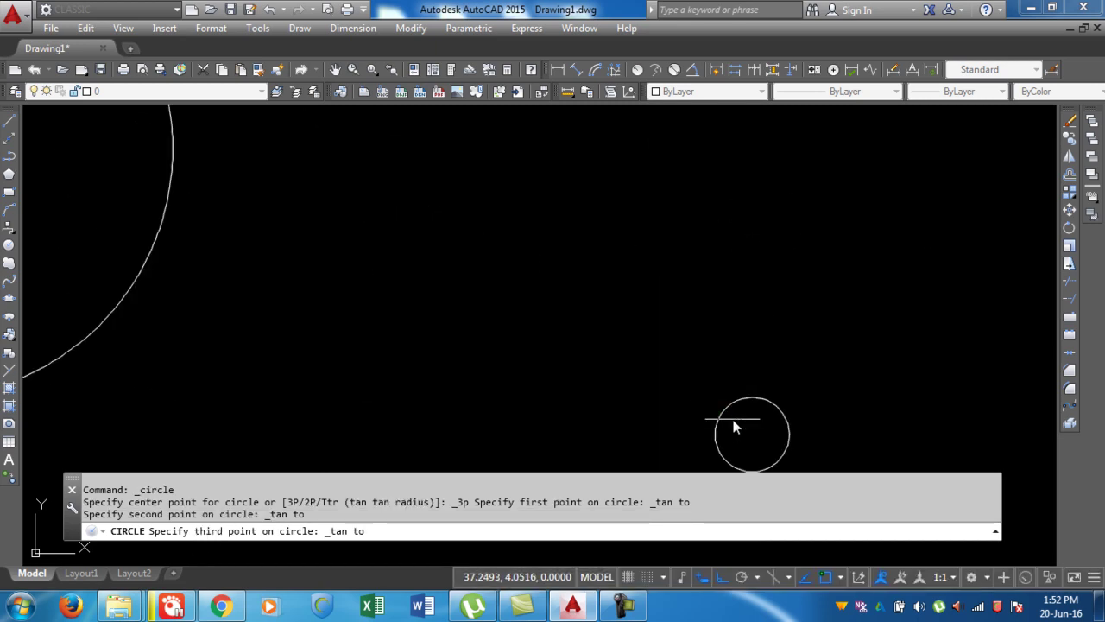
left_click(751, 400)
scroll(637, 363, "down", 5)
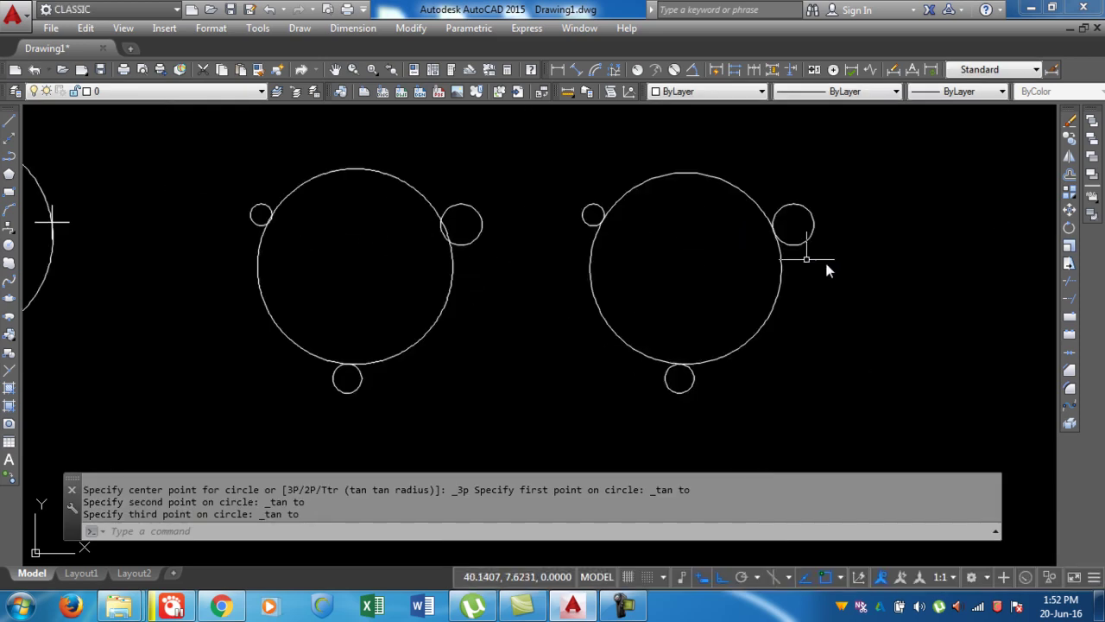
Compare how the 3P circle and the Tan, Tan, Tan circle each meet their three small circles
scroll(442, 235, "up", 6)
scroll(443, 234, "down", 4)
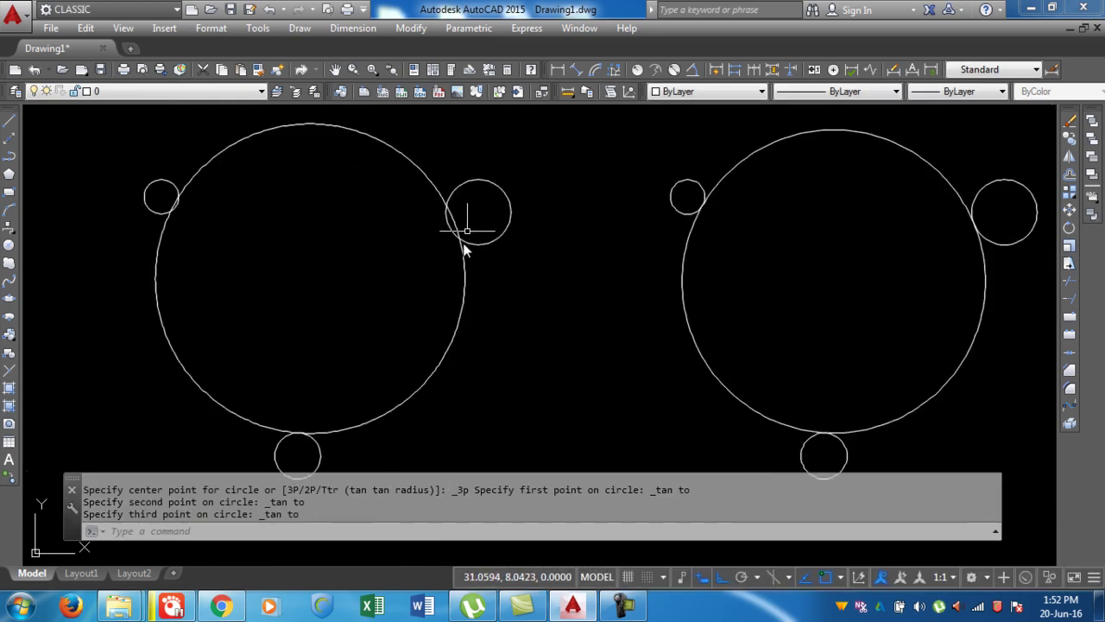
mouse_move(267, 355)
middle_mouse_down()
mouse_move(310, 219)
mouse_move(291, 284)
mouse_move(216, 278)
middle_mouse_up()
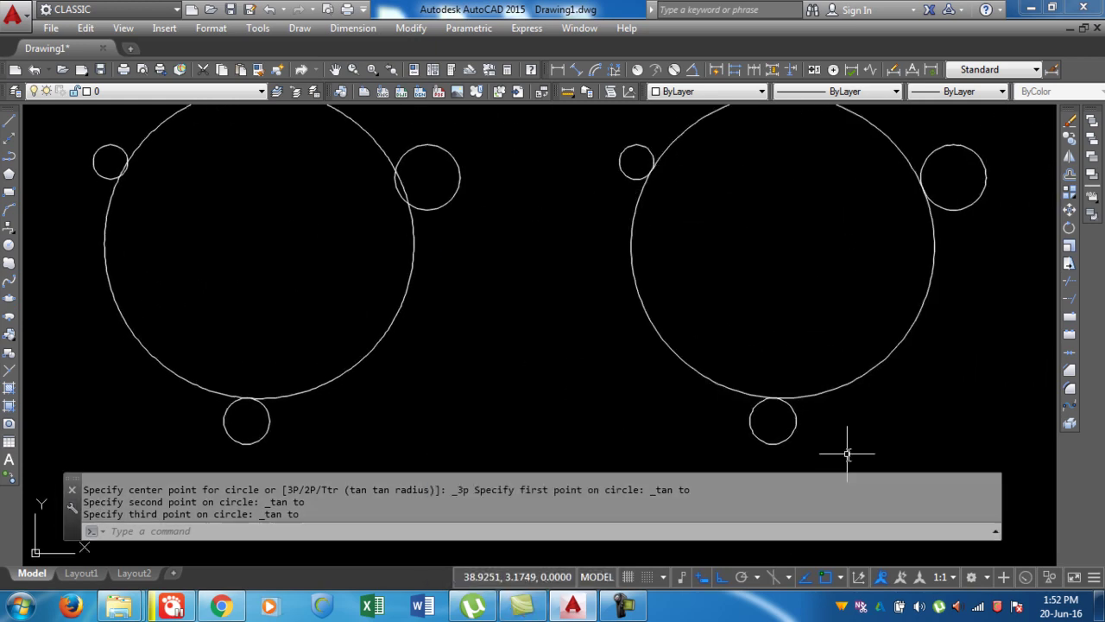
scroll(784, 374, "up", 4)
scroll(784, 374, "down", 2)
scroll(644, 323, "down", 2)
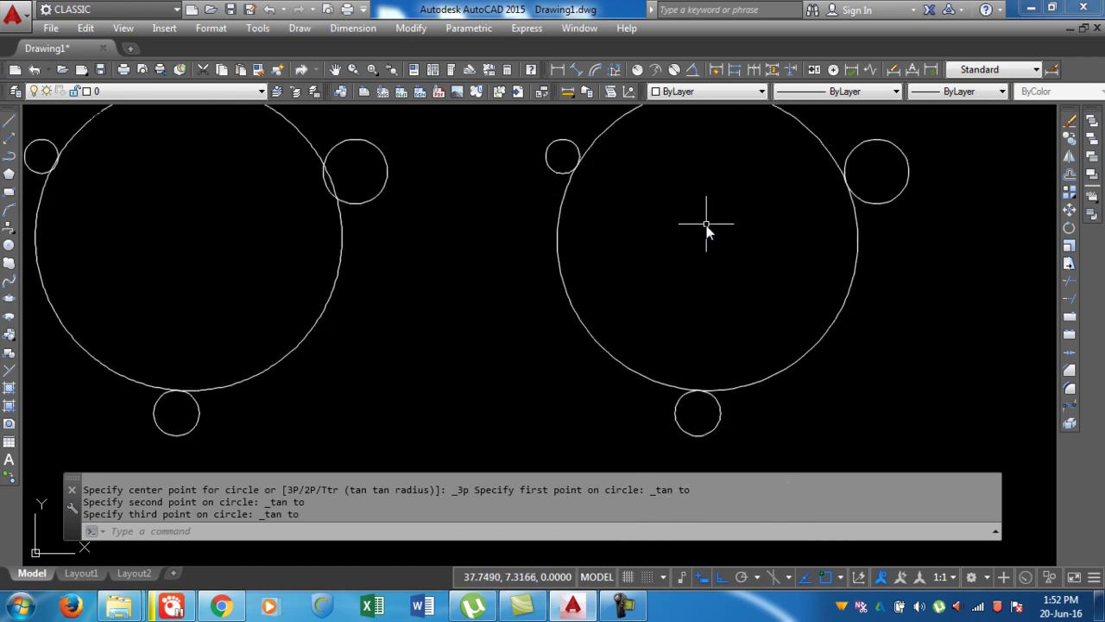
scroll(560, 286, "down", 1)
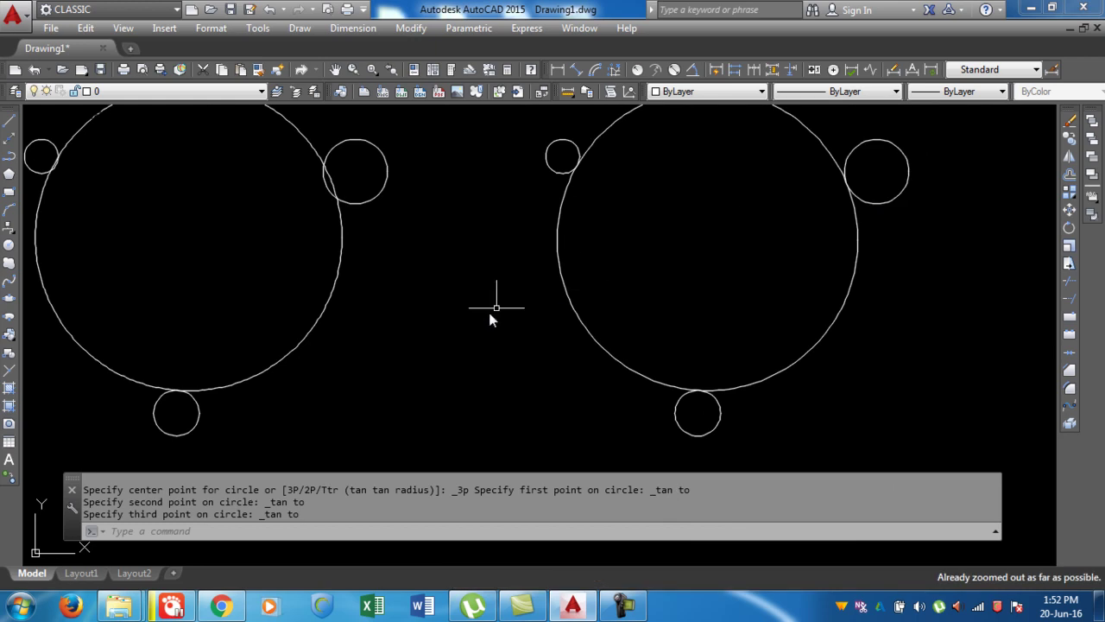
scroll(673, 241, "down", 1)
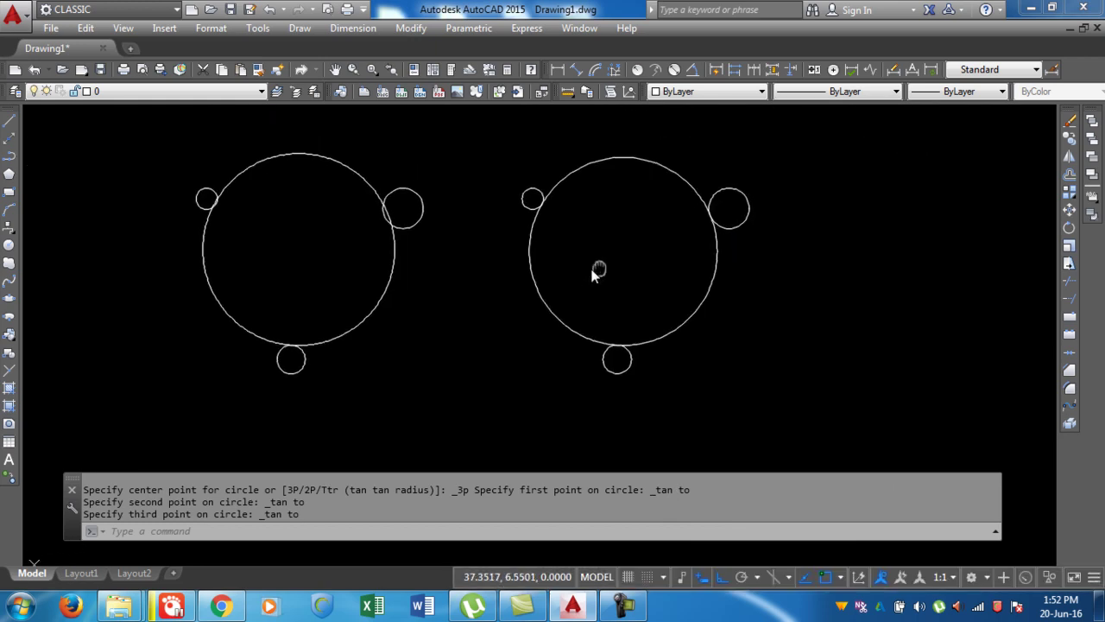
middle_click_drag(657, 254, 492, 258)
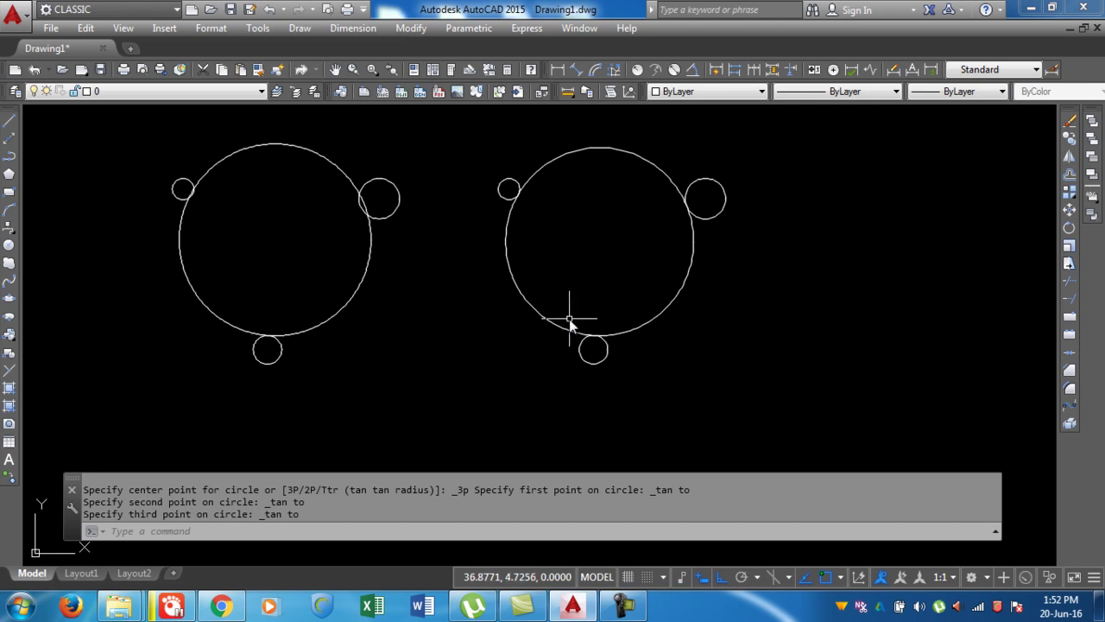
Regenerate the drawing and bring all the circle examples into view with free space beside them
type("re")
key("Return")
scroll(570, 319, "down", 5)
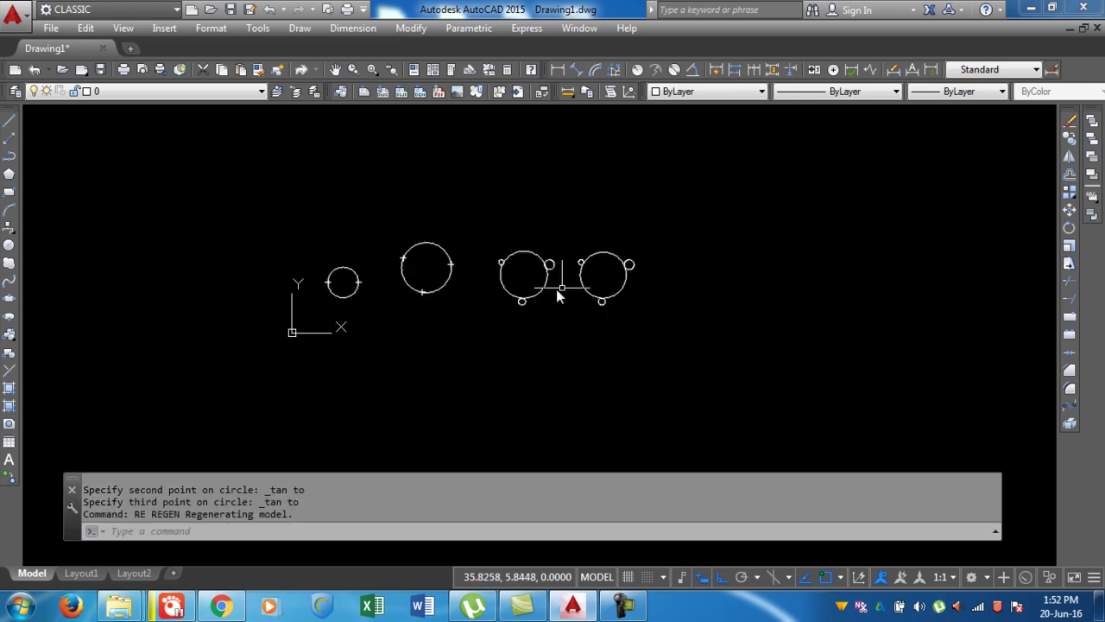
middle_click_drag(545, 307, 369, 302)
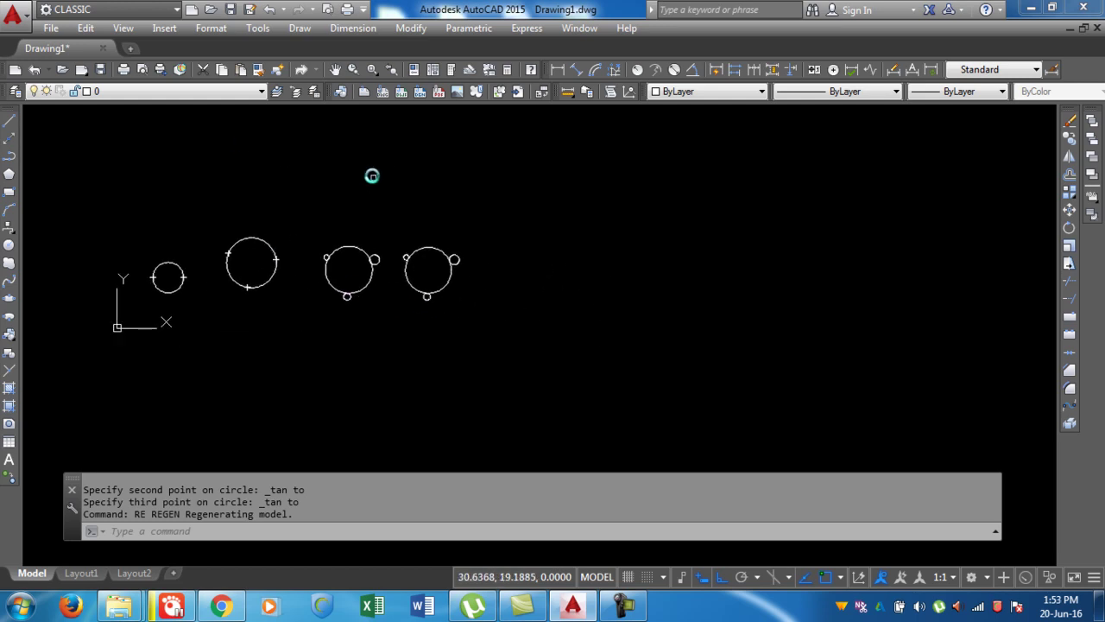
left_click(292, 29)
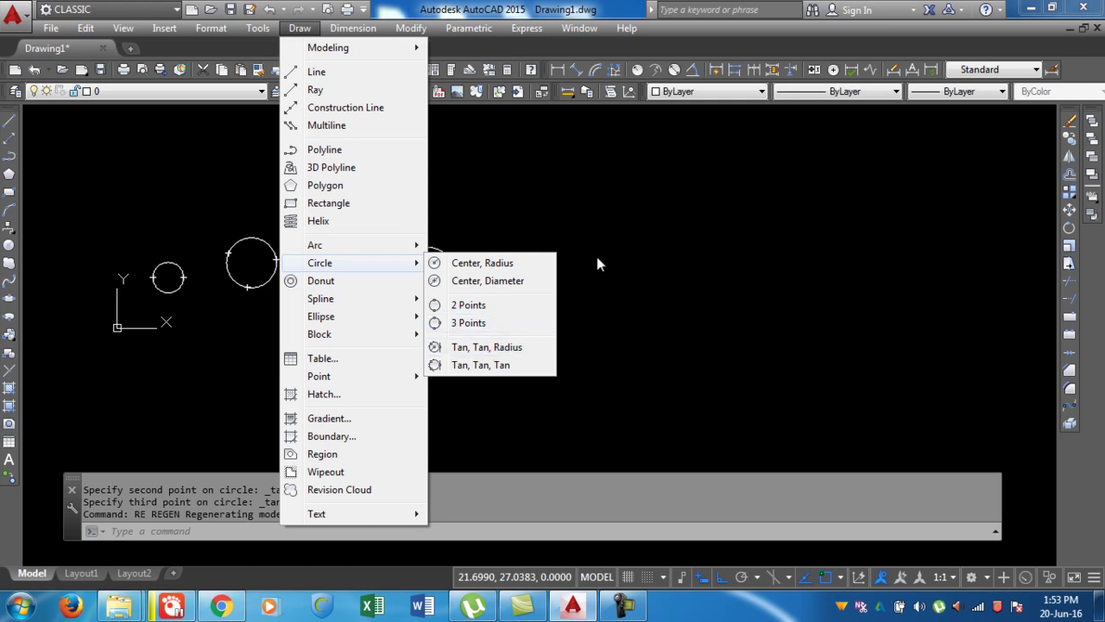
left_click(597, 297)
key("Escape")
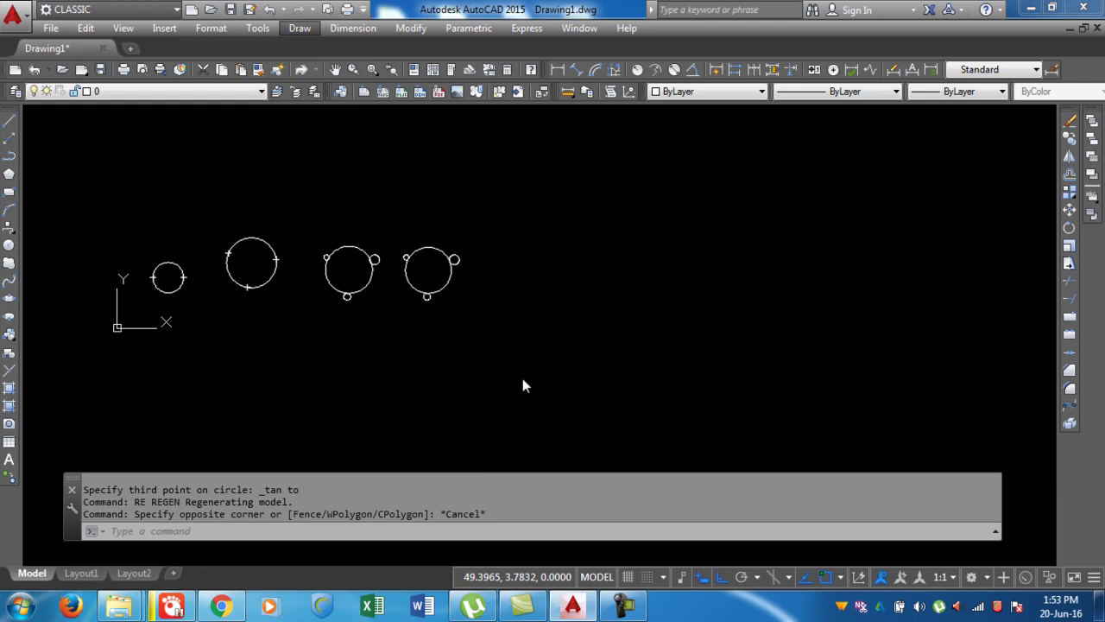
Draw two separate circles with radii of about 1.18 and 1.67, side by side in the free space beside the existing examples
left_click(507, 329)
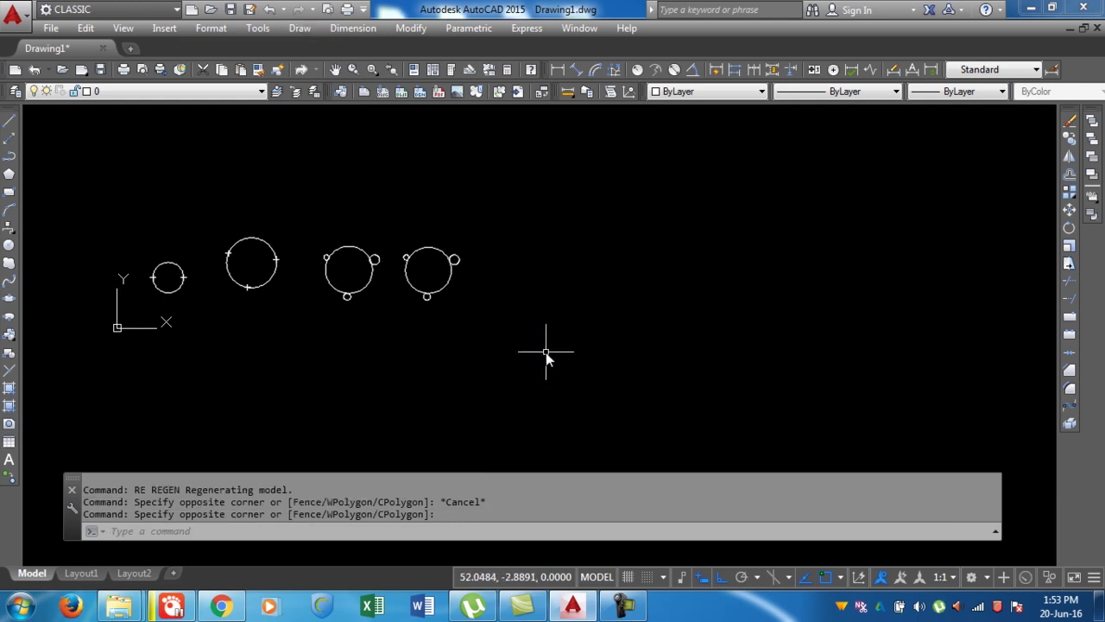
type("c")
key("Return")
left_click(564, 316)
left_click(571, 328)
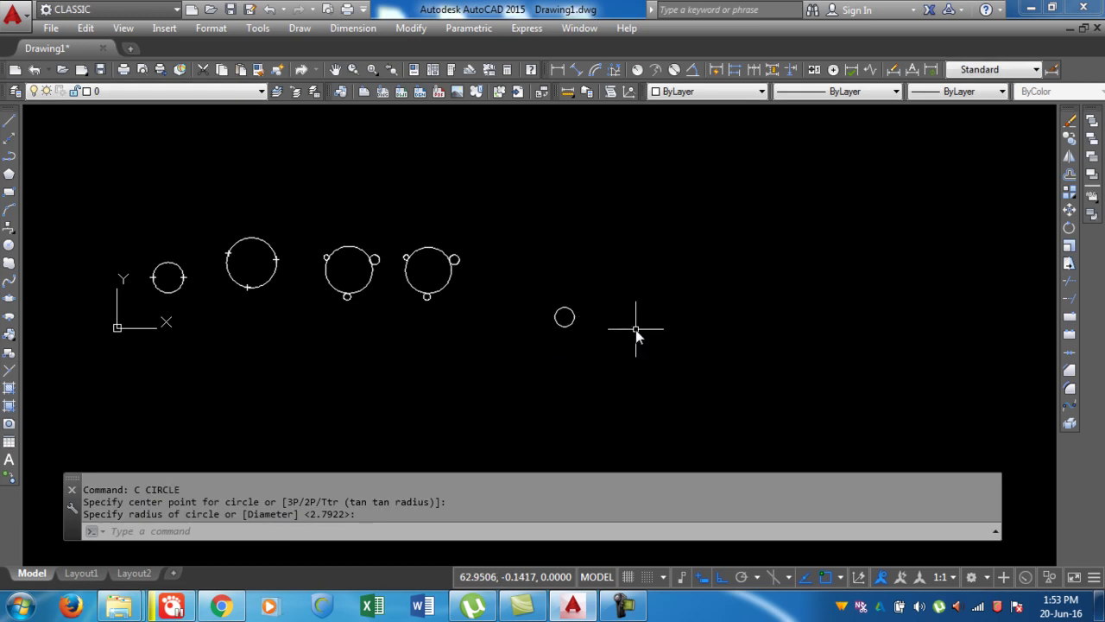
key("Return")
left_click(718, 318)
left_click(718, 331)
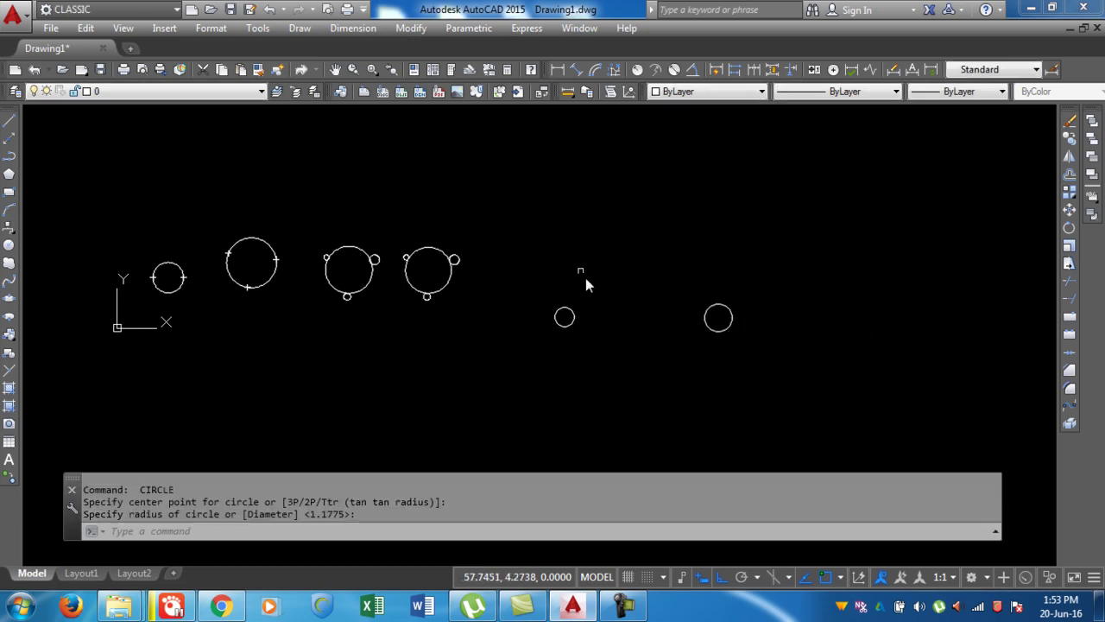
Add an aligned dimension between the facing sides of the two new circles
left_click(576, 69)
scroll(686, 355, "up", 4)
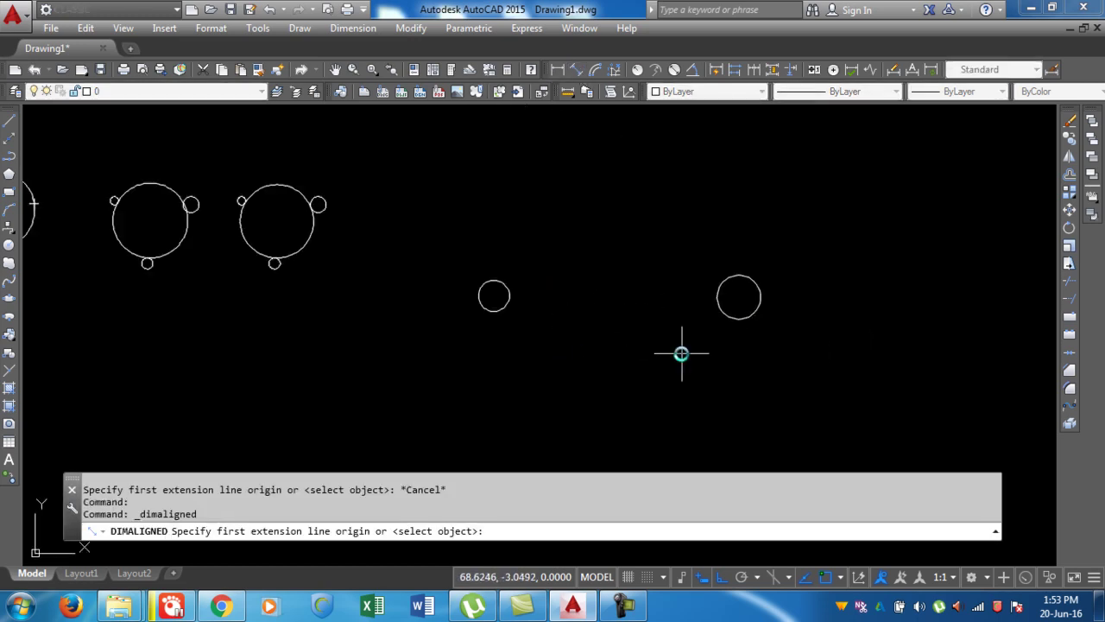
left_click(736, 265)
left_click(406, 262)
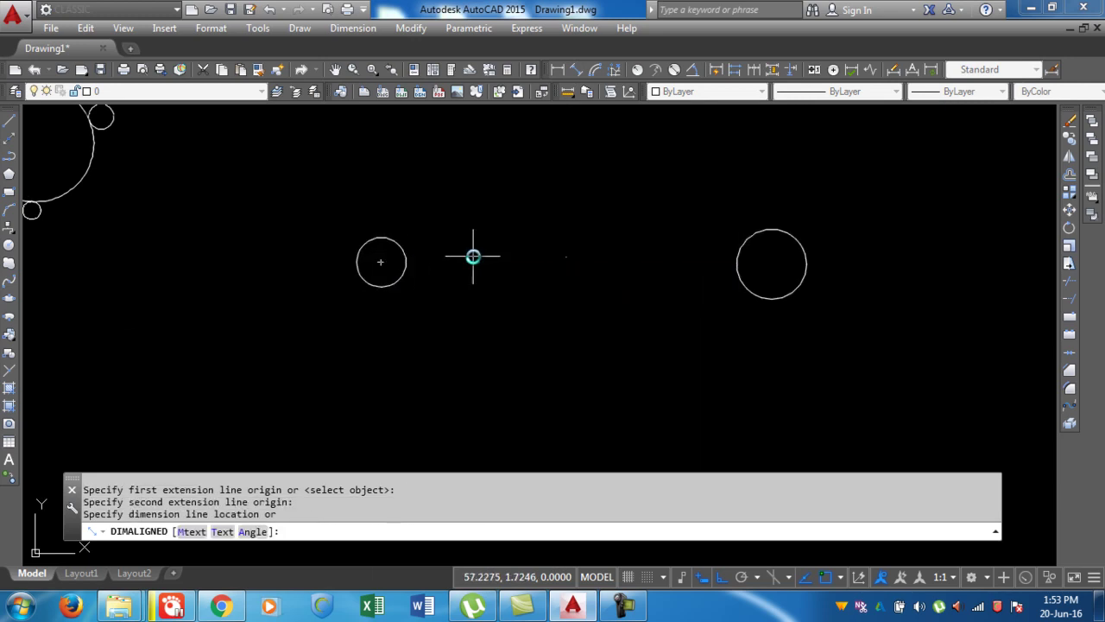
left_click(545, 248)
scroll(548, 247, "up", 3)
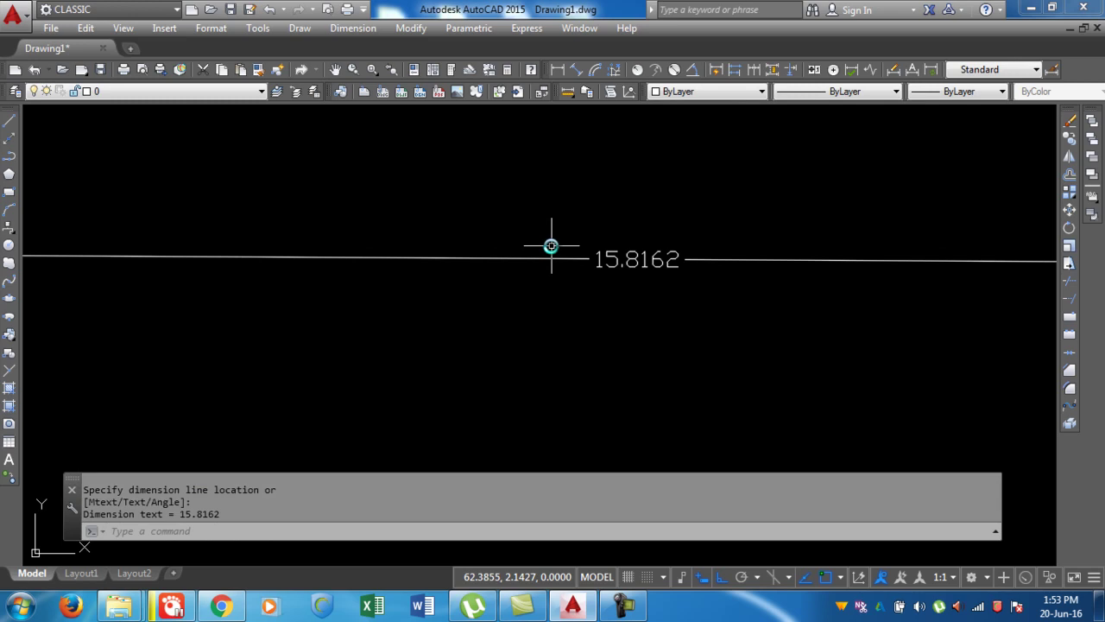
scroll(638, 241, "down", 5)
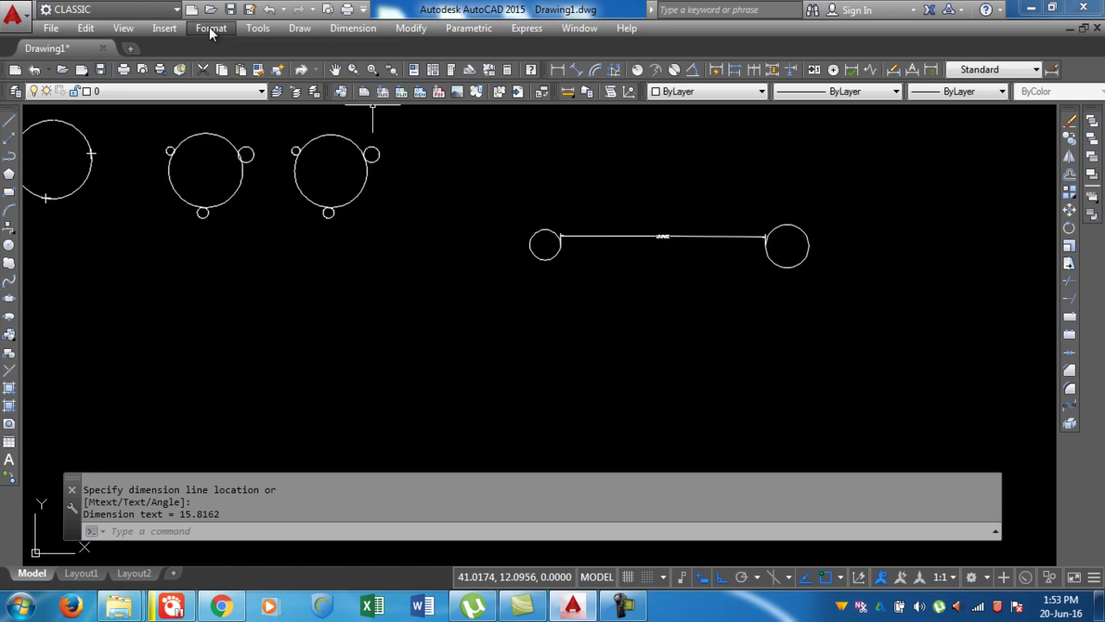
Try to draw a Tan, Tan, Radius circle of radius 7 tangent to the facing sides of the two new circles
left_click(299, 29)
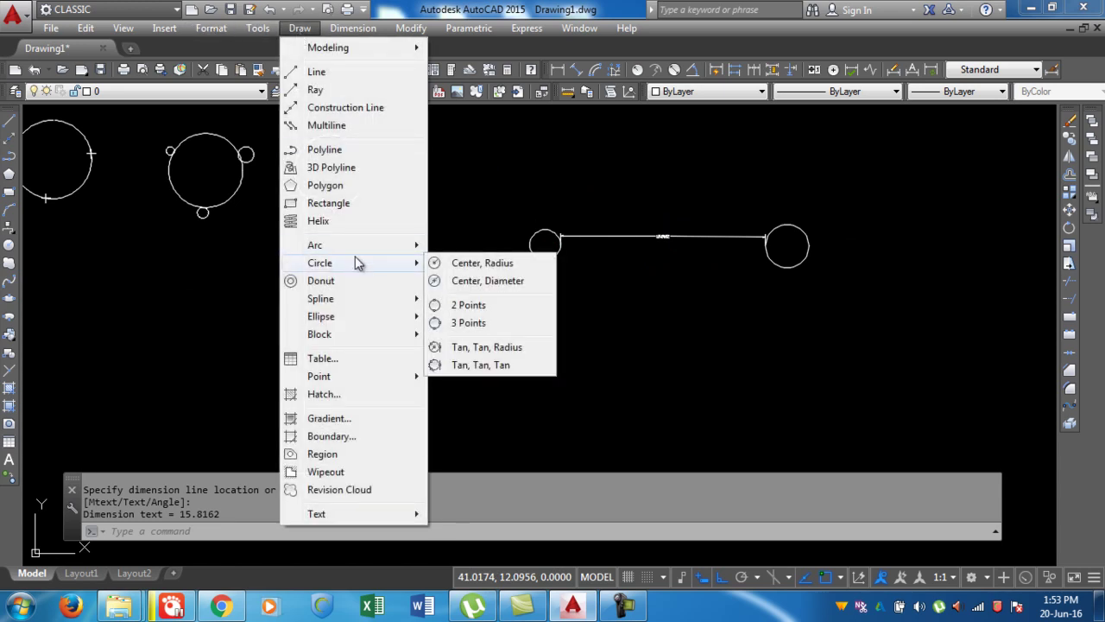
left_click(483, 349)
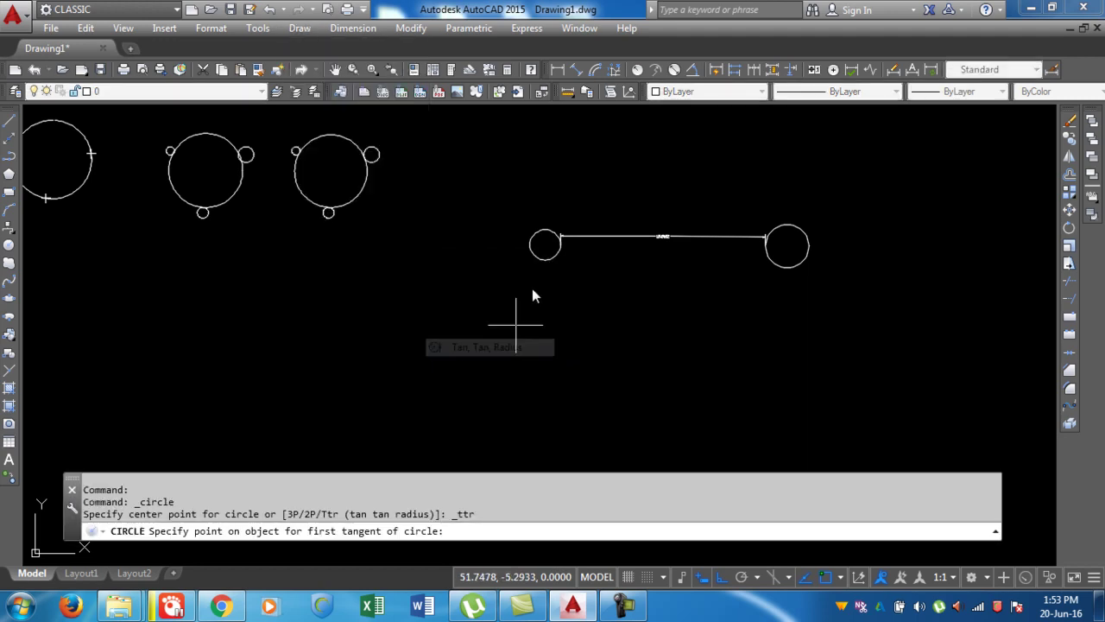
scroll(556, 267, "up", 6)
middle_click_drag(626, 158, 547, 230)
scroll(544, 226, "up", 4)
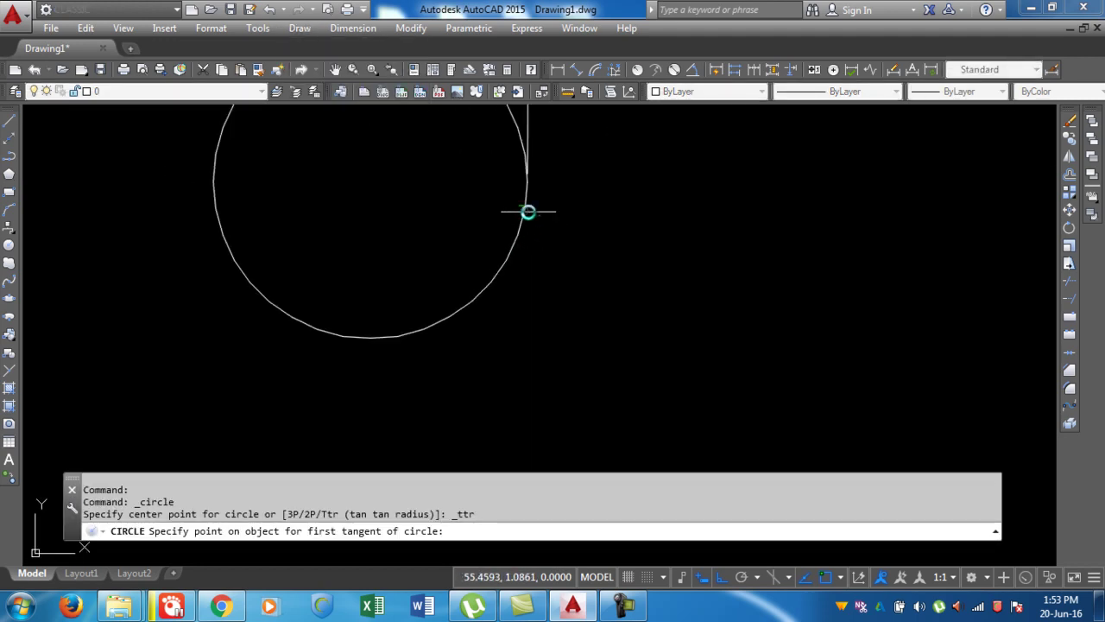
left_click(525, 198)
scroll(592, 265, "down", 4)
scroll(593, 264, "down", 2)
middle_click_drag(592, 264, 212, 256)
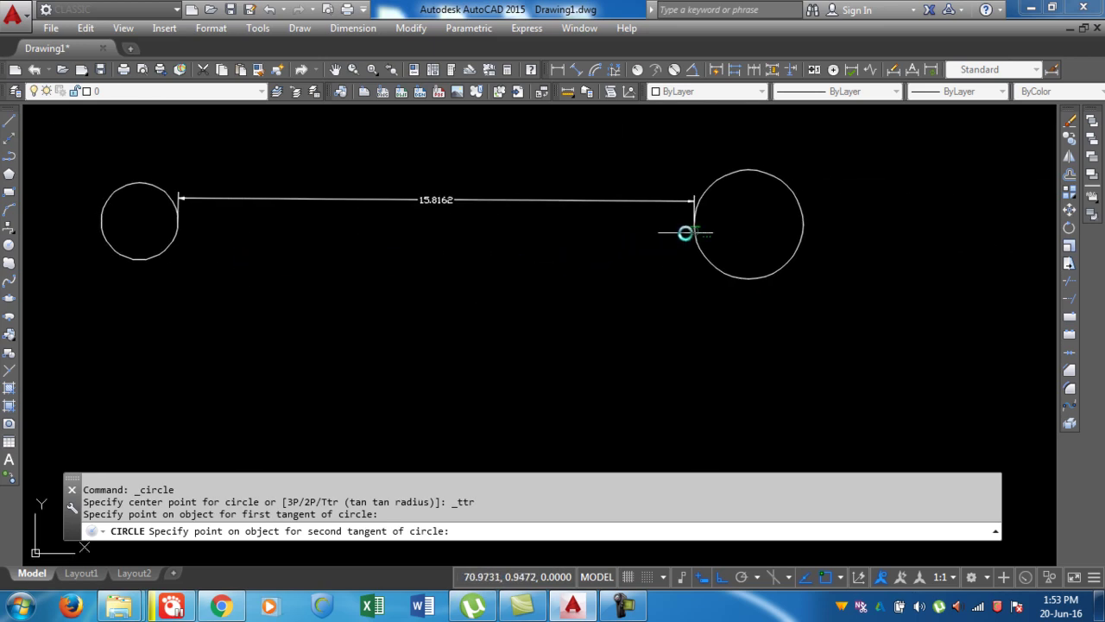
left_click(692, 230)
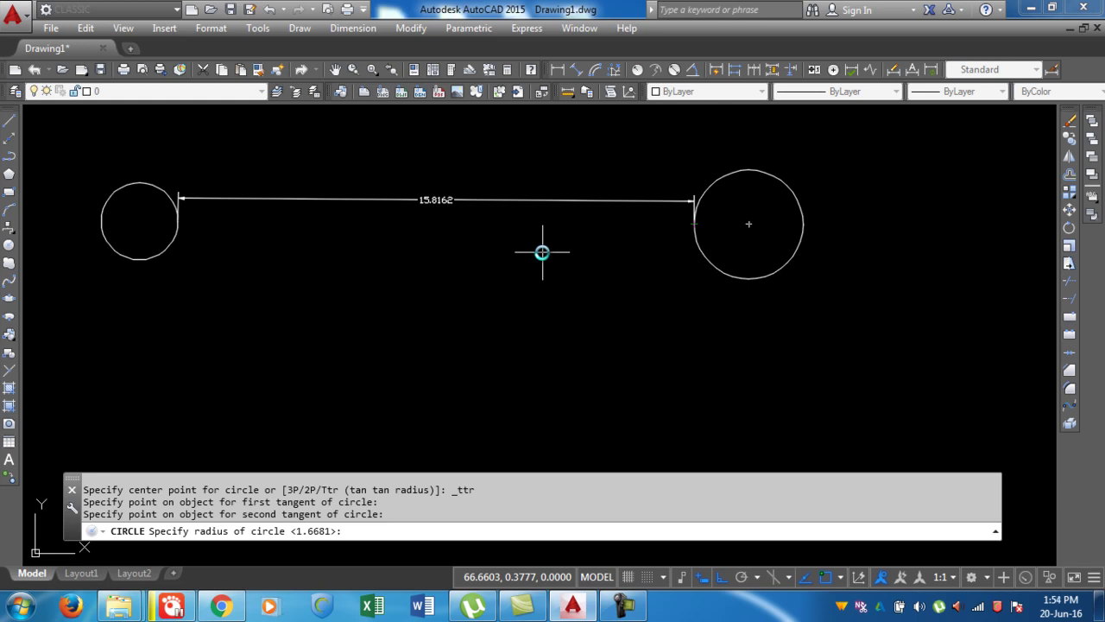
scroll(454, 197, "up", 2)
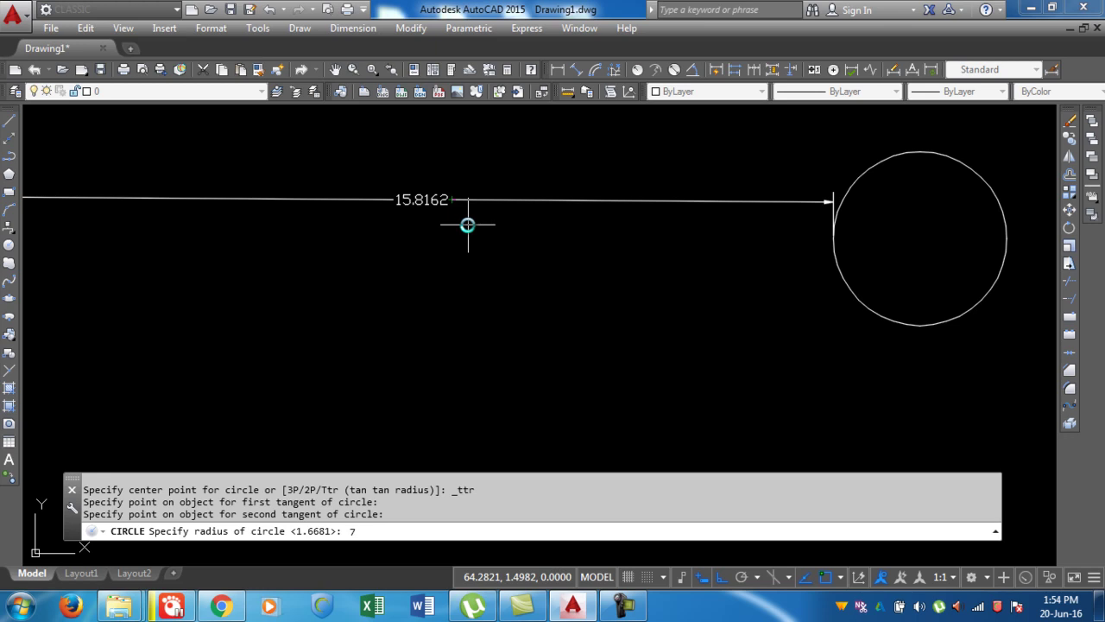
key("Return")
scroll(599, 279, "down", 5)
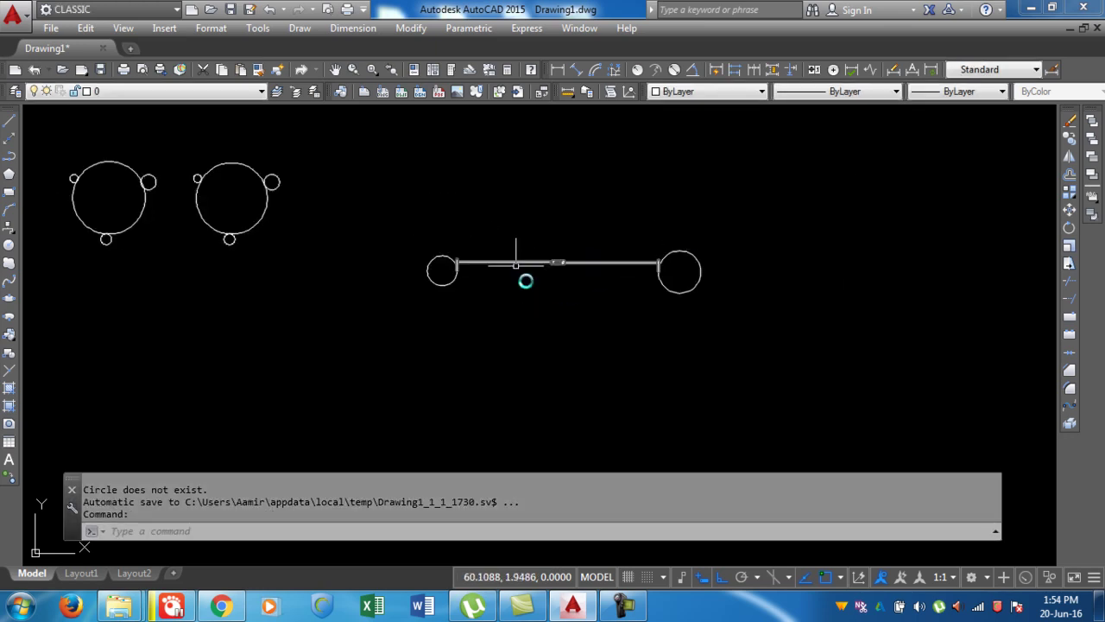
Try a Tan, Tan, Radius circle with both tangents on the smaller new circle and a radius of 12 set from the larger one
scroll(466, 279, "up", 4)
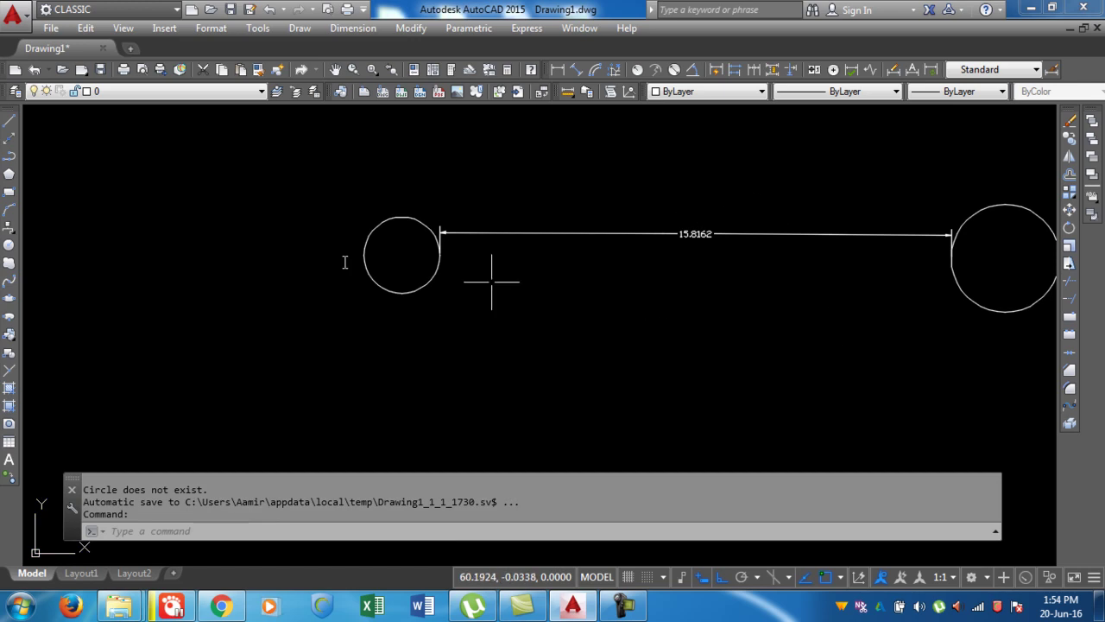
left_click(299, 29)
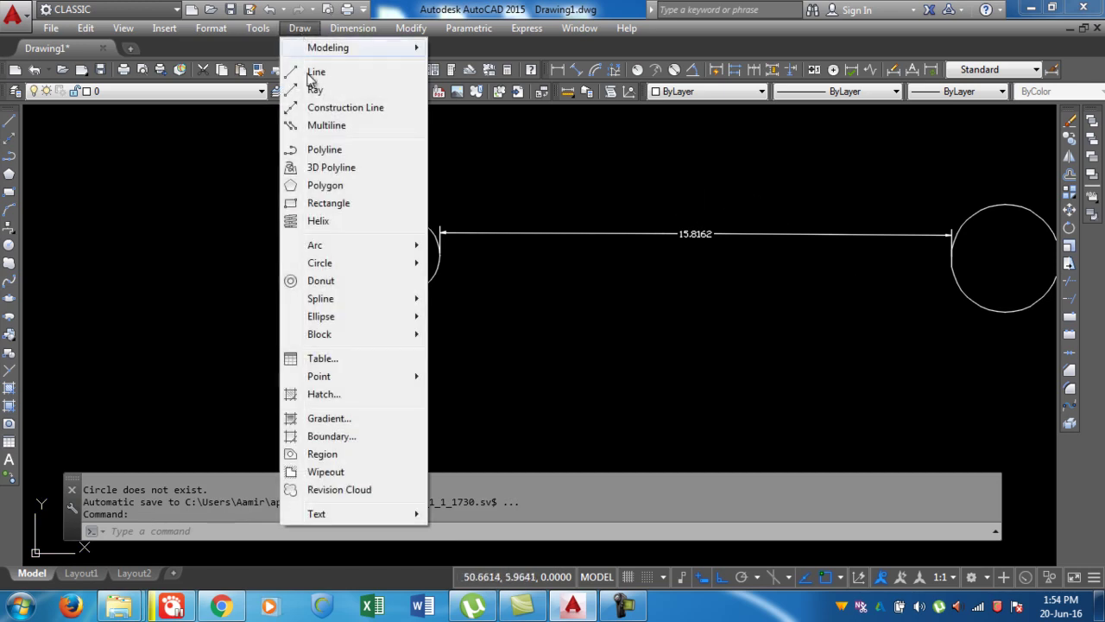
mouse_move(353, 263)
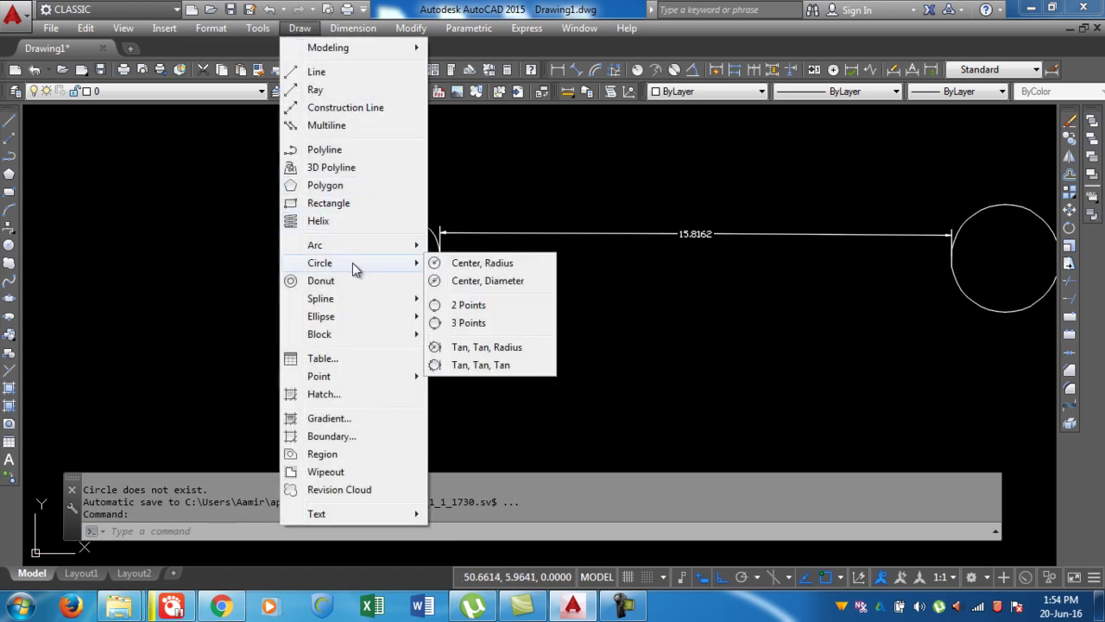
left_click(489, 351)
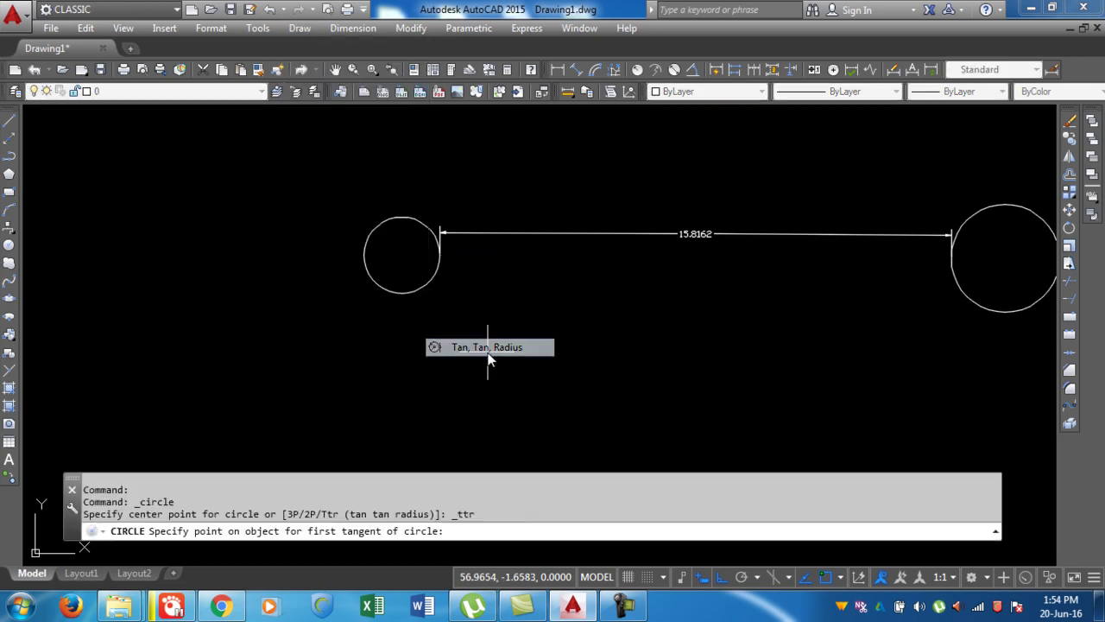
scroll(439, 264, "up", 2)
left_click(437, 262)
left_click(439, 265)
scroll(537, 303, "down", 3)
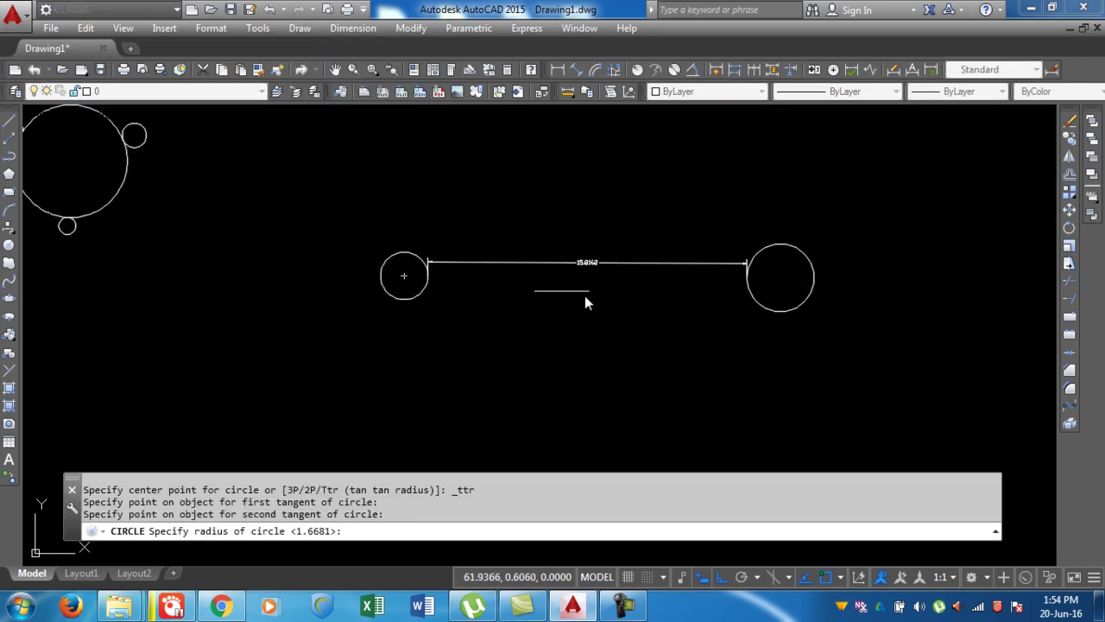
left_click(747, 278)
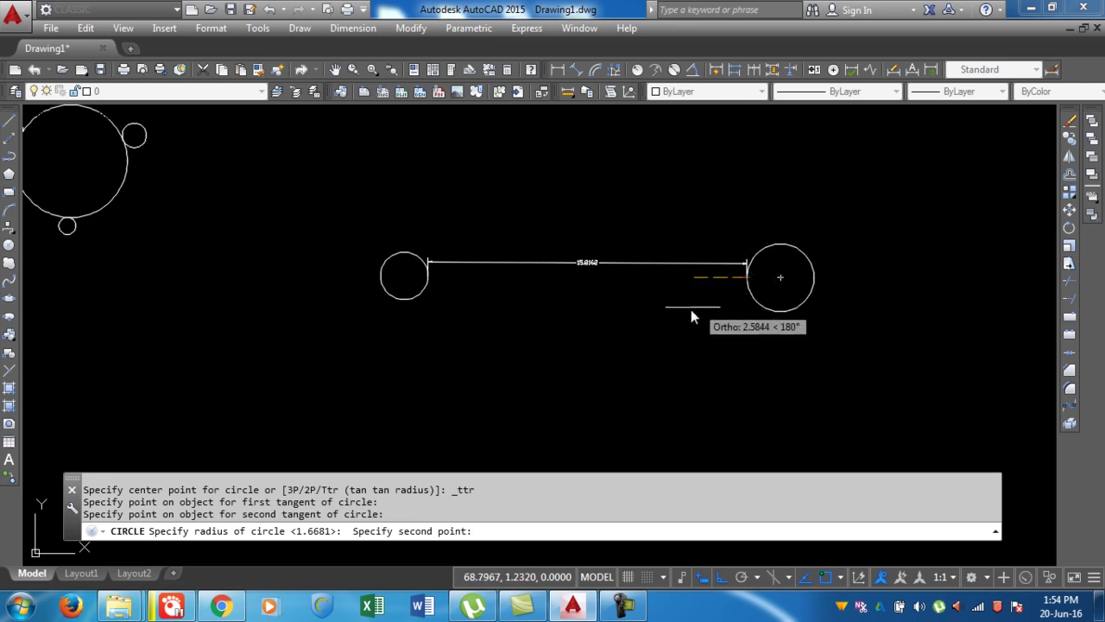
scroll(592, 289, "up", 5)
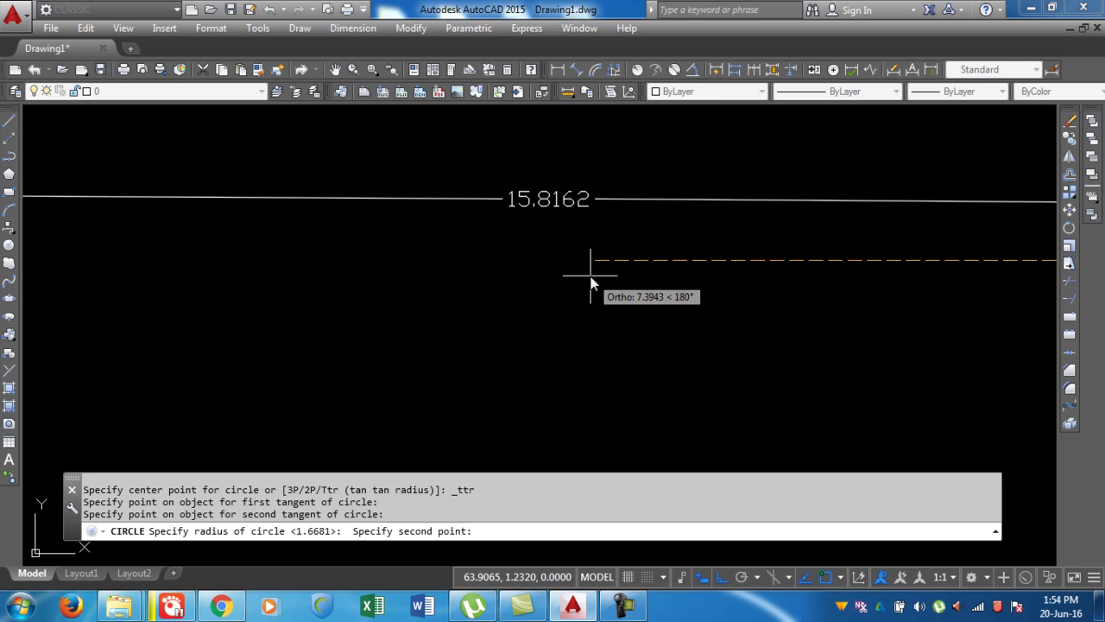
type("12")
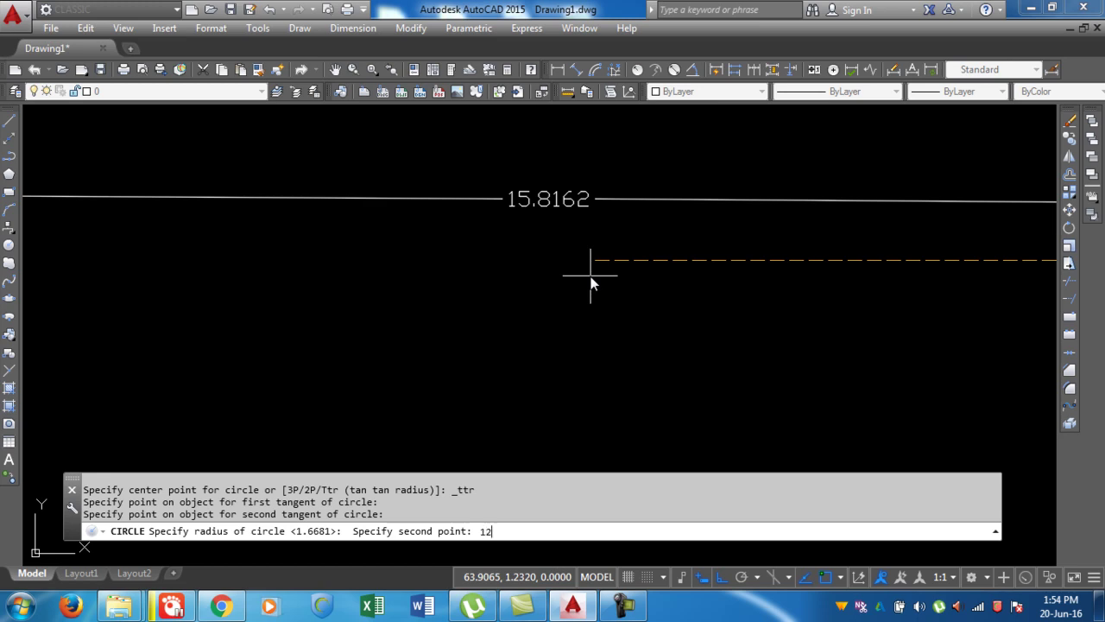
key("Return")
scroll(593, 276, "down", 5)
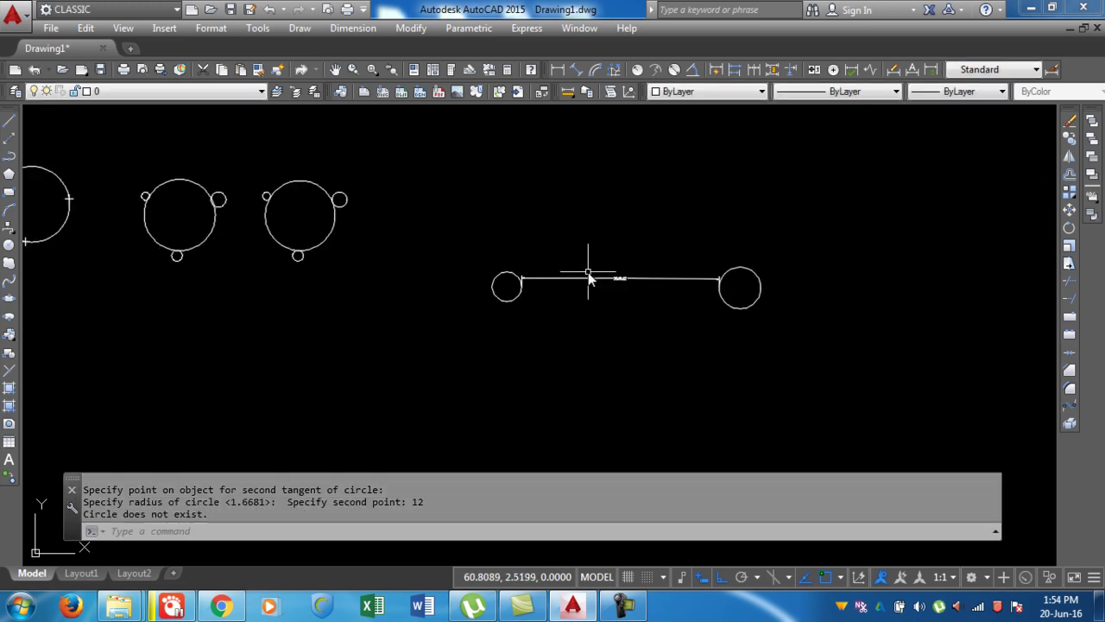
Draw a Tan, Tan, Radius circle of radius 14 tangent to the lower inward-facing sides of the two new circles
left_click(294, 29)
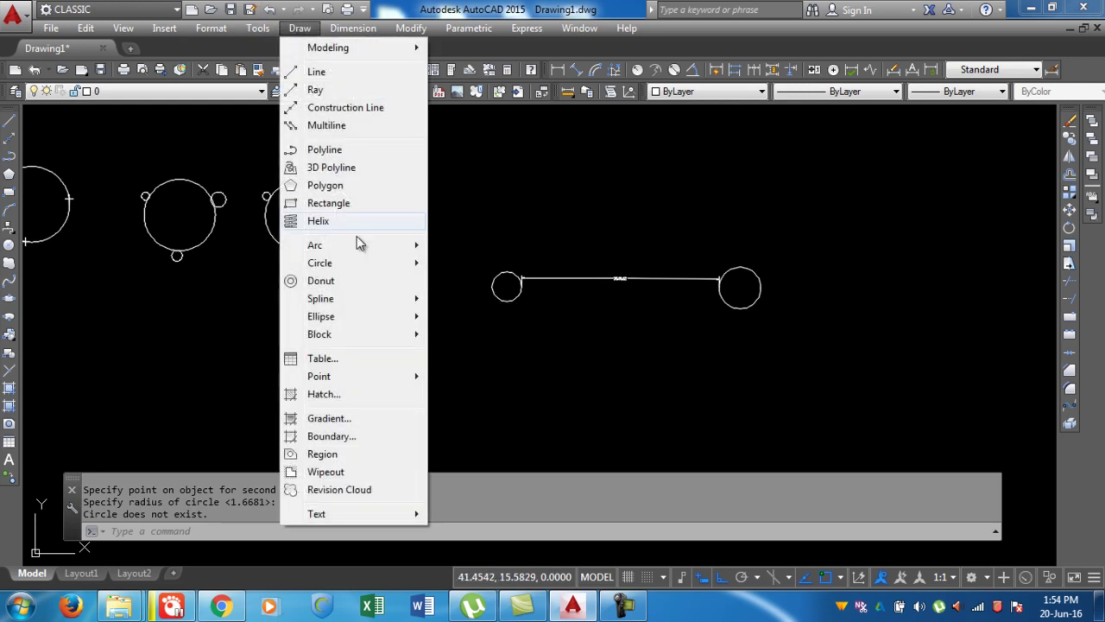
mouse_move(378, 264)
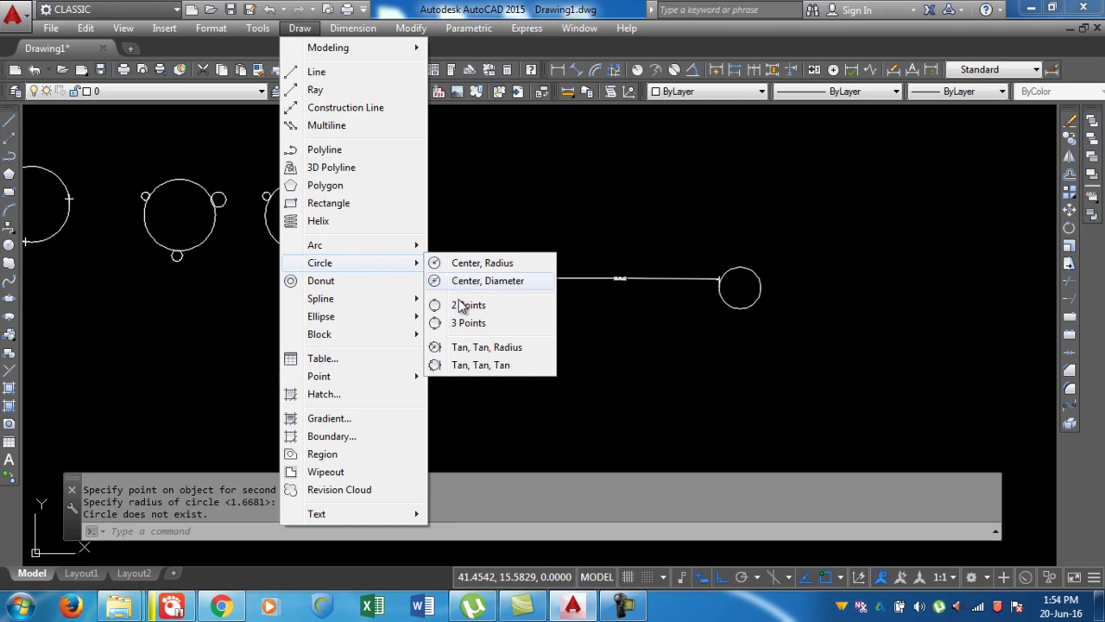
left_click(481, 347)
scroll(518, 296, "up", 5)
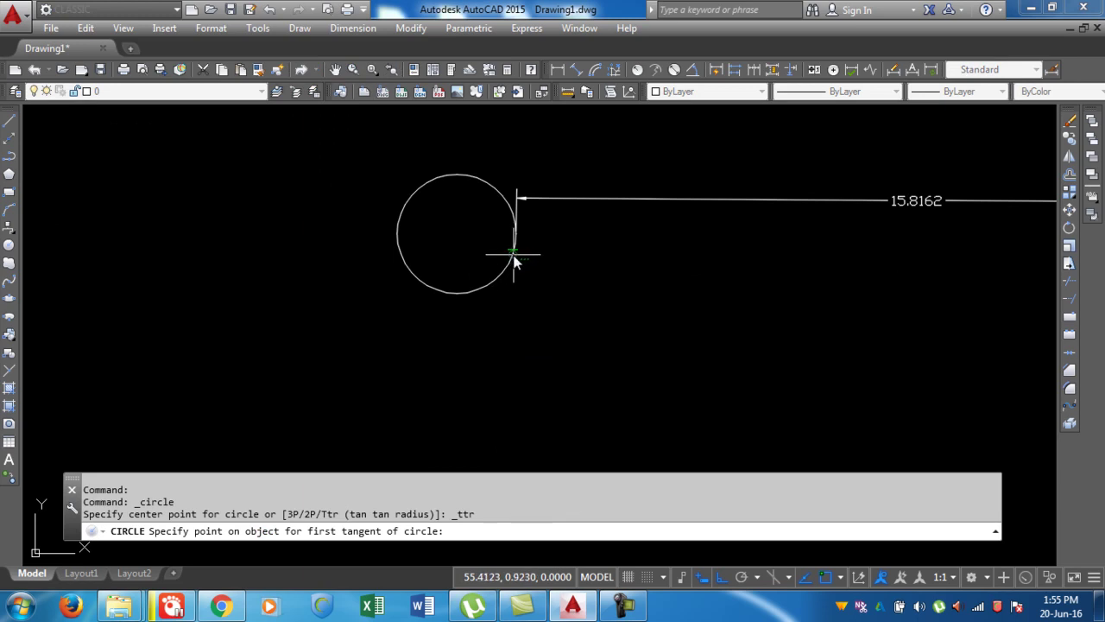
left_click(513, 257)
scroll(704, 266, "down", 5)
scroll(800, 275, "up", 4)
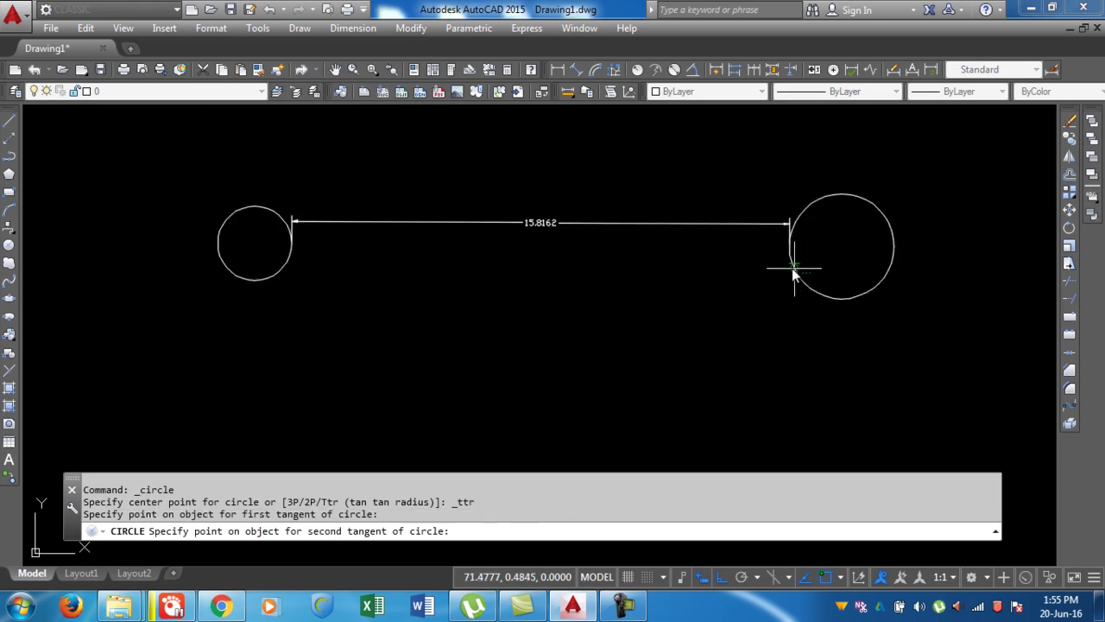
left_click(791, 259)
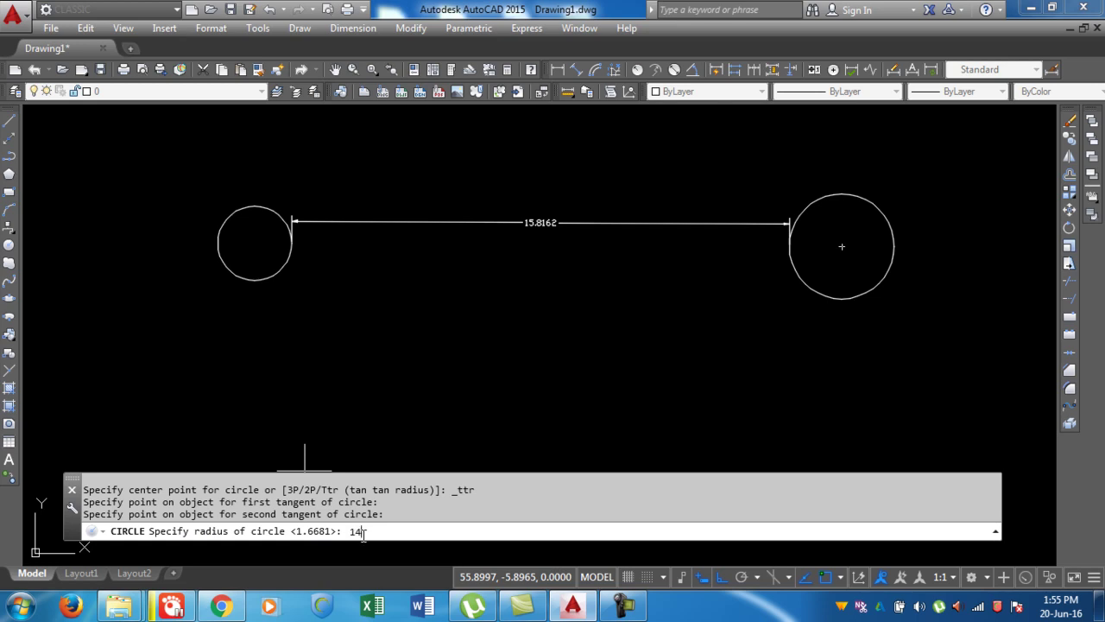
key("Return")
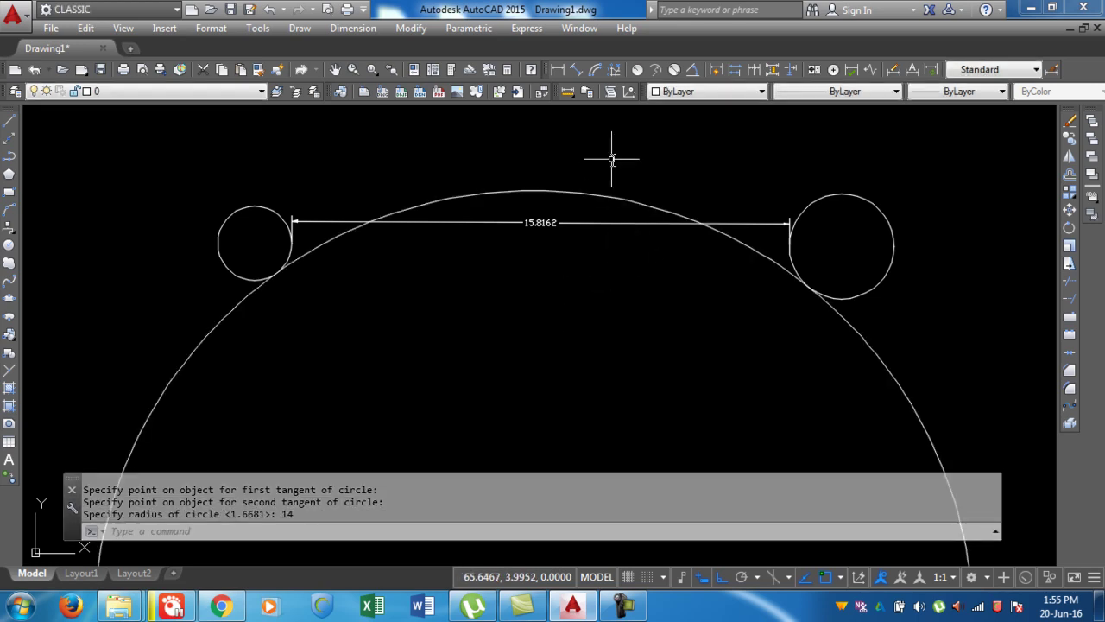
scroll(639, 164, "down", 4)
scroll(629, 193, "up", 2)
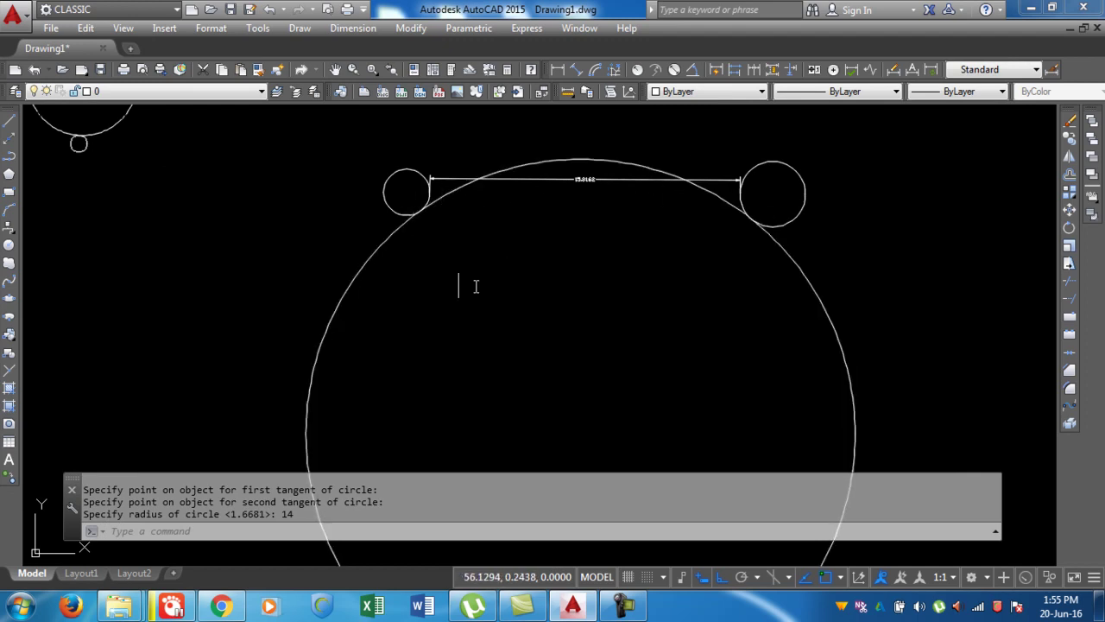
Draw a line between the radius 14 circle's two tangent points on the small circles, with Ortho off
scroll(444, 227, "up", 2)
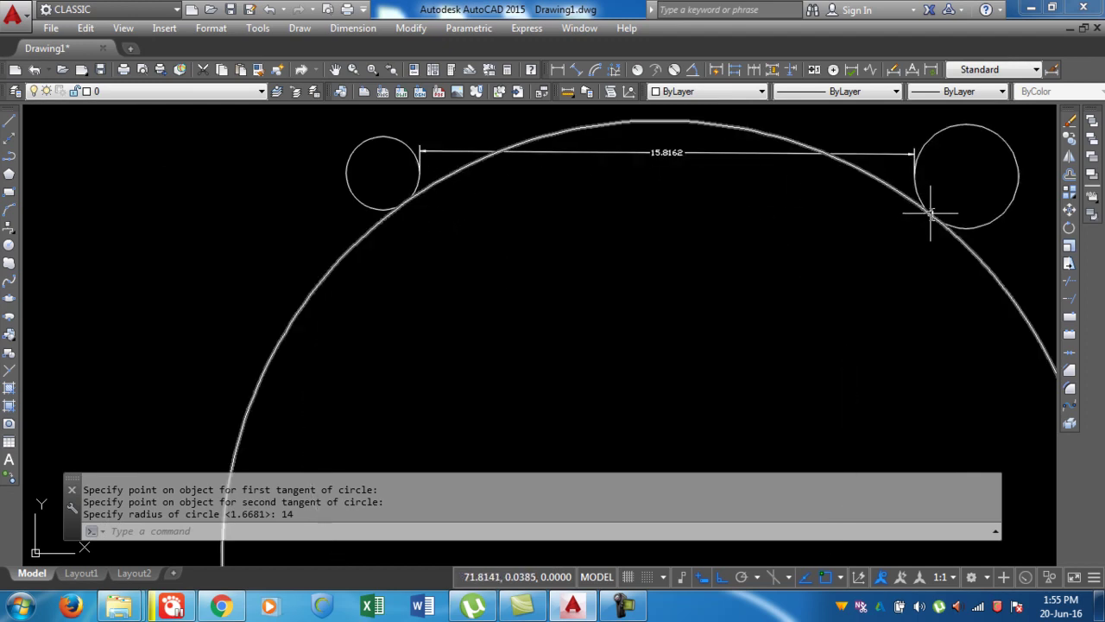
type("l")
key("Return")
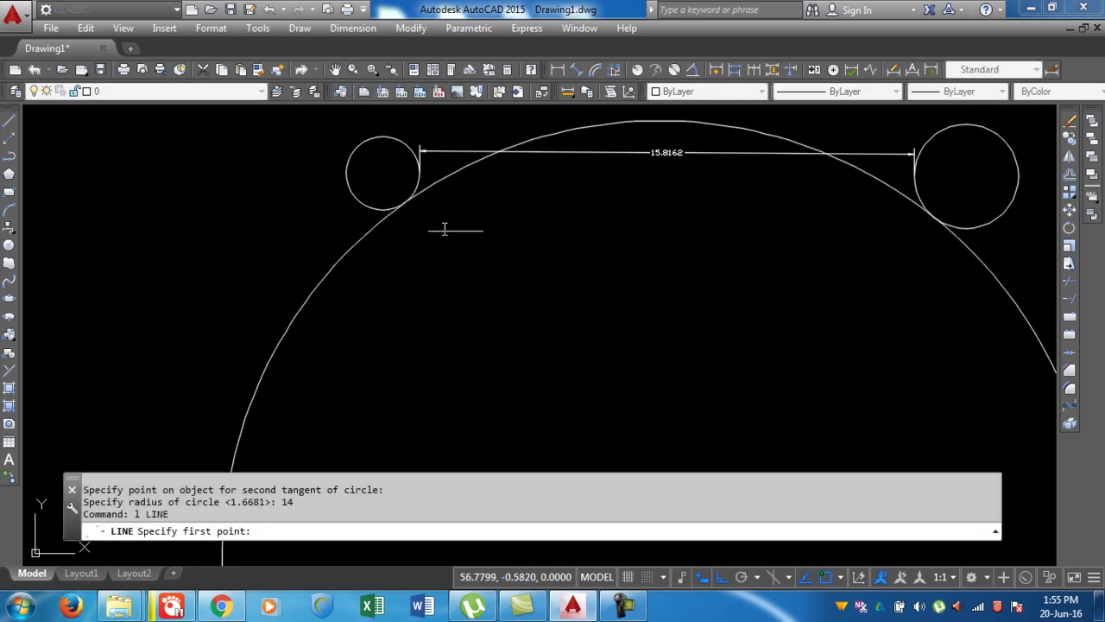
left_click(406, 203)
scroll(924, 235, "up", 2)
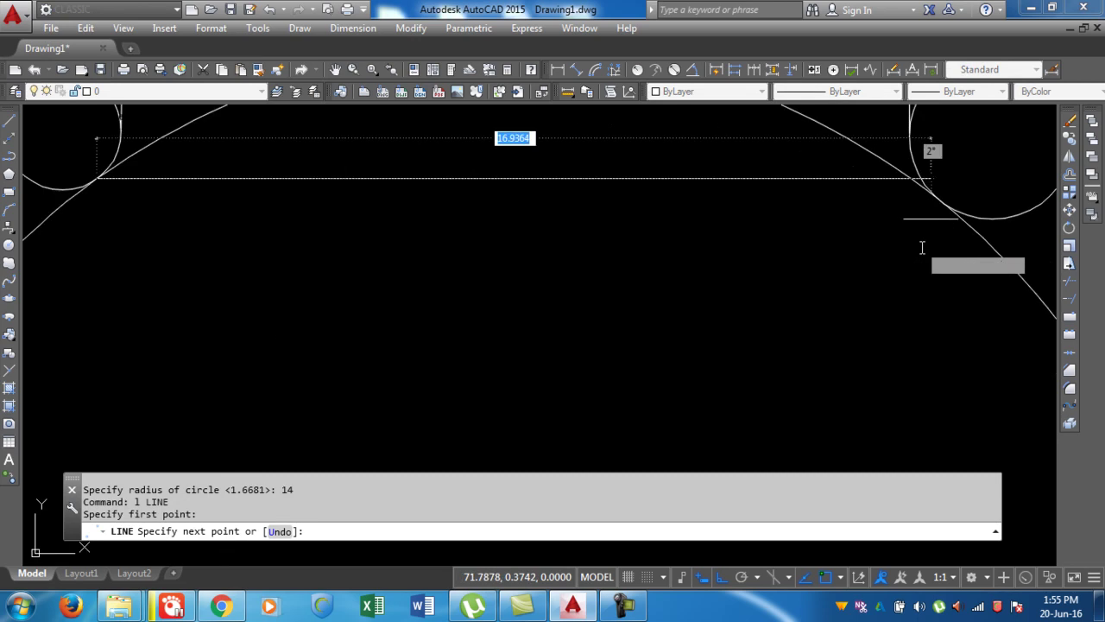
key("F8")
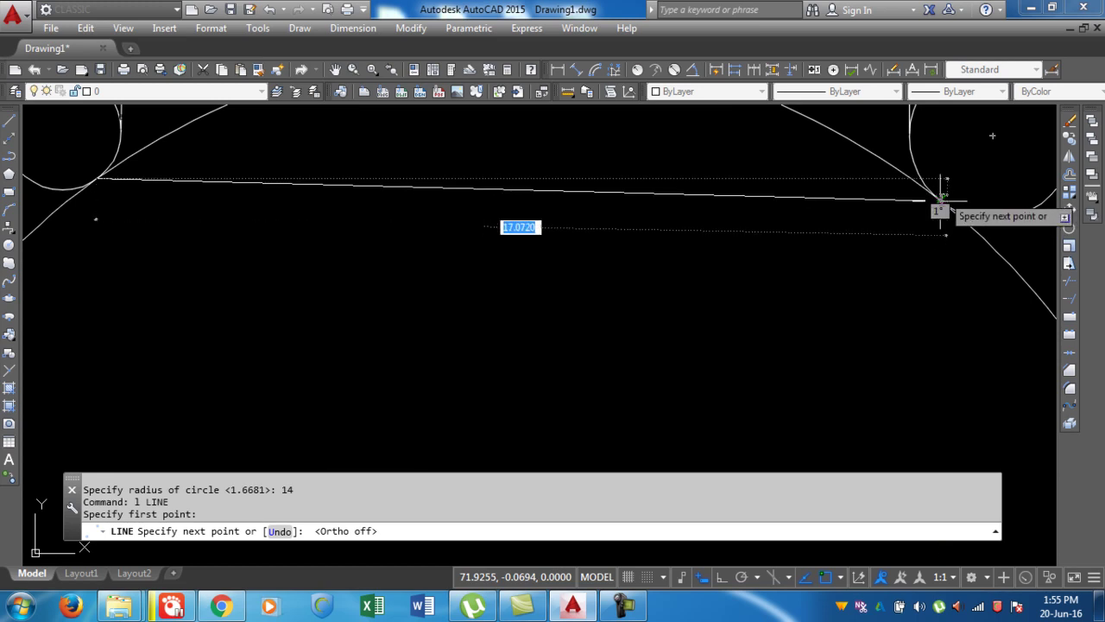
scroll(938, 200, "up", 2)
left_click(938, 200)
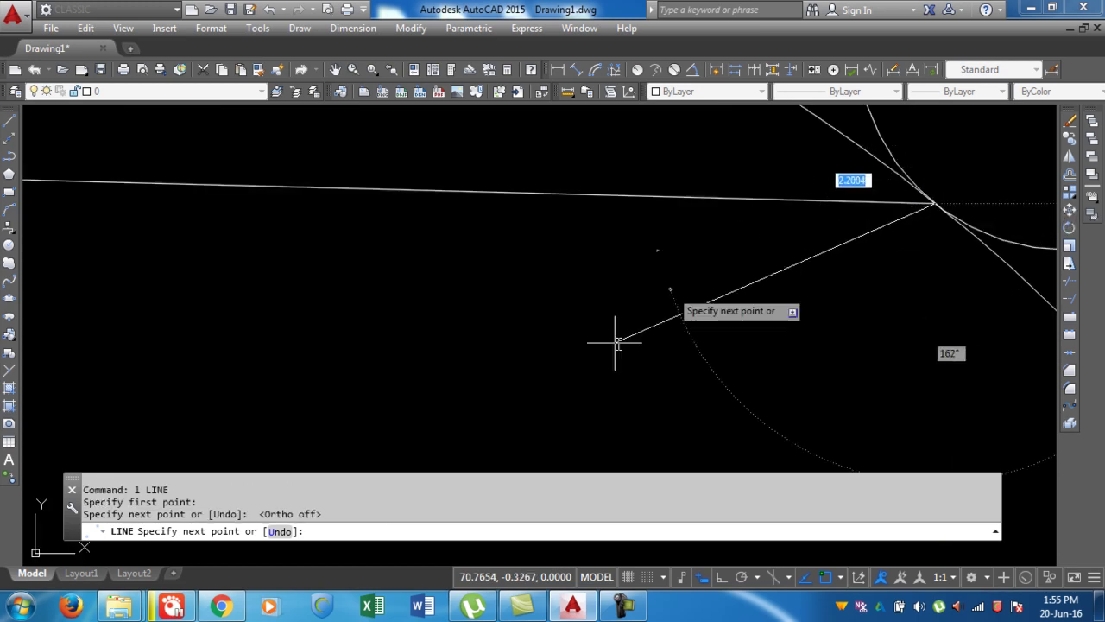
key("Return")
scroll(850, 267, "down", 3)
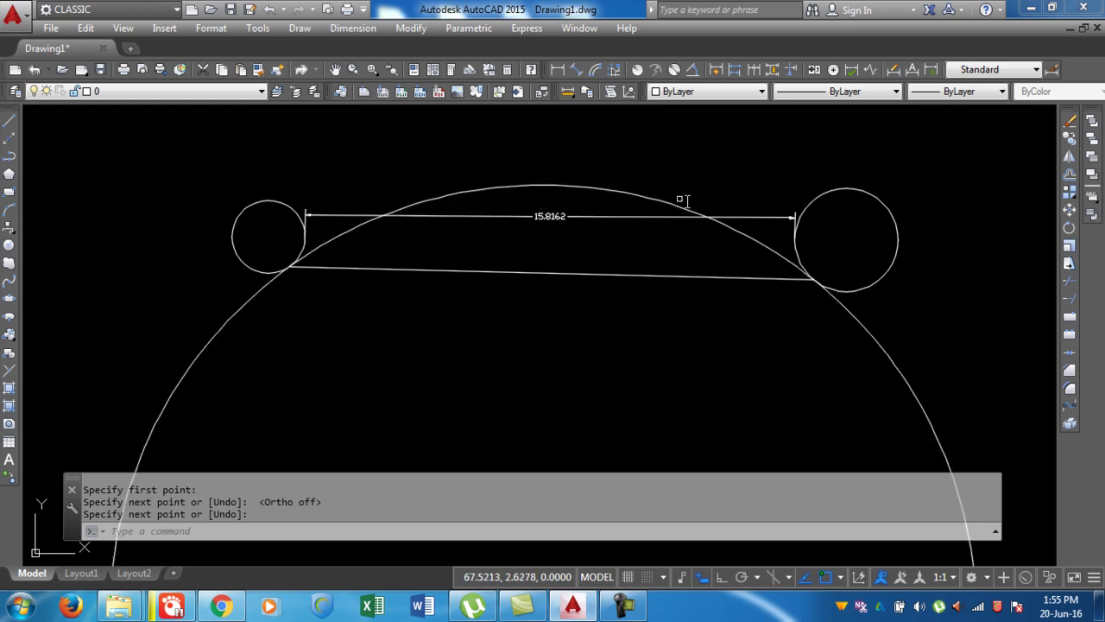
Look at the quick properties of the large Tan, Tan, Radius circle and deselect it
scroll(391, 260, "down", 2)
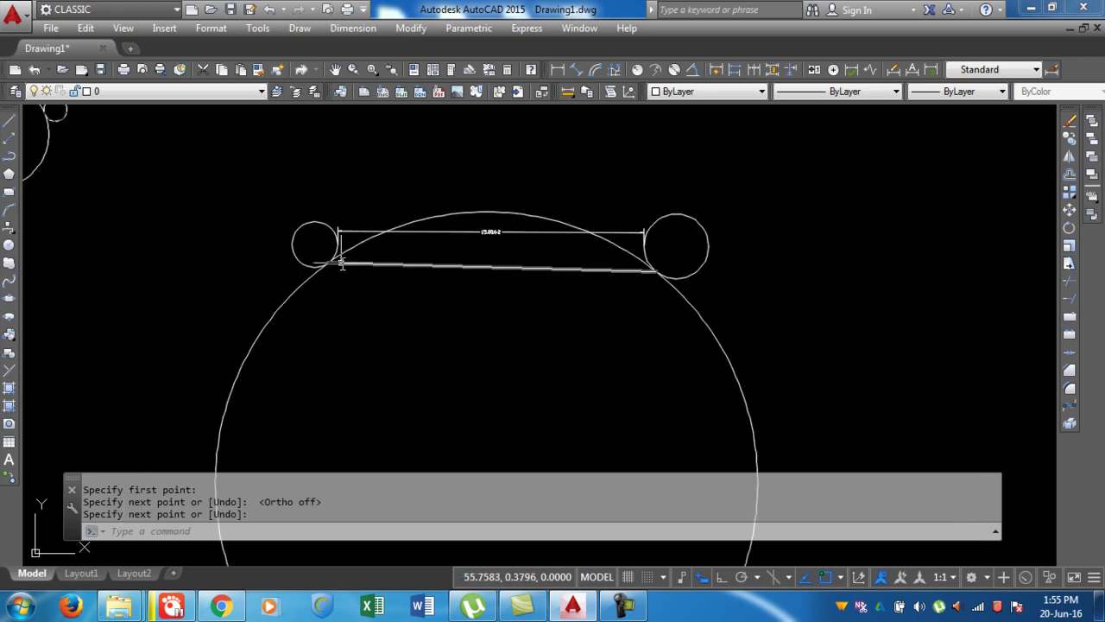
scroll(343, 263, "down", 4)
key("Return")
left_click(557, 296)
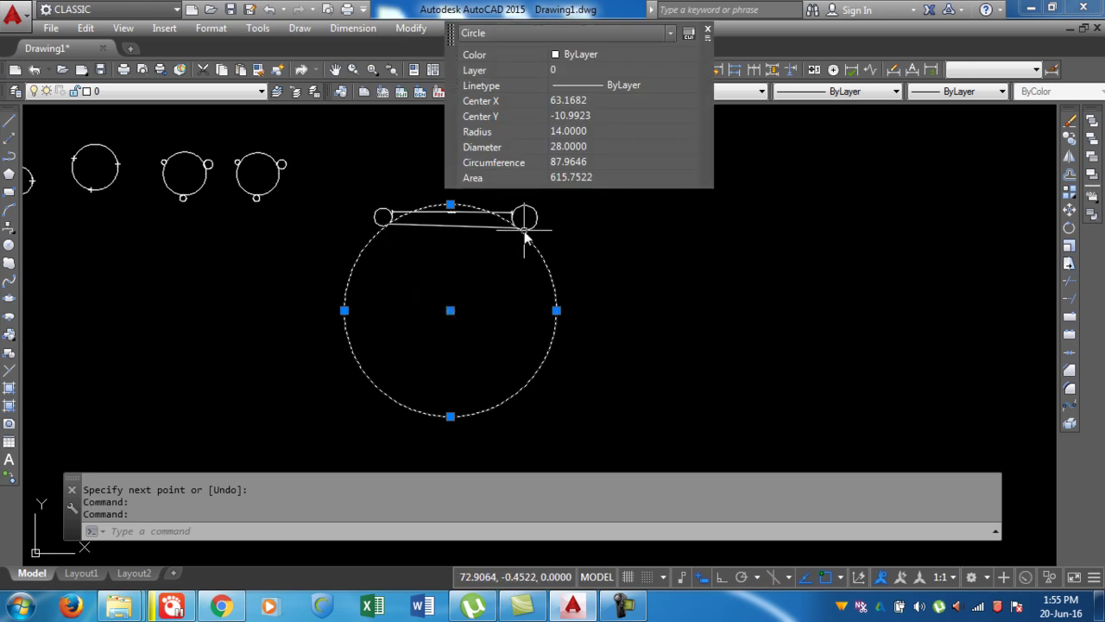
key("Escape")
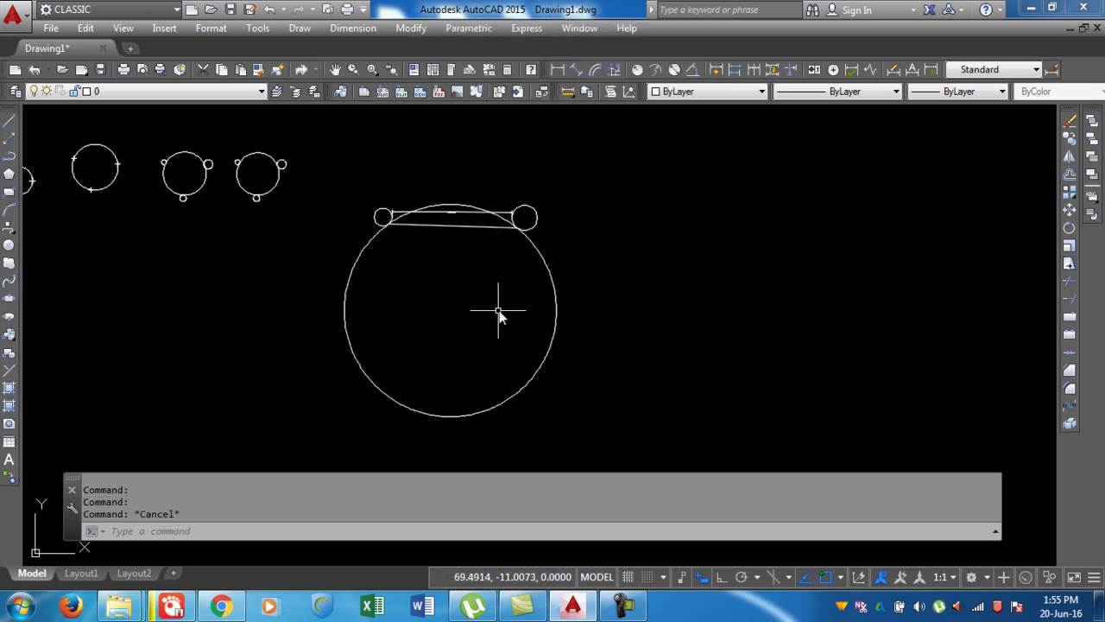
scroll(456, 212, "up", 4)
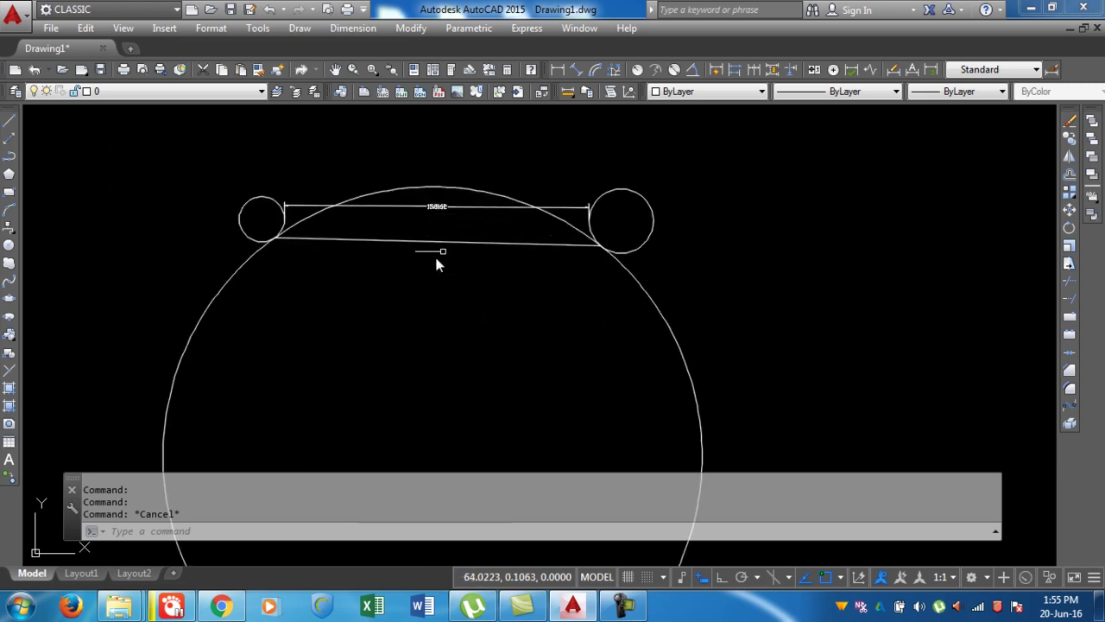
scroll(534, 177, "down", 4)
left_click(572, 303)
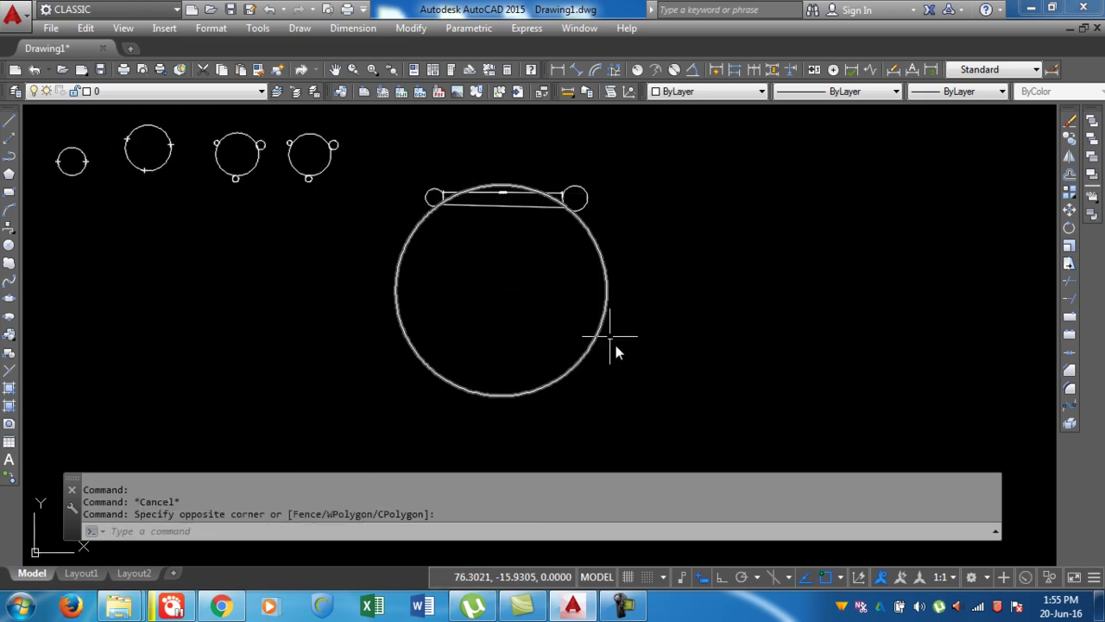
key("Escape")
key("Escape")
double_click(572, 314)
key("Escape")
key("Escape")
key("Escape")
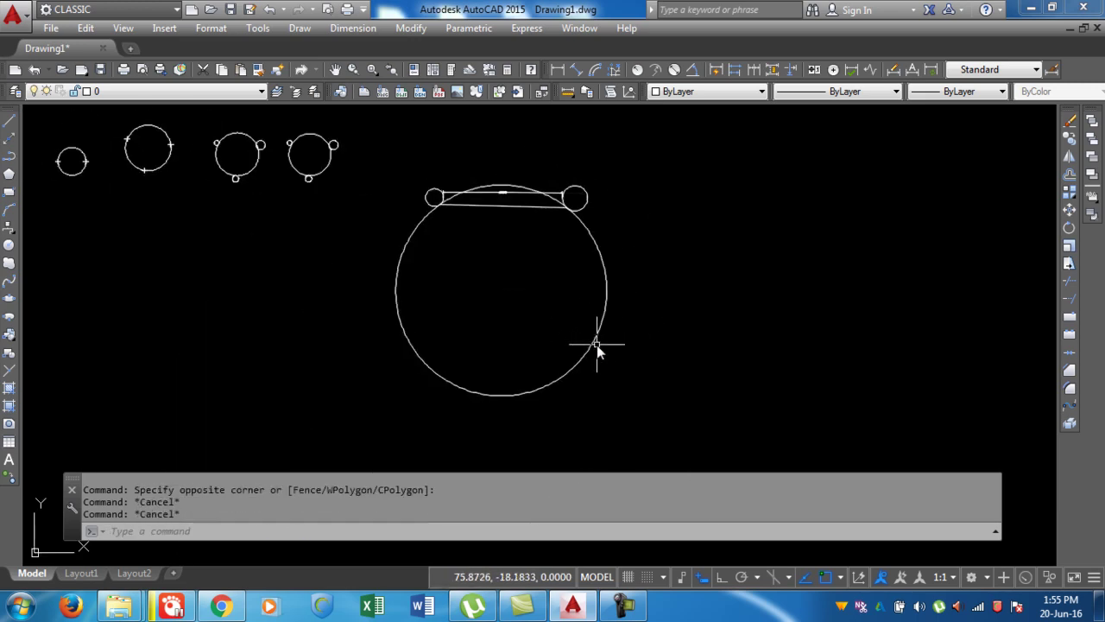
Erase the radius 14 circle, the line between its tangent points and the aligned dimension, keeping the two small circles
left_click(616, 359)
left_click(560, 318)
scroll(499, 195, "up", 4)
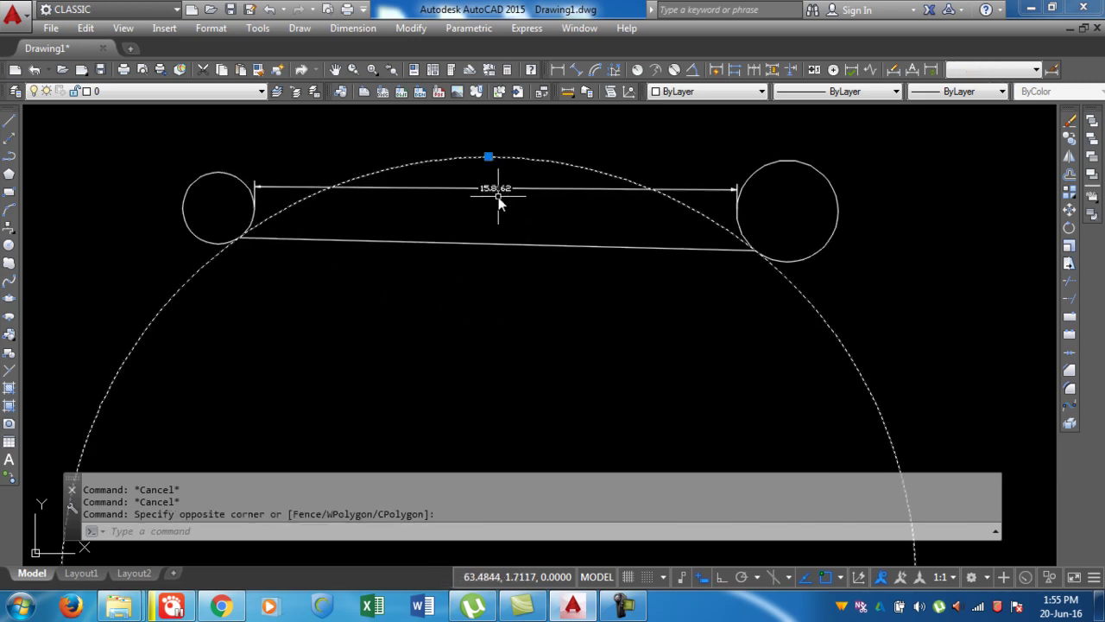
left_click(486, 242)
left_click(488, 216)
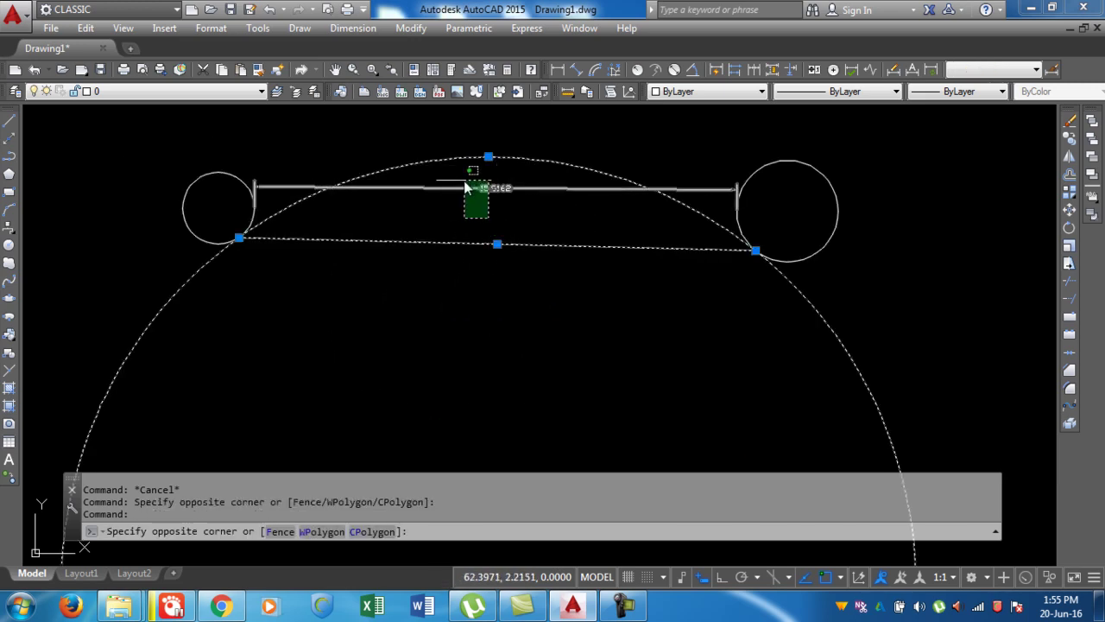
left_click(457, 177)
key("Delete")
scroll(680, 246, "down", 3)
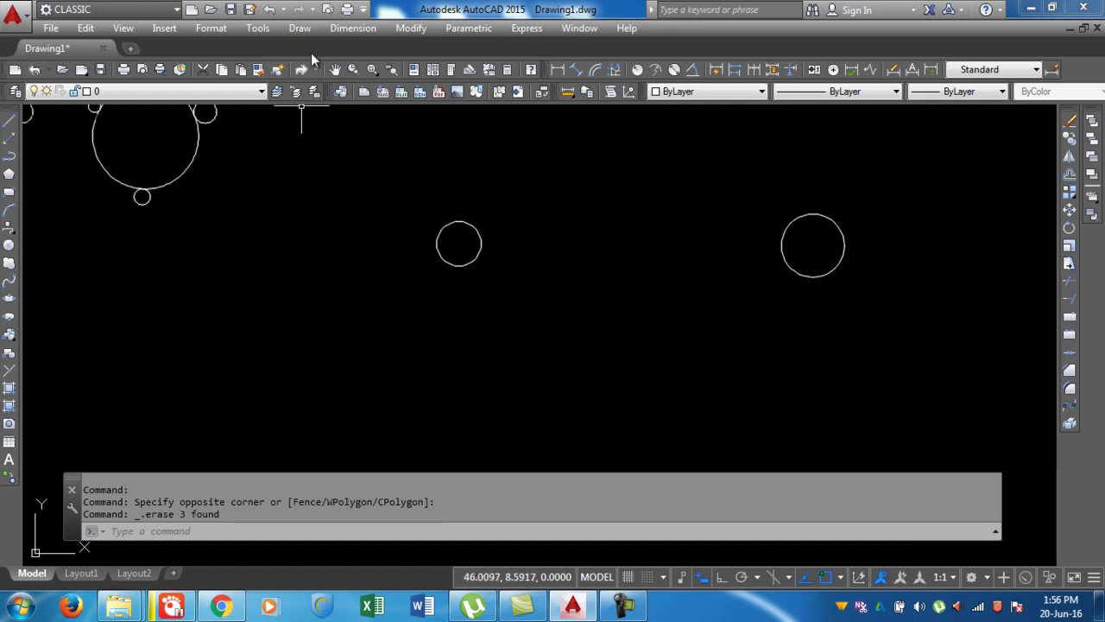
Draw a Tan, Tan, Radius circle of radius 12 tangent to the facing sides of the two small circles
left_click(300, 27)
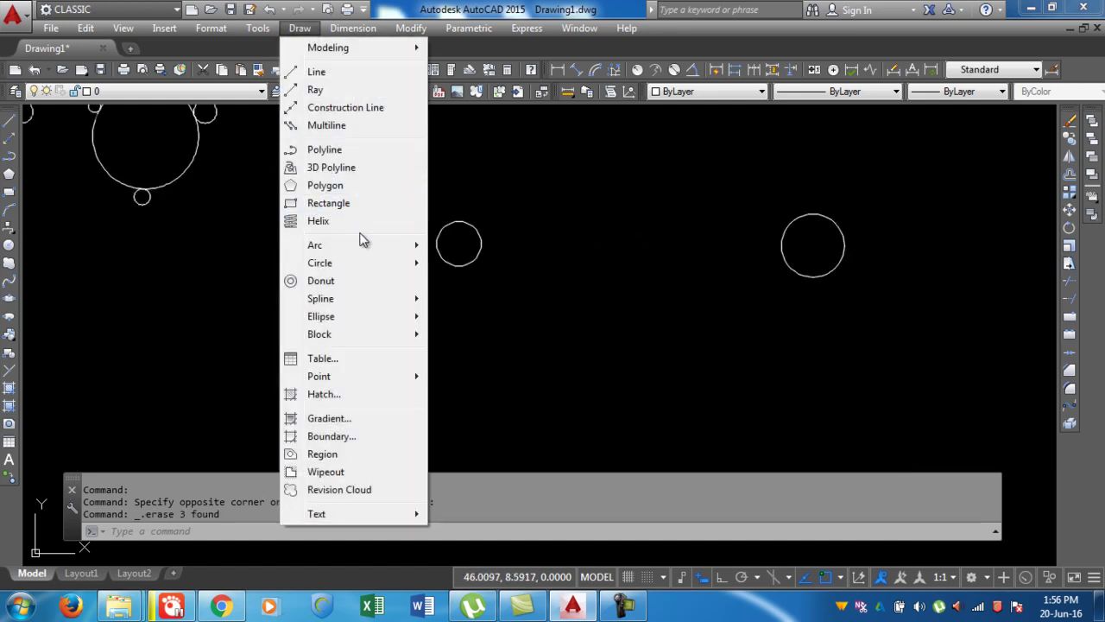
mouse_move(363, 268)
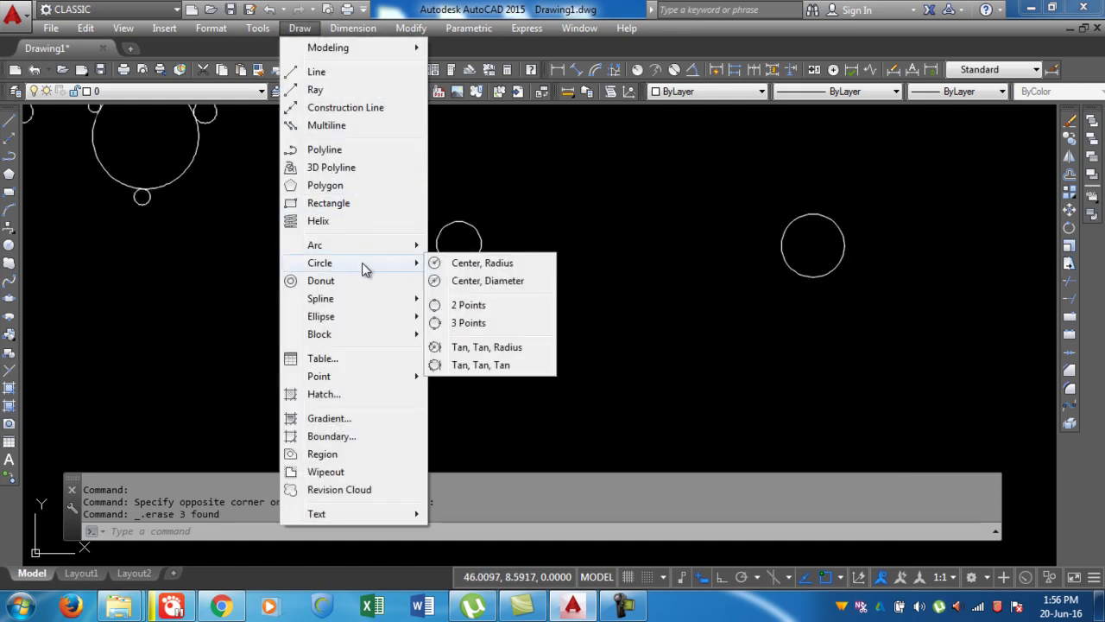
left_click(486, 347)
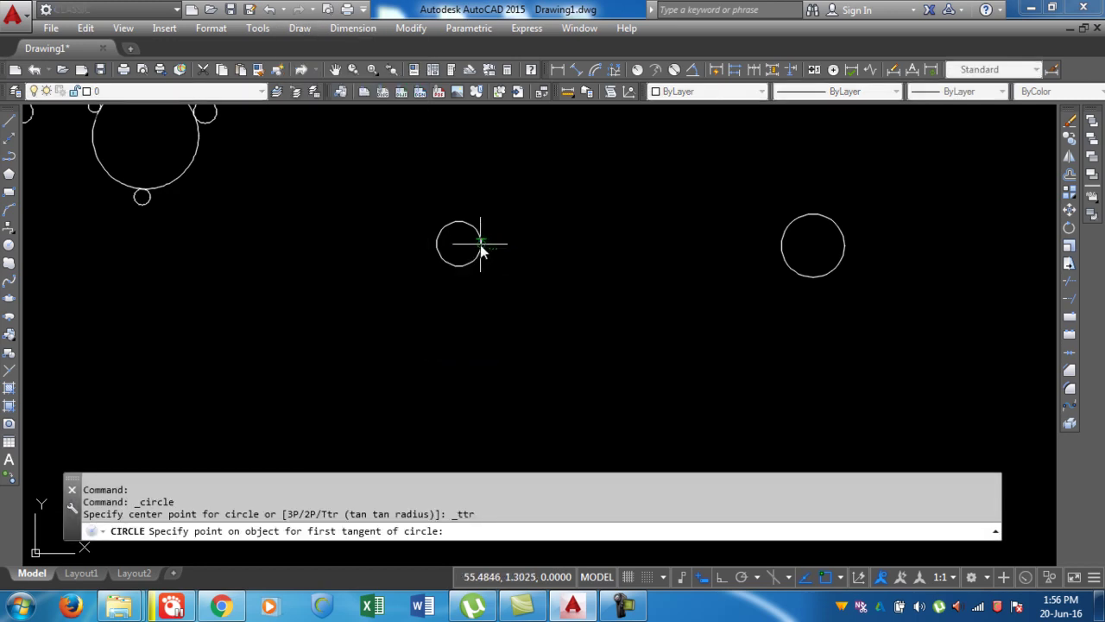
left_click(480, 245)
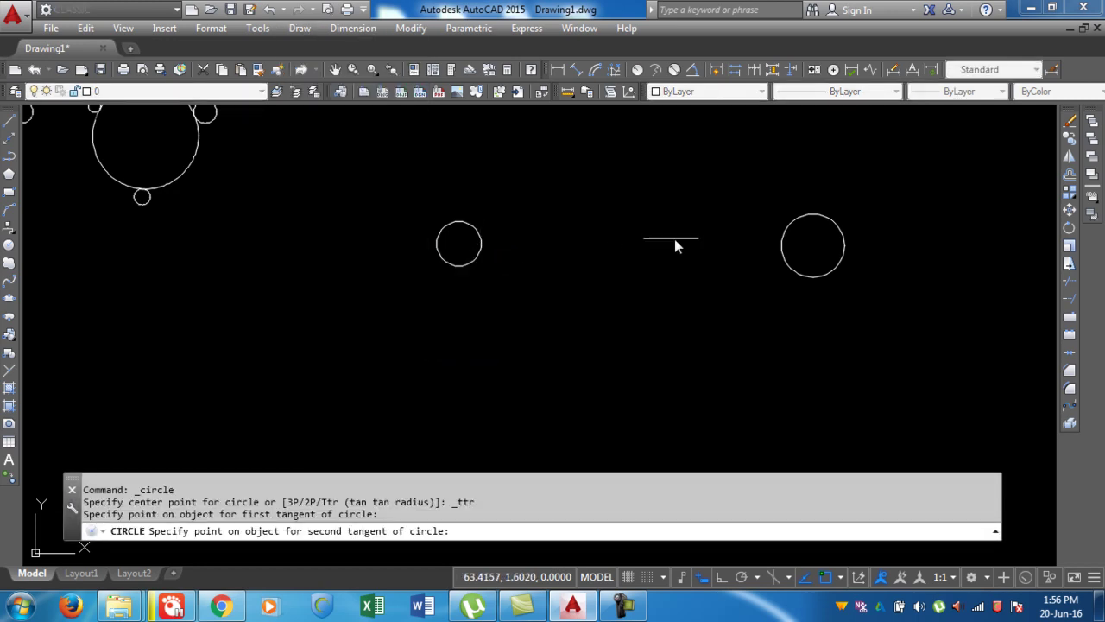
left_click(780, 247)
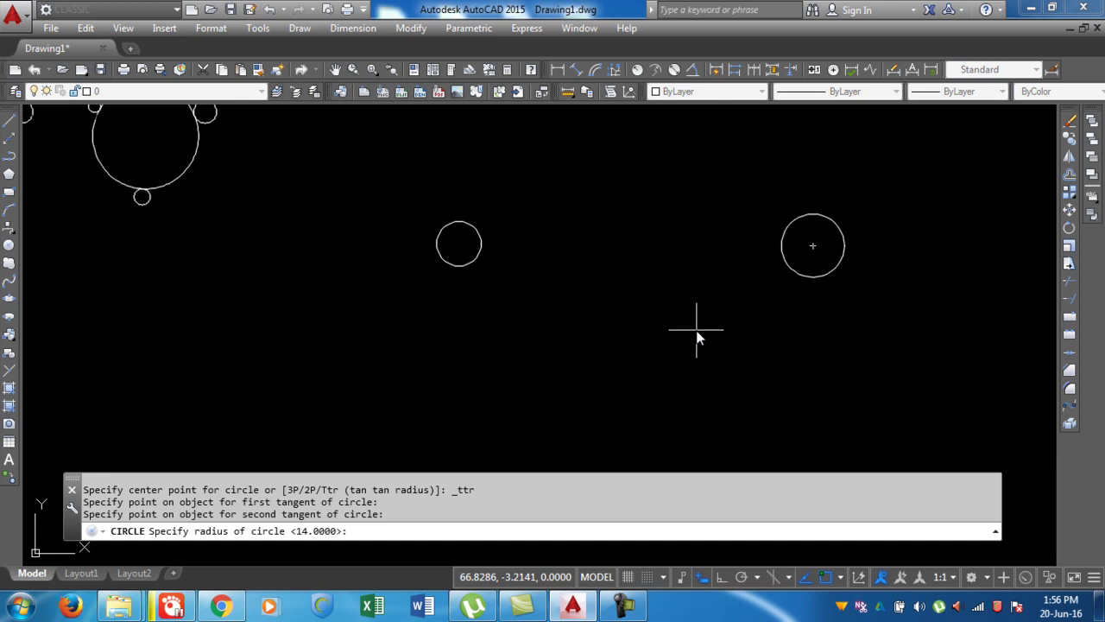
key("Return")
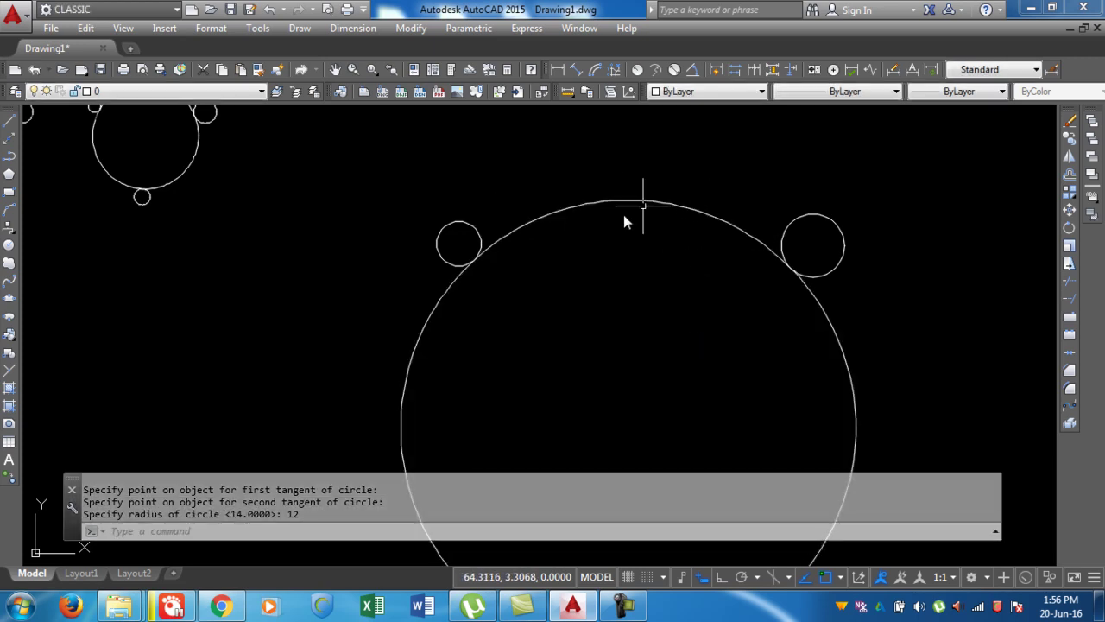
Examine where the large circles meet their small circles in the new example and in the two three-circle examples
scroll(518, 212, "up", 8)
scroll(505, 215, "down", 8)
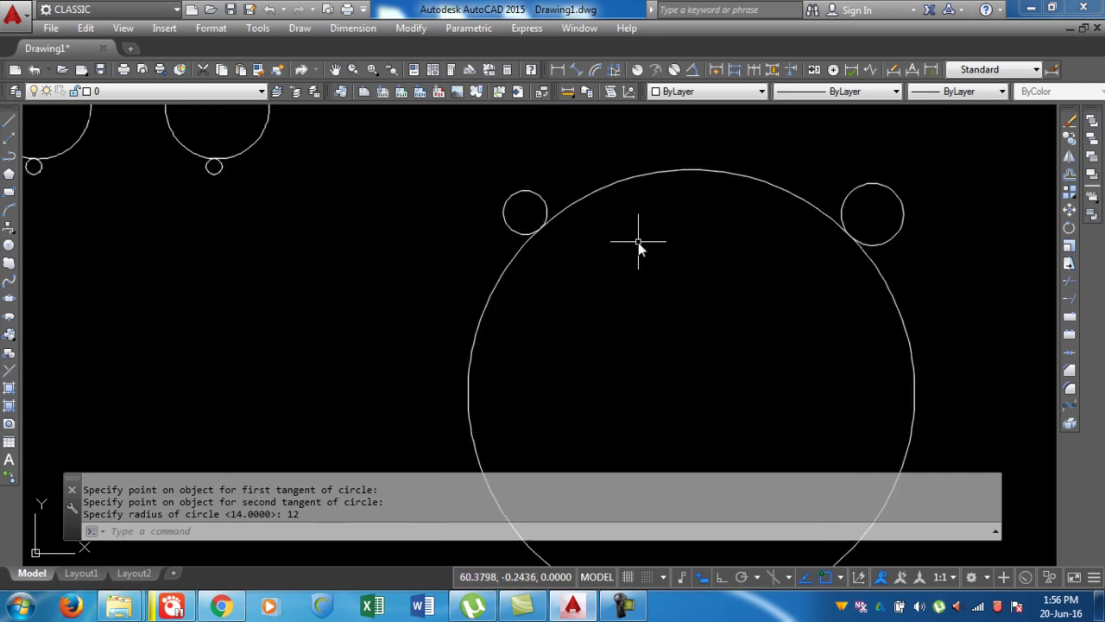
scroll(730, 236, "up", 3)
scroll(801, 234, "down", 5)
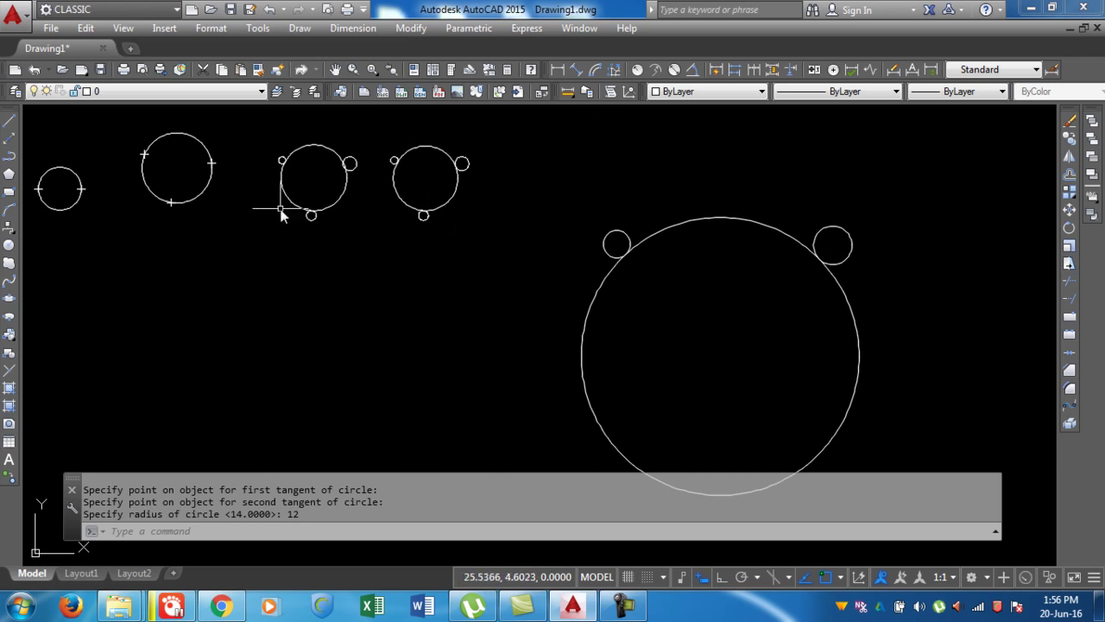
middle_click_drag(126, 237, 307, 256)
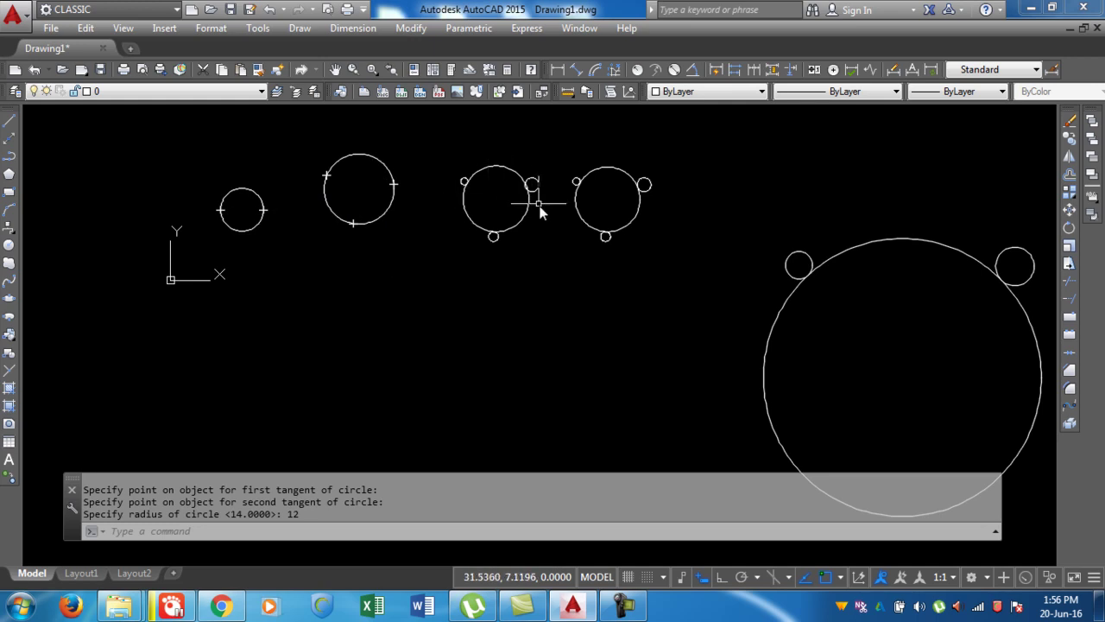
scroll(518, 178, "up", 5)
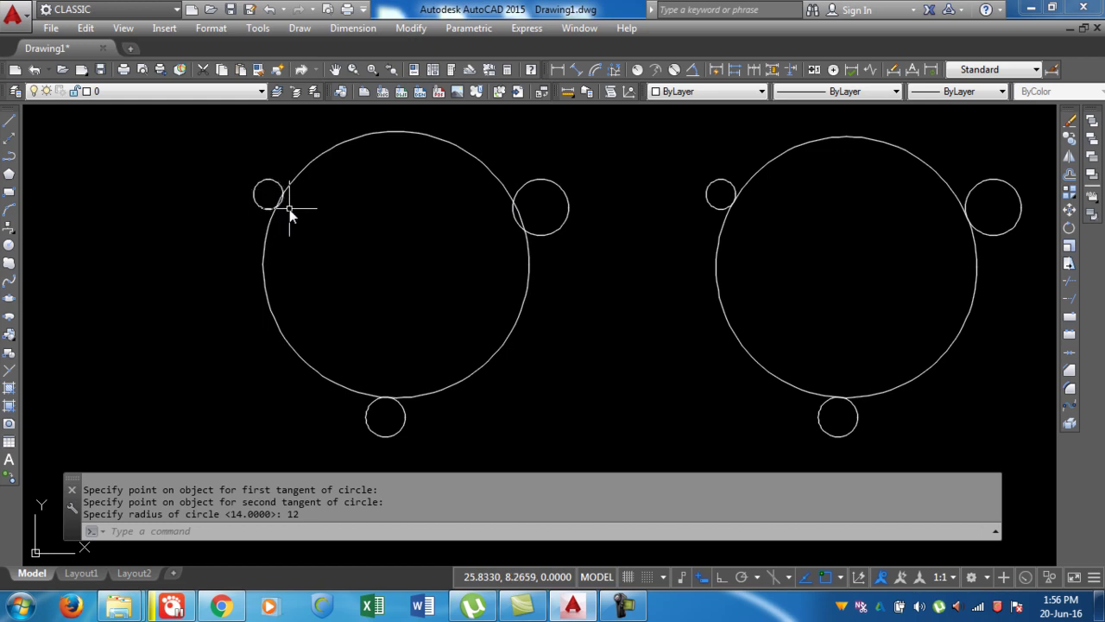
scroll(289, 208, "up", 2)
scroll(185, 287, "down", 2)
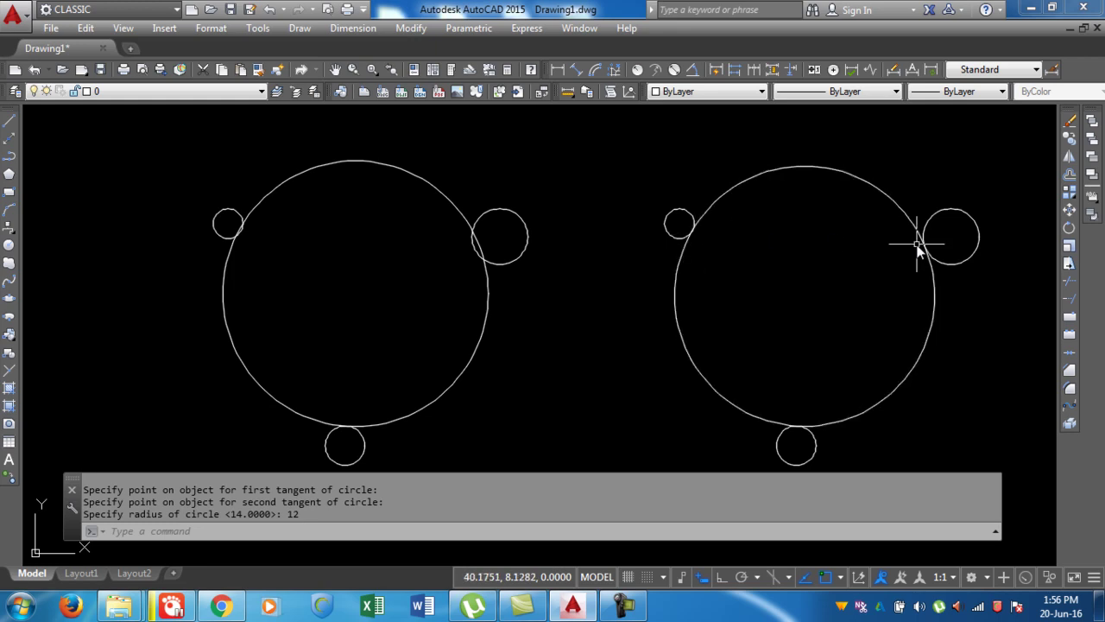
scroll(595, 415, "down", 2)
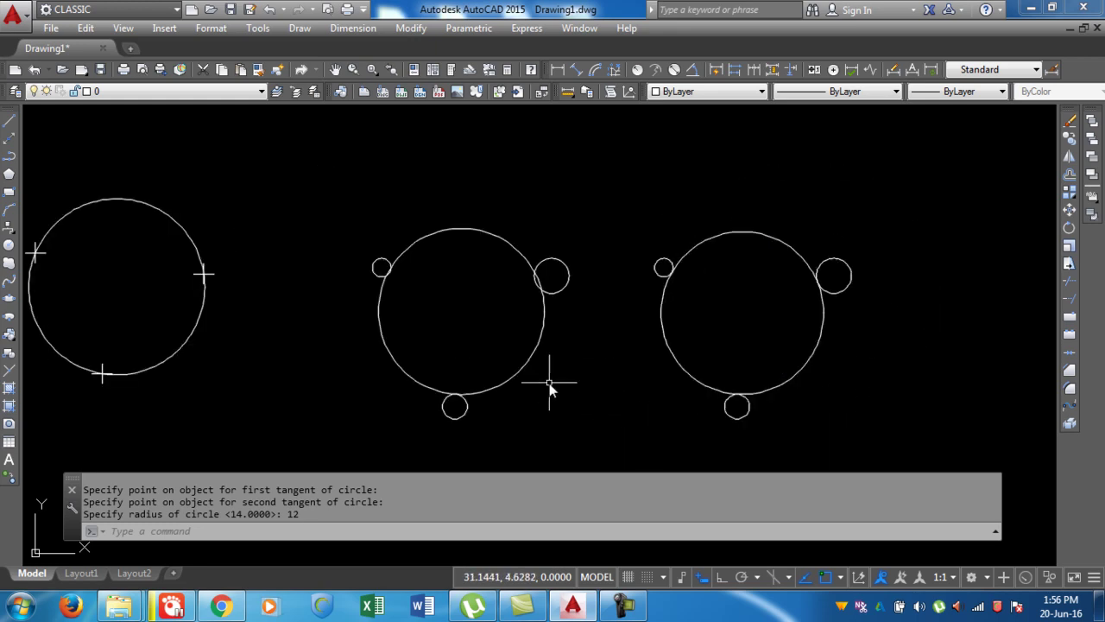
scroll(651, 327, "down", 2)
mouse_move(750, 415)
middle_mouse_down()
mouse_move(461, 313)
mouse_move(412, 271)
middle_mouse_up()
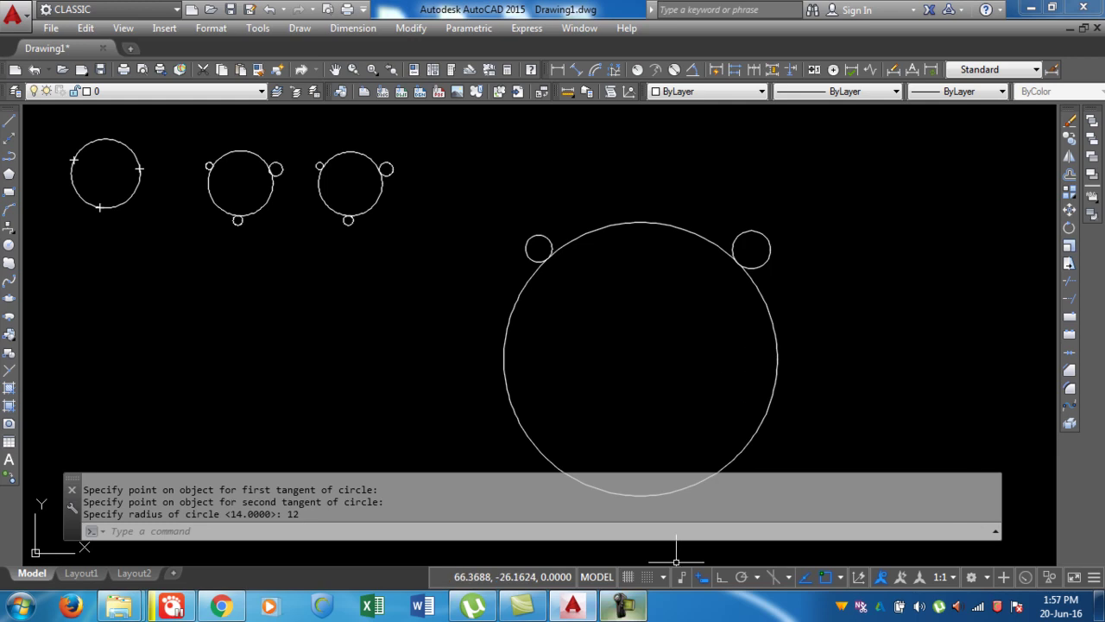
left_click(610, 610)
left_click(611, 610)
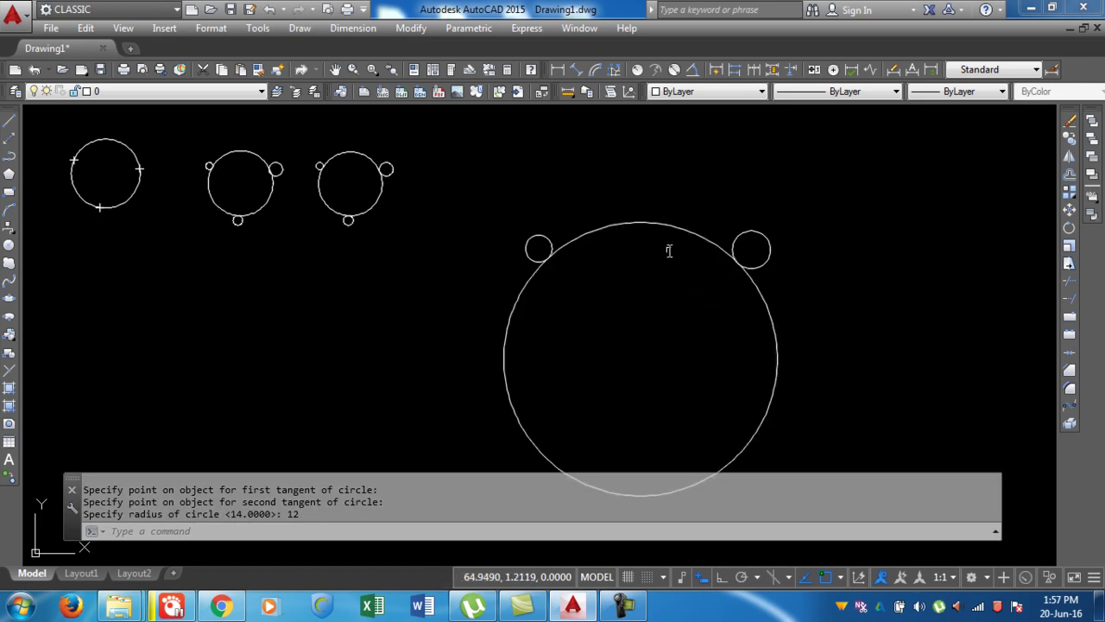
scroll(669, 218, "down", 2)
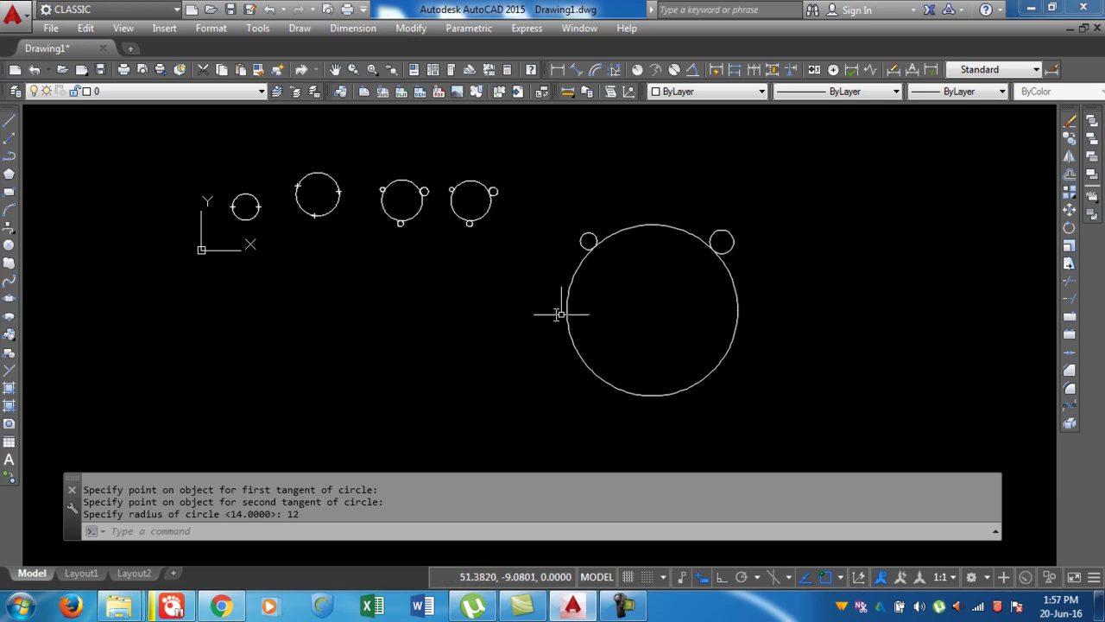
Switch to Chrome and look over the YouTube channel's home page and its playlists, including "Free Training of Auto cad for beginners"
left_click(222, 606)
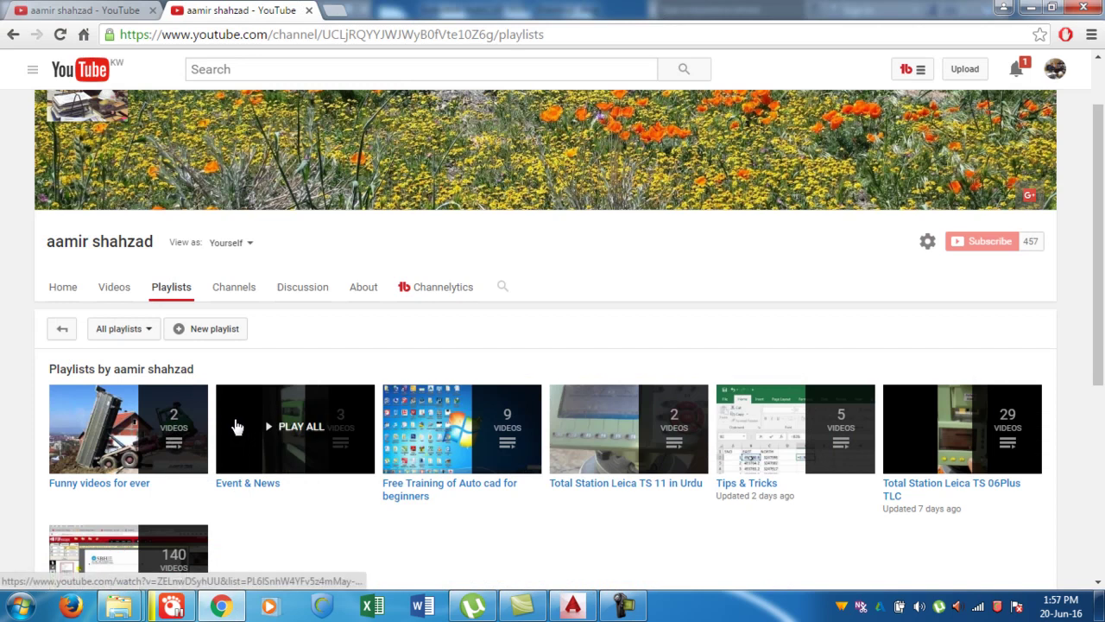
left_click(98, 8)
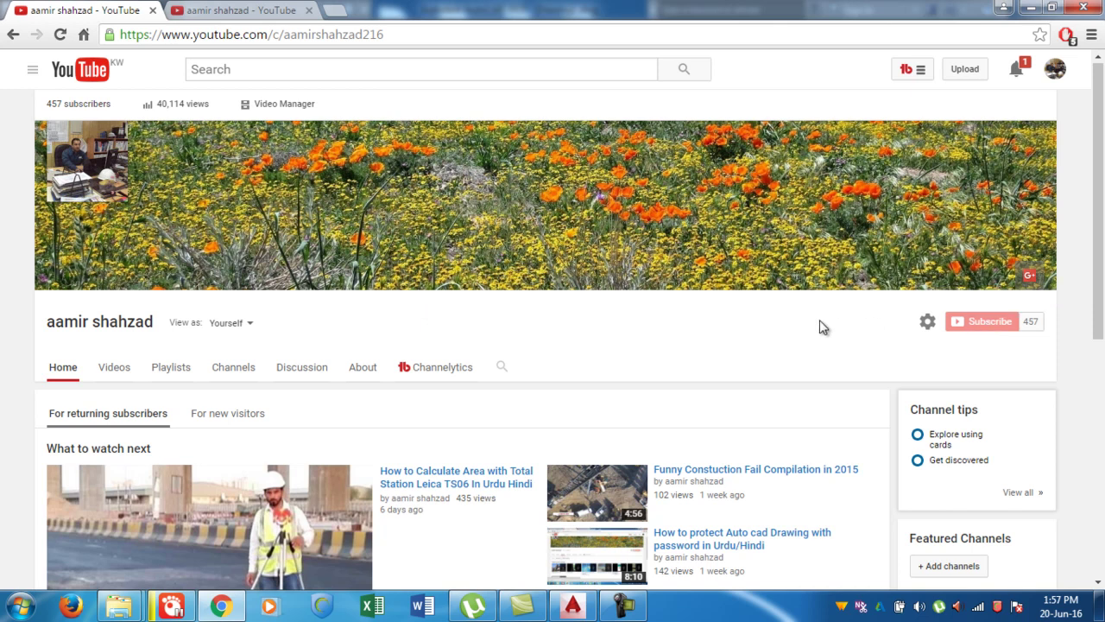
left_click(261, 9)
scroll(406, 323, "up", 2)
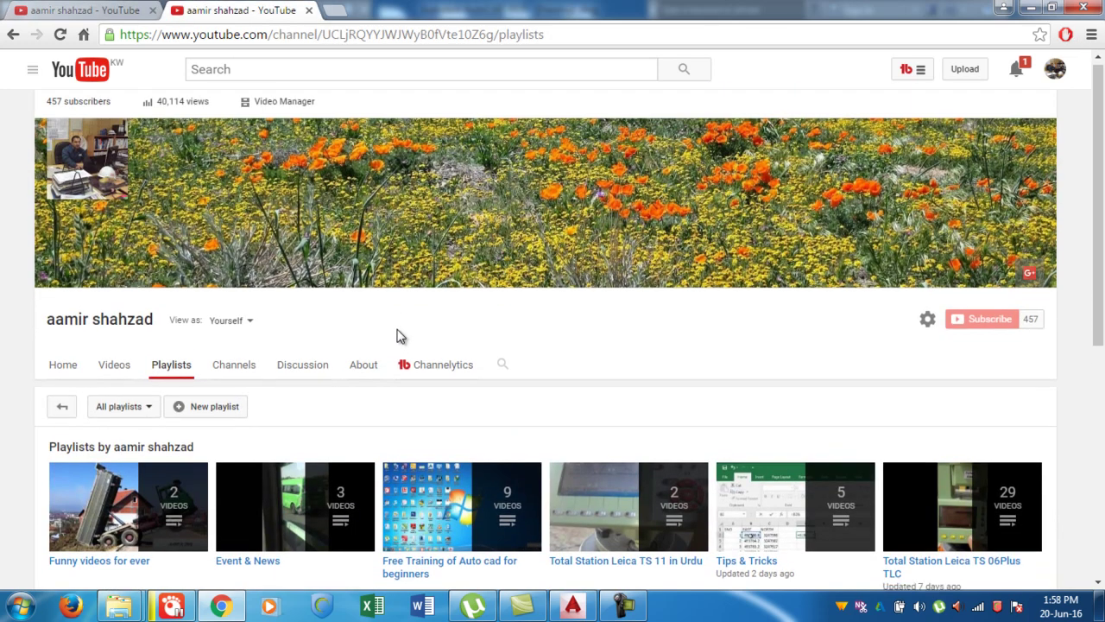
scroll(392, 481, "down", 2)
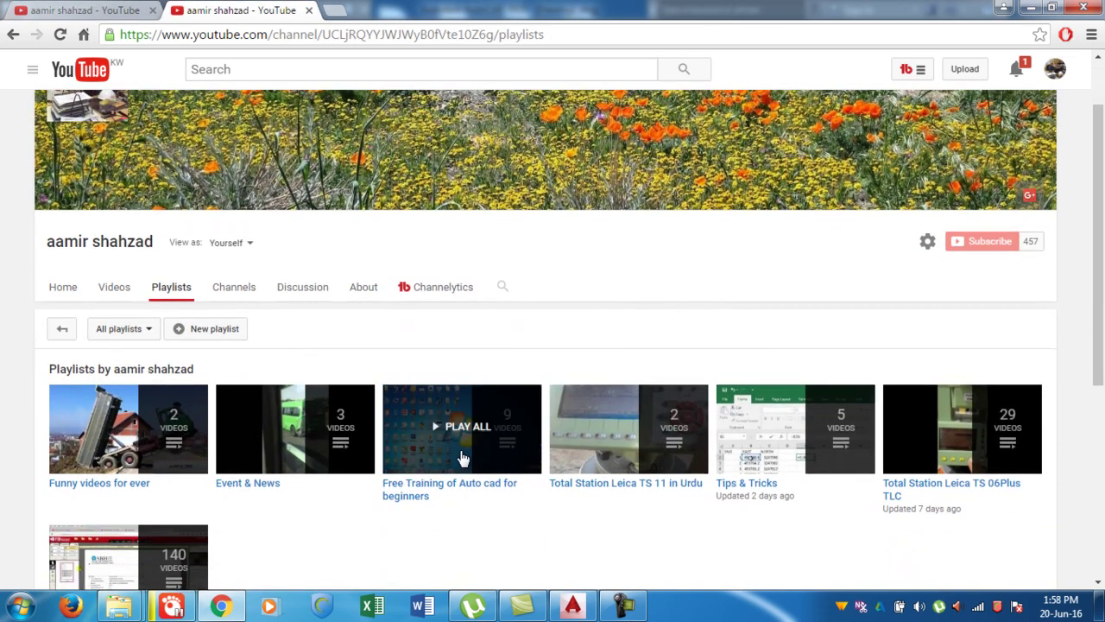
scroll(431, 497, "up", 2)
scroll(829, 505, "down", 2)
scroll(807, 498, "up", 2)
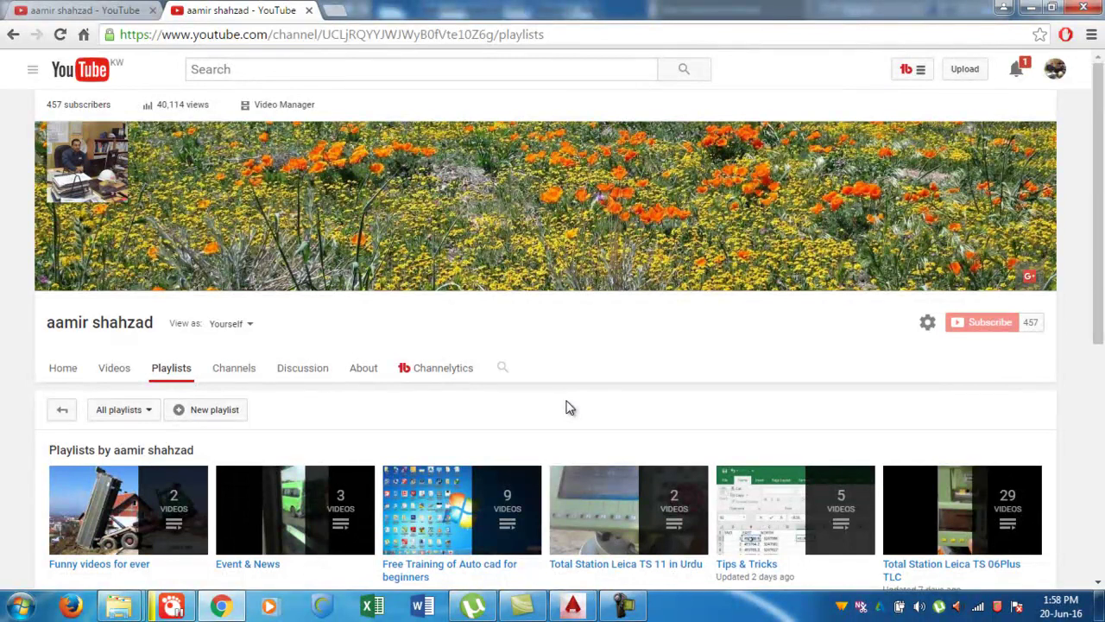
left_click(624, 605)
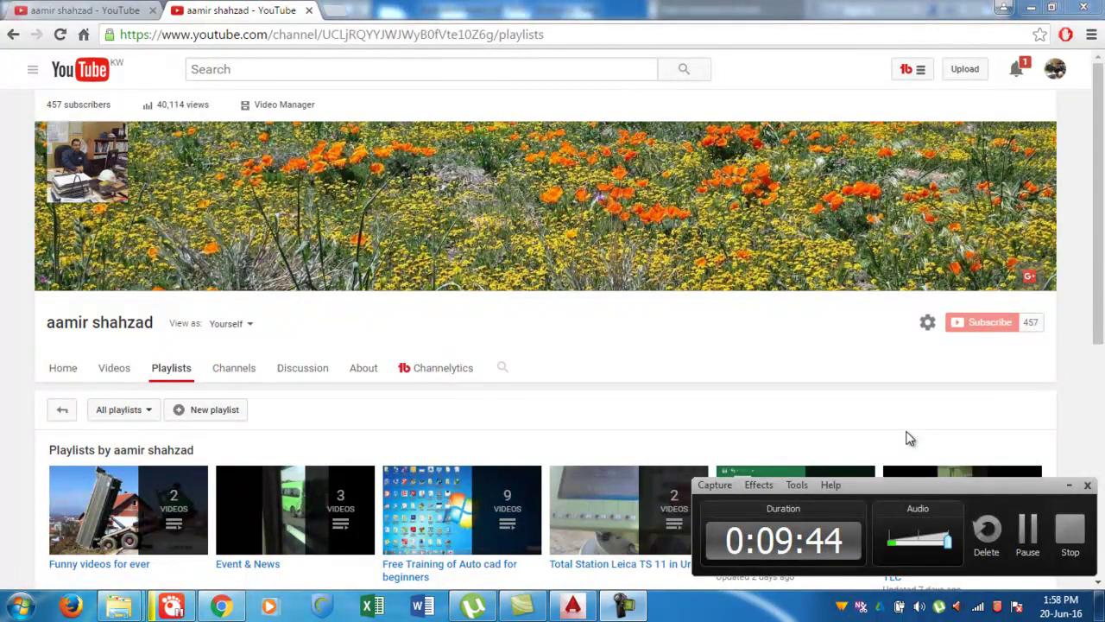
left_click(1070, 530)
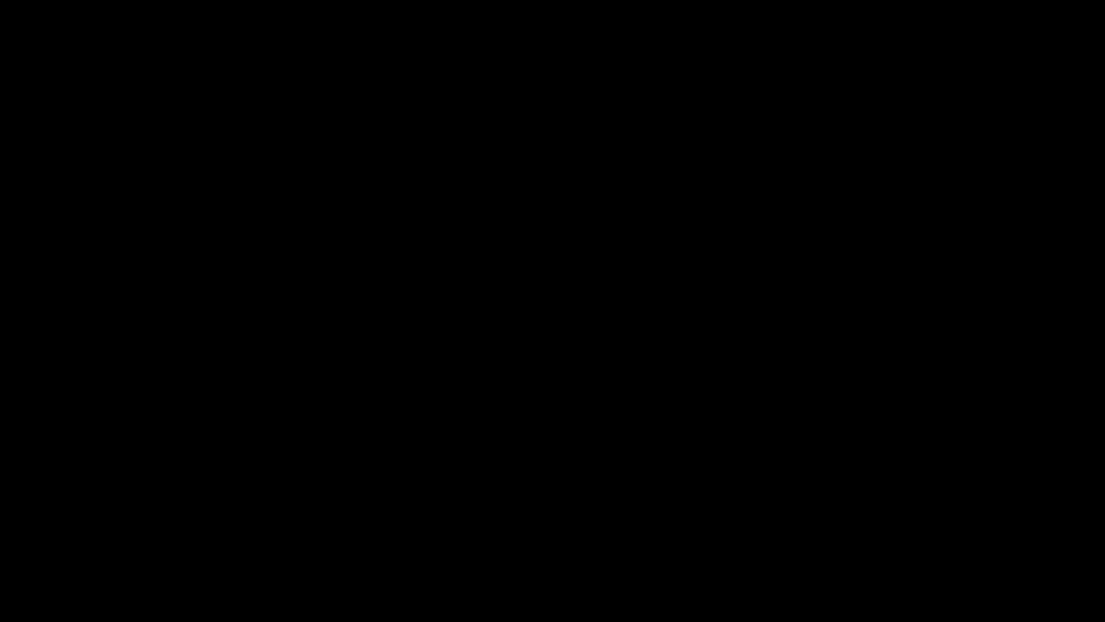